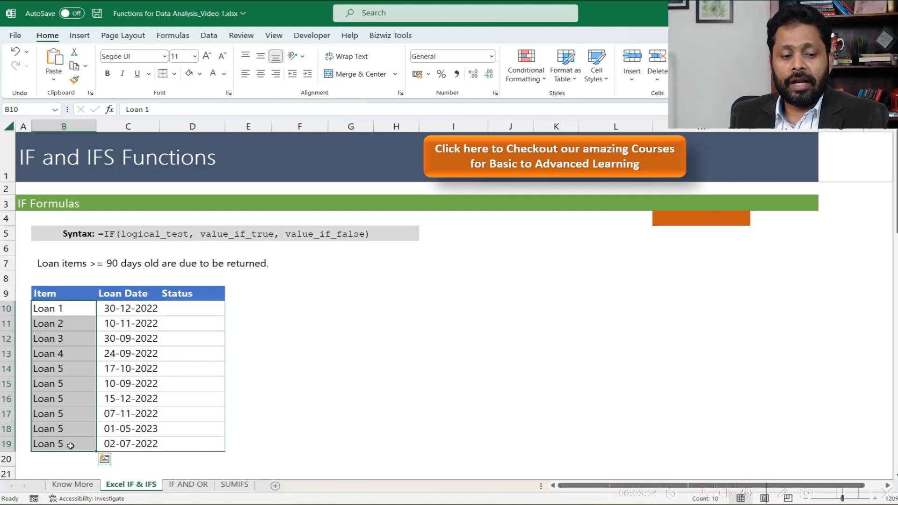
- Review the 90-day loan rule in row 7 and the first loan's item and loan date
click(46, 266)
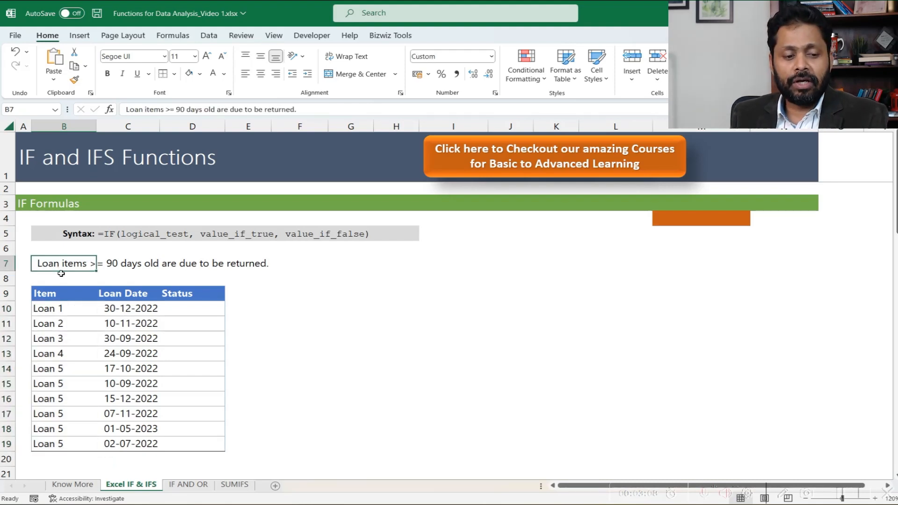
click(121, 268)
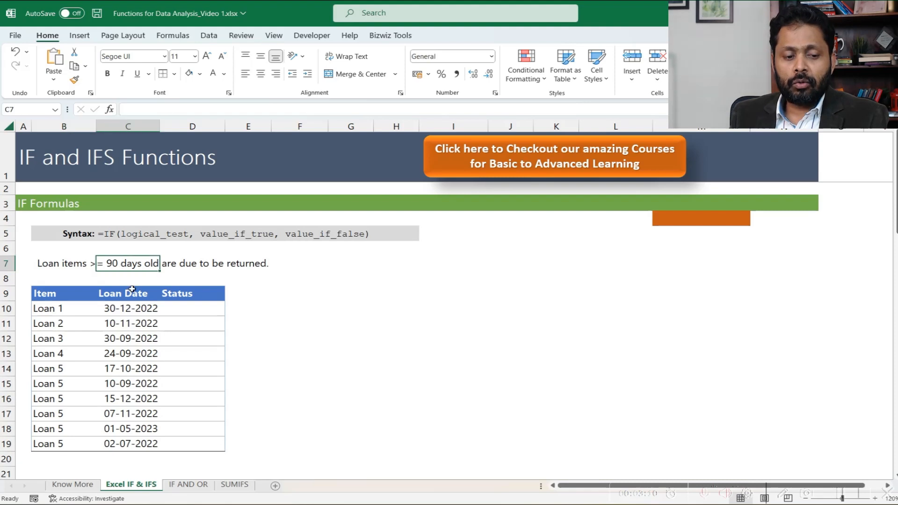
click(127, 282)
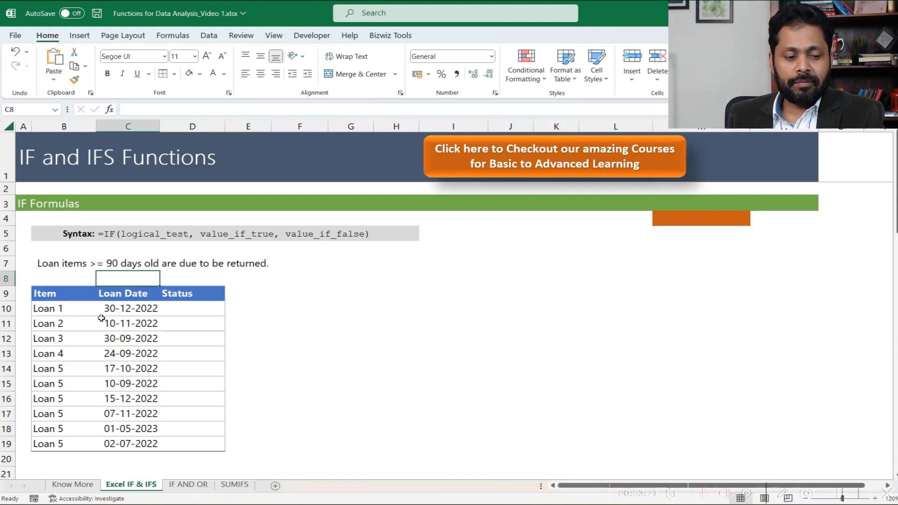
click(80, 308)
click(119, 310)
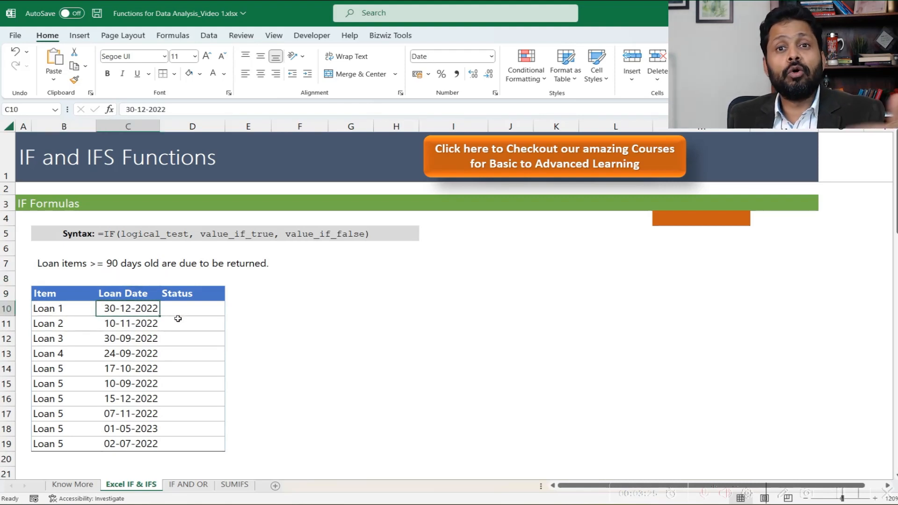
click(70, 309)
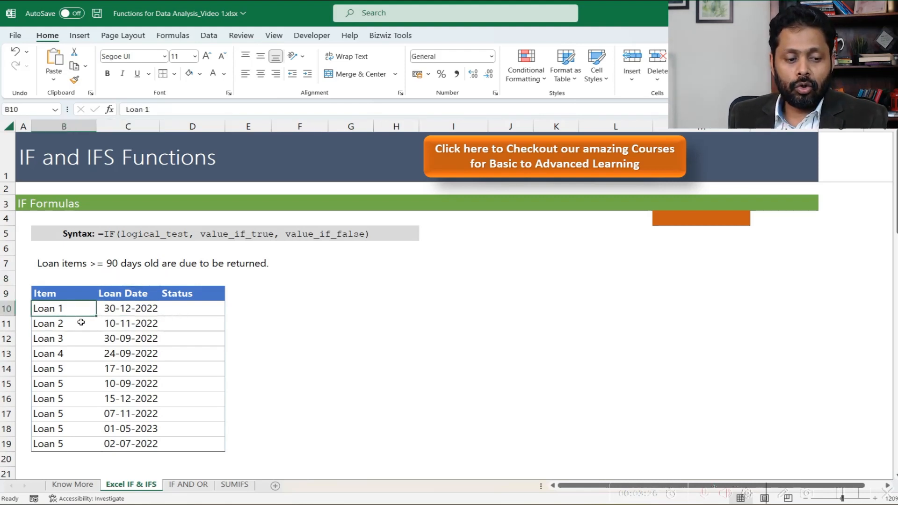
click(144, 307)
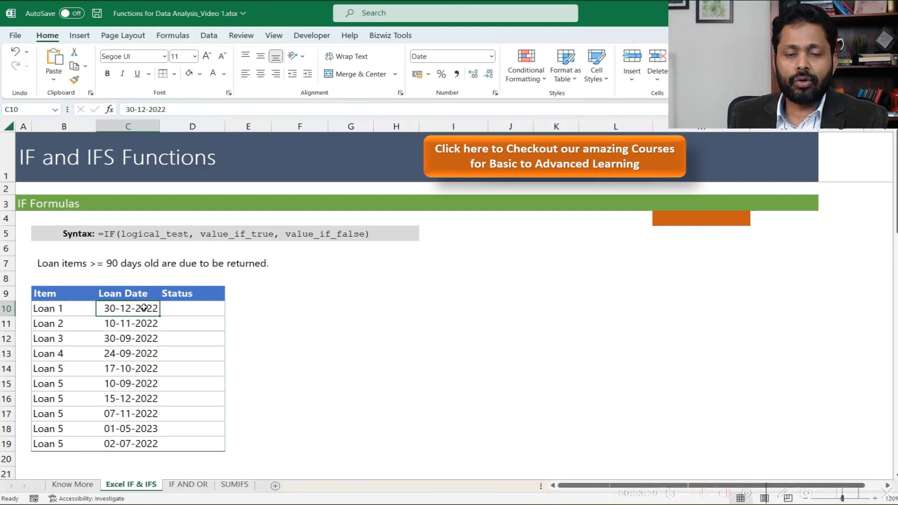
- Start an IF formula in the first loan's Status cell D10 with the logical test TODAY()-C10>=90
click(191, 311)
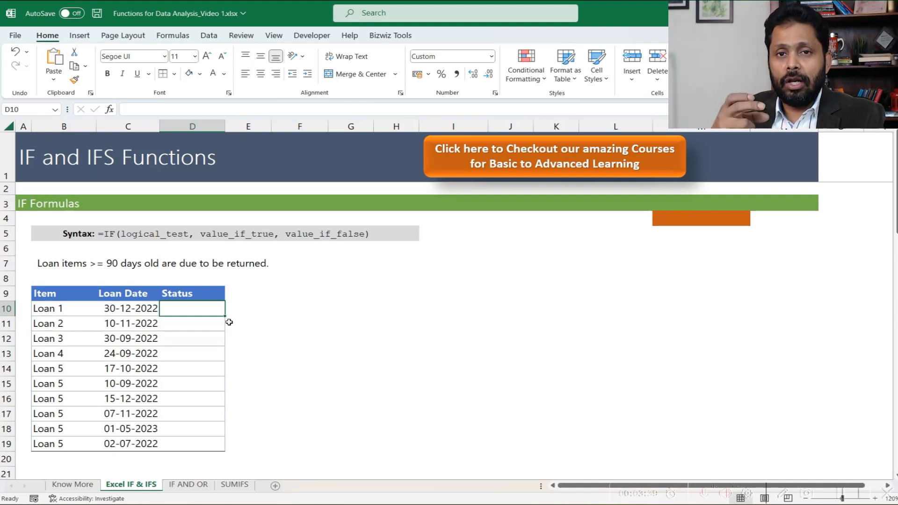
text(=)
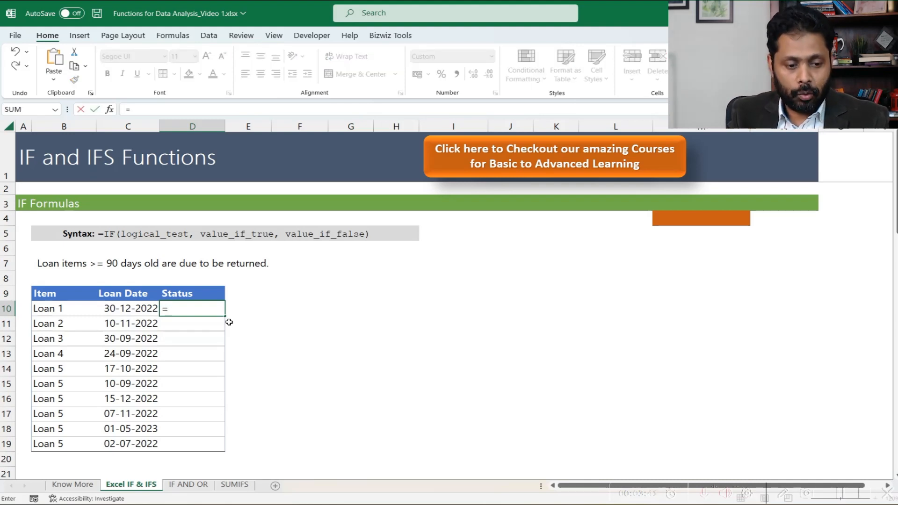
text(IF()
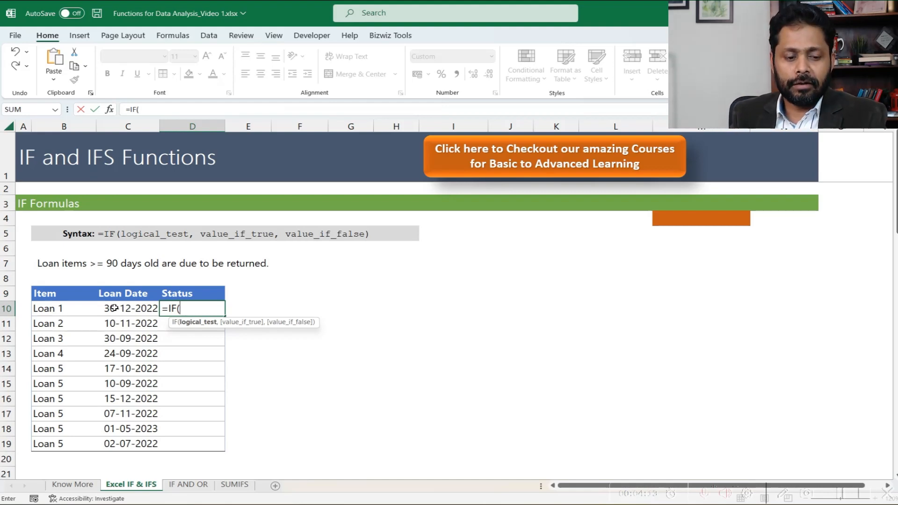
text(today)
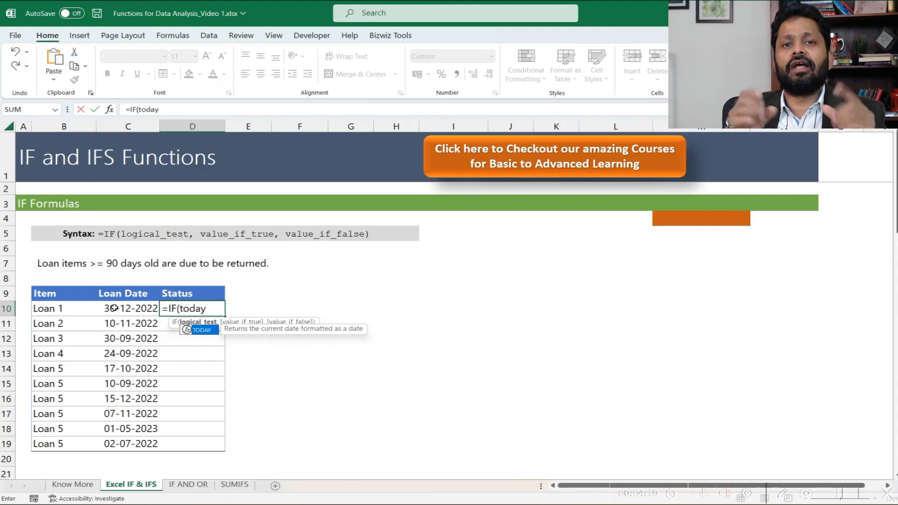
text(()-)
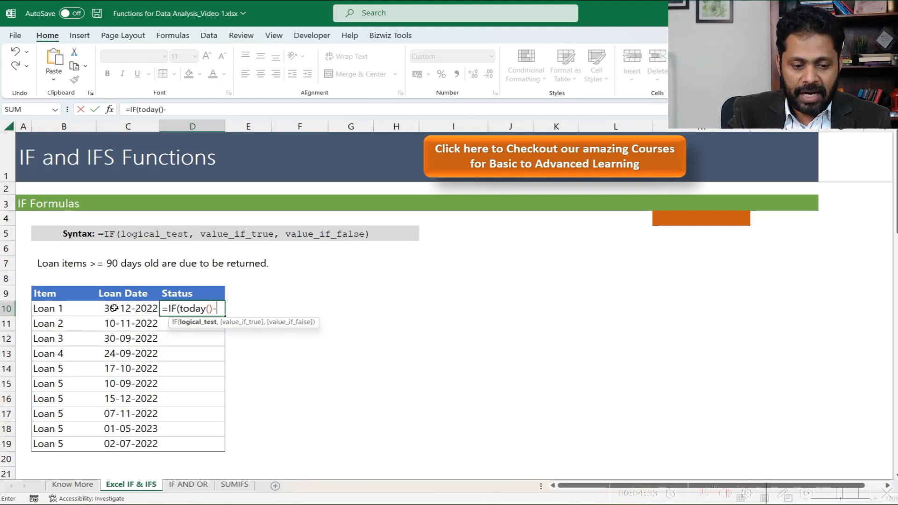
click(140, 312)
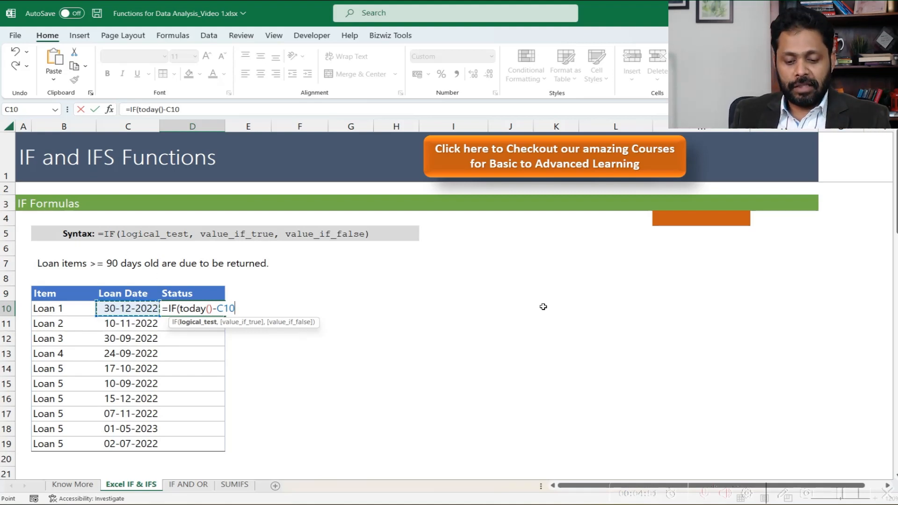
text(>)
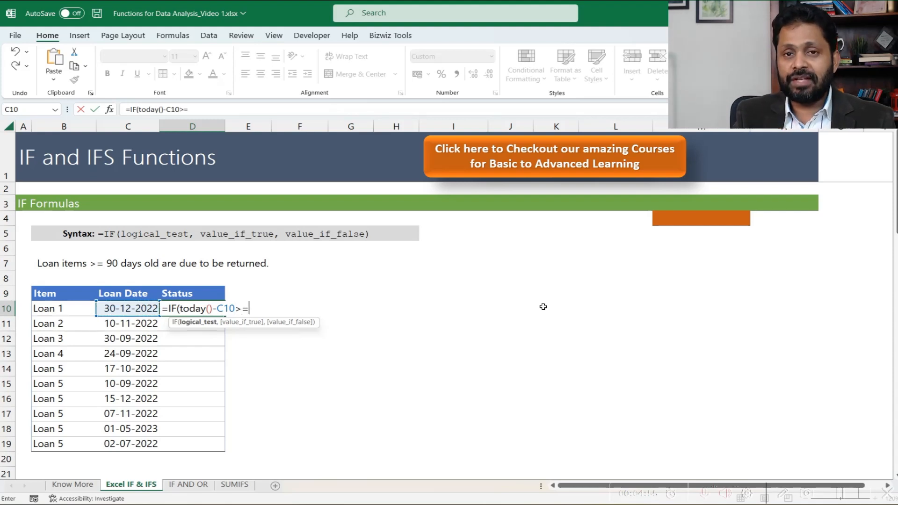
text(=90)
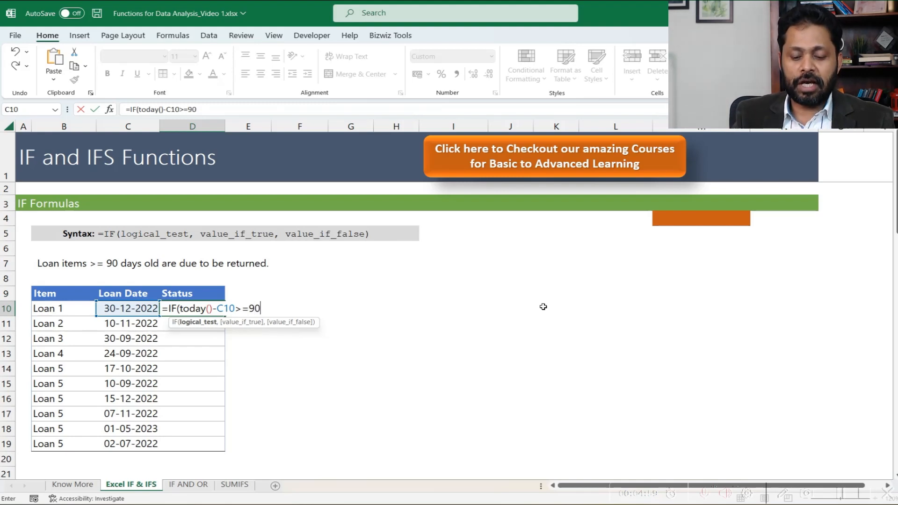
text(,)
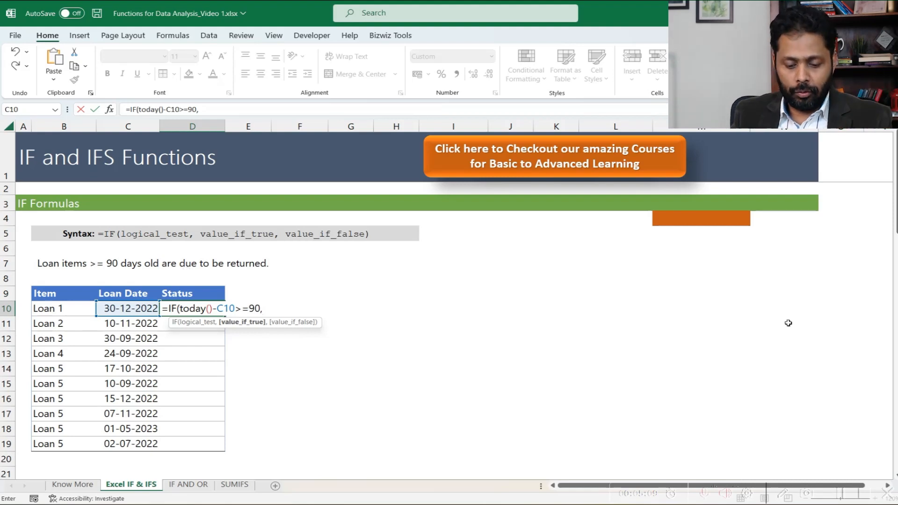
- Complete the IF formula in D10 with "Due" as the true value and "Not Due" as the false value
text(")
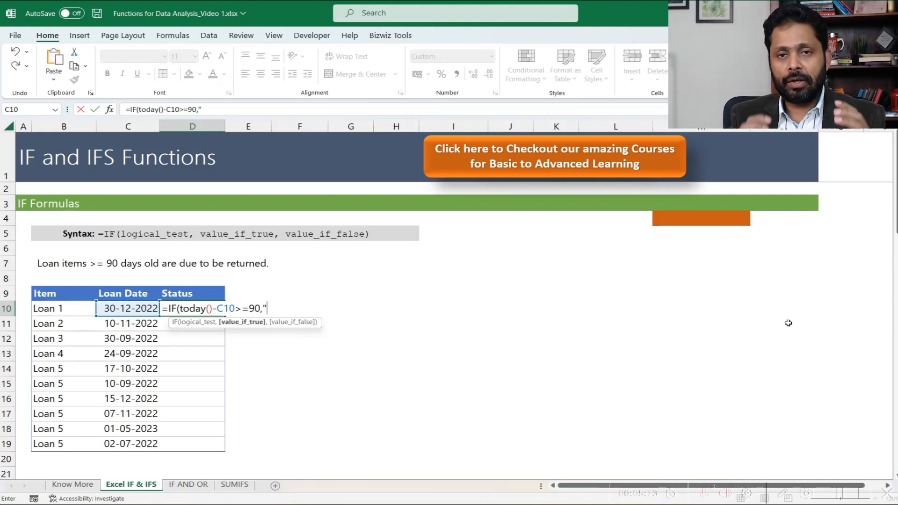
text(Due")
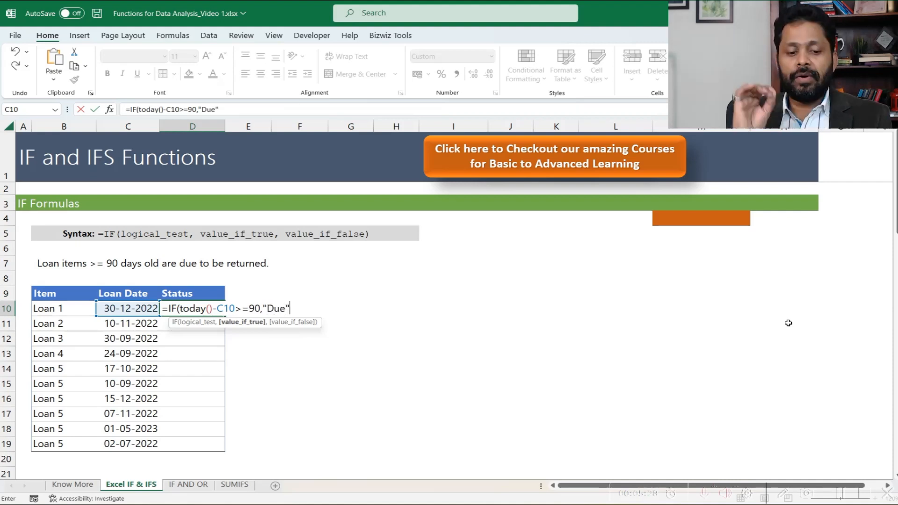
text(,)
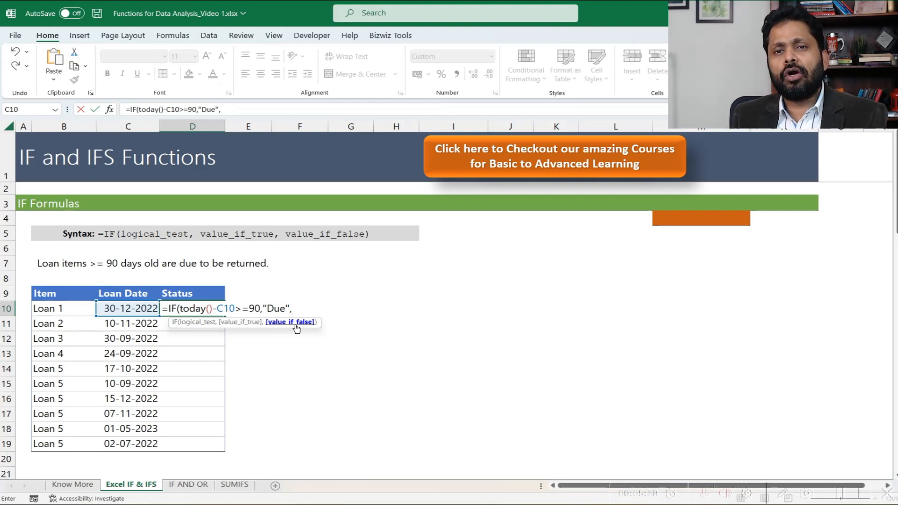
text("Not Due")
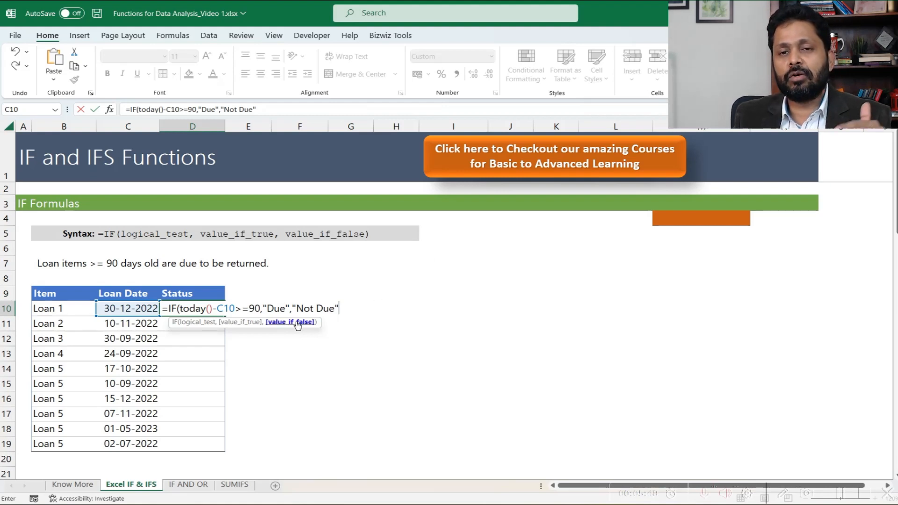
text())
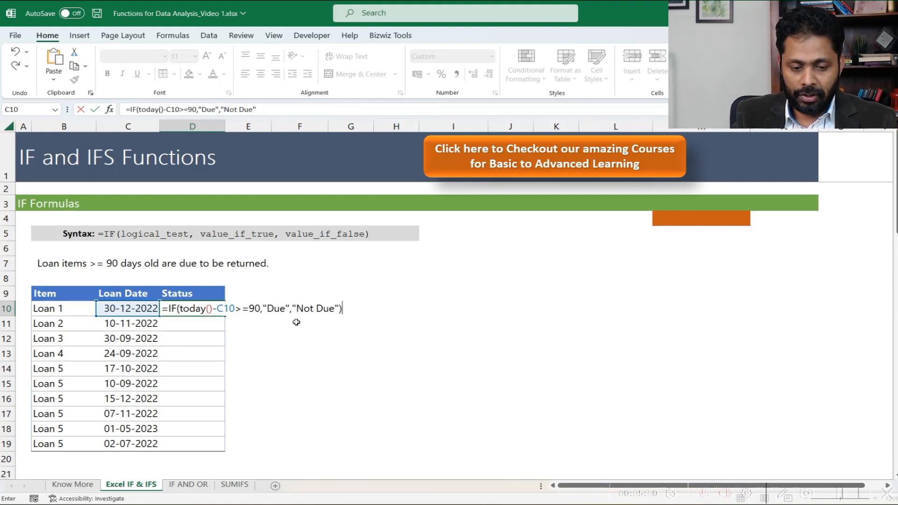
key(Return)
- Copy the Status formula from D10 down through D19
key(Up)
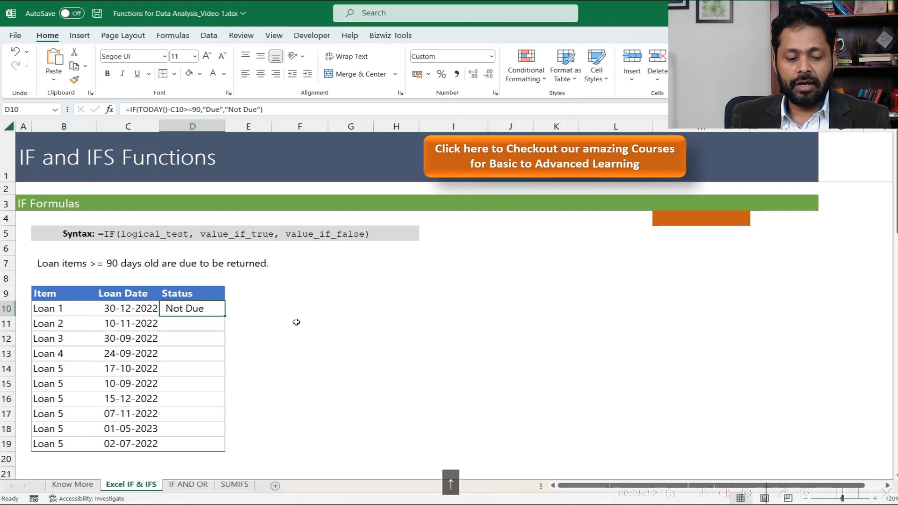
key(ctrl+c)
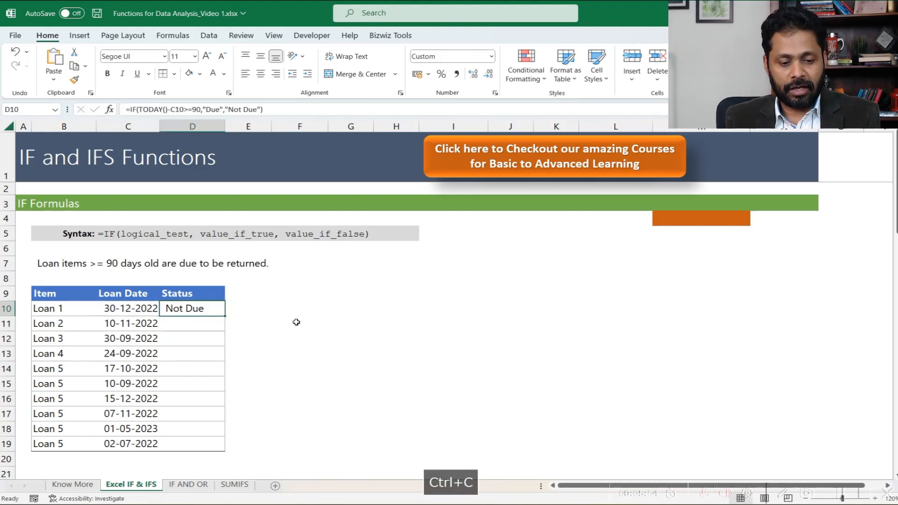
key(shift+Down)
key(shift+Down)
key(shift+Down)
key(shift+Down)
key(shift+Down)
key(shift+Down)
key(shift+Down)
key(shift+Down)
key(shift+Down)
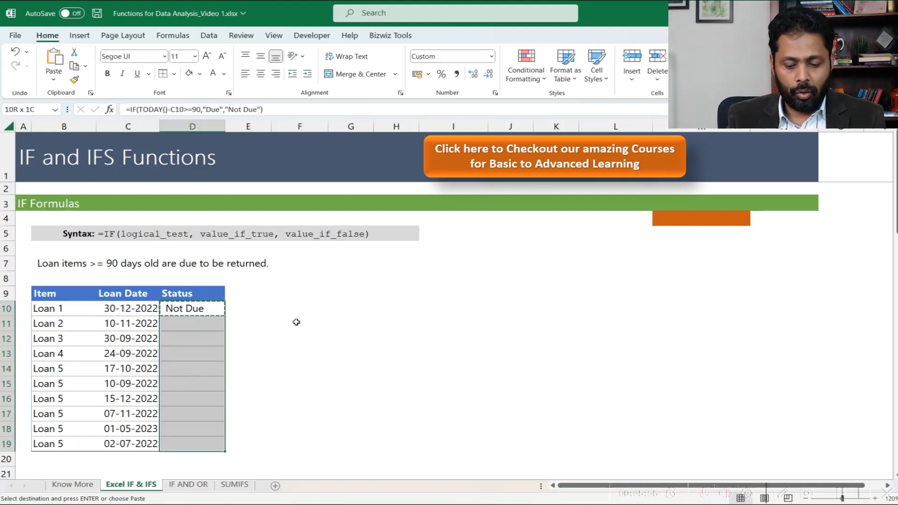
key(Return)
- Check the Status results in rows 10 to 19 against their loan dates and formulas
key(Down)
key(Down)
key(Down)
key(Up)
key(Up)
key(Down)
key(Left)
key(shift+Down)
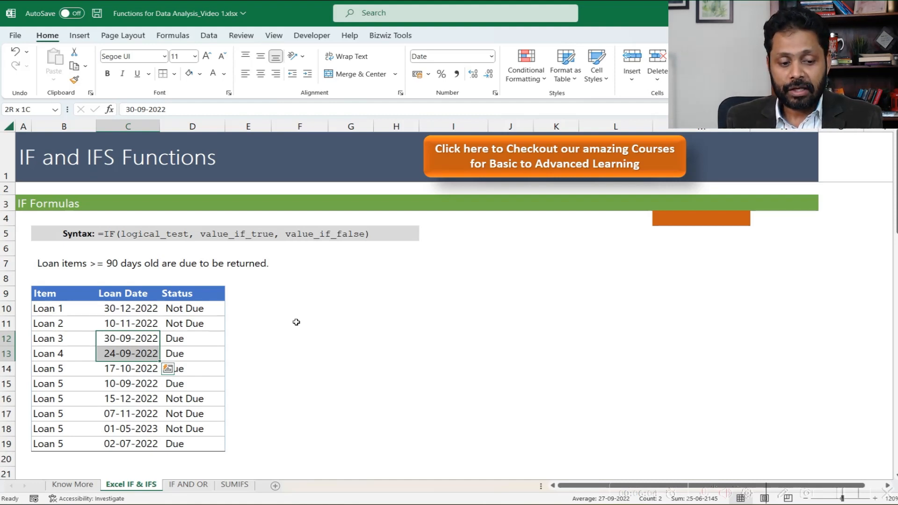
key(Right)
key(Down)
key(Down)
key(Down)
key(Left)
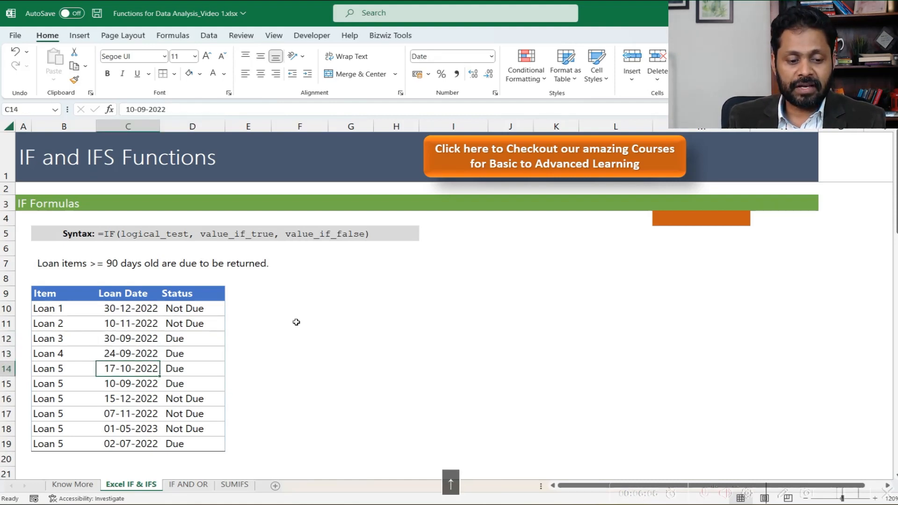
key(Up)
key(Up)
key(Up)
key(Right)
key(Left)
key(Up)
key(Right)
key(Down)
key(Left)
key(Right)
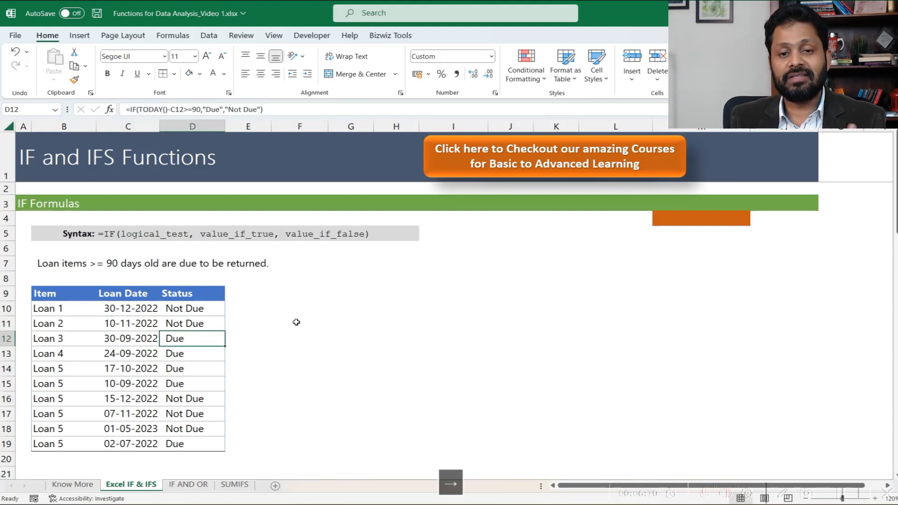
key(Down)
key(Down)
key(Down)
key(Down)
key(Down)
key(Down)
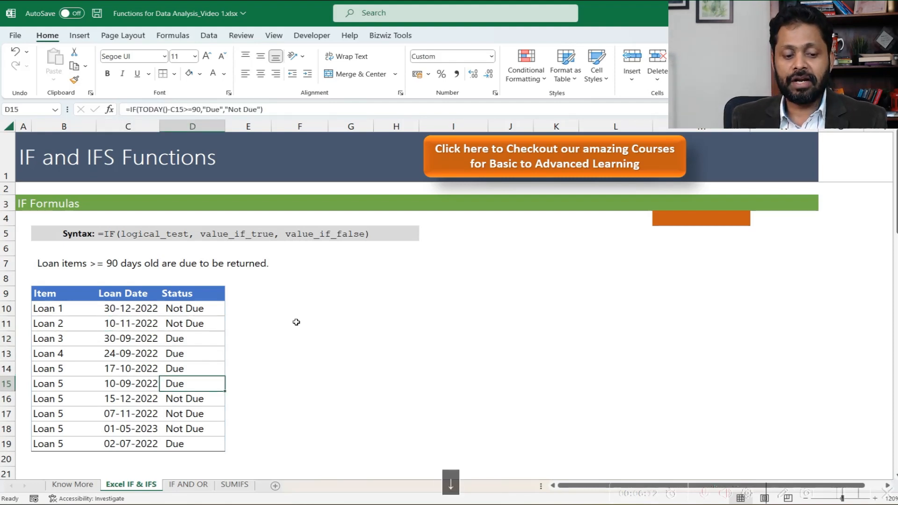
key(Down)
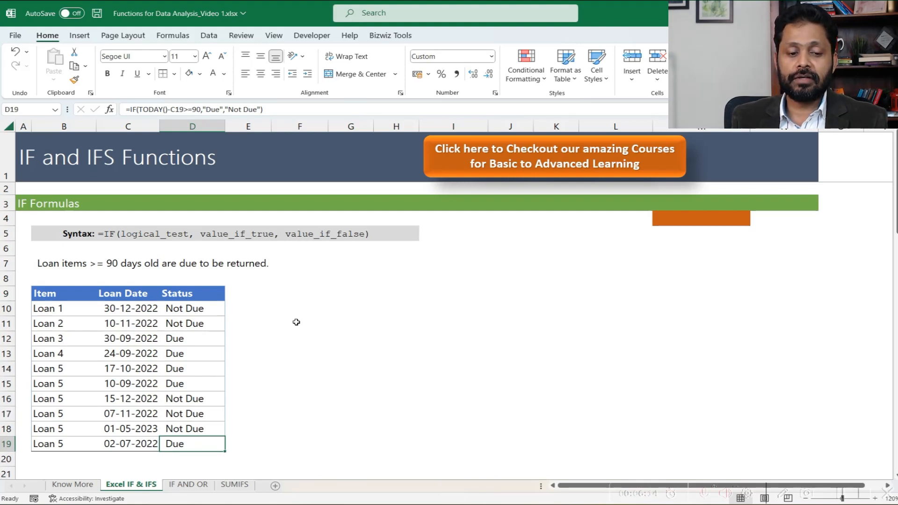
- Examine the Nested IF Formulas section's syntax, its overdue/due/not due rule and the loan table starting in row 31
scroll(296, 321, down, 5)
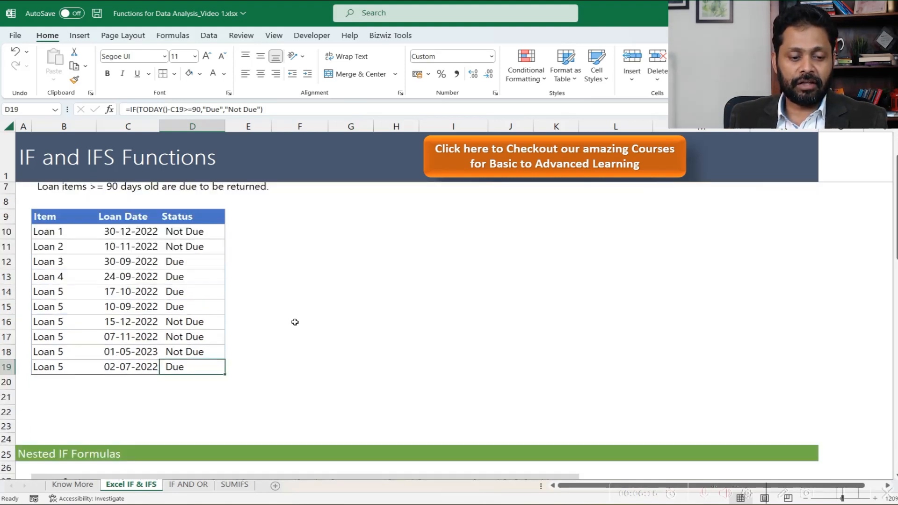
scroll(295, 321, down, 3)
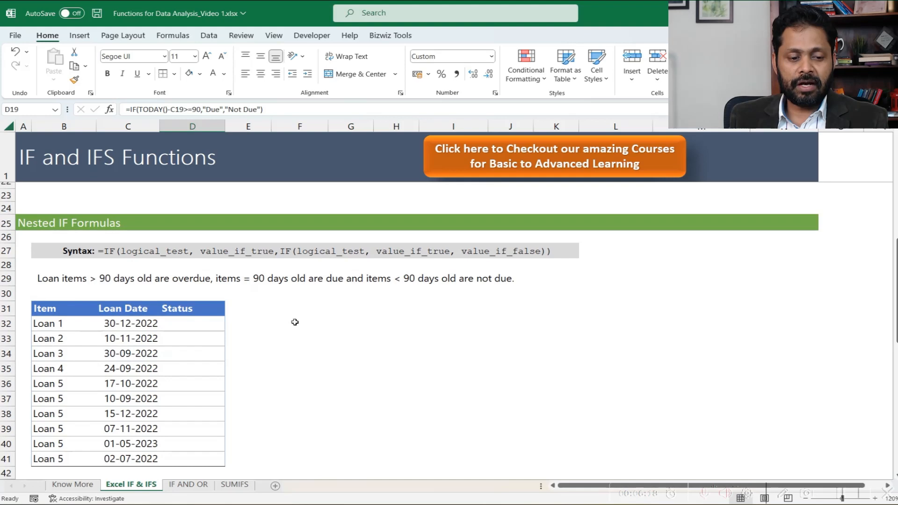
scroll(295, 322, down, 1)
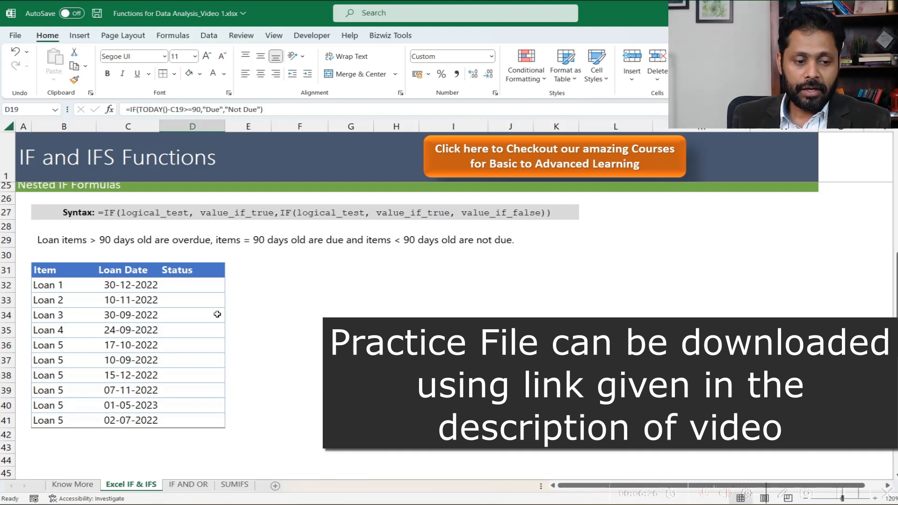
click(71, 242)
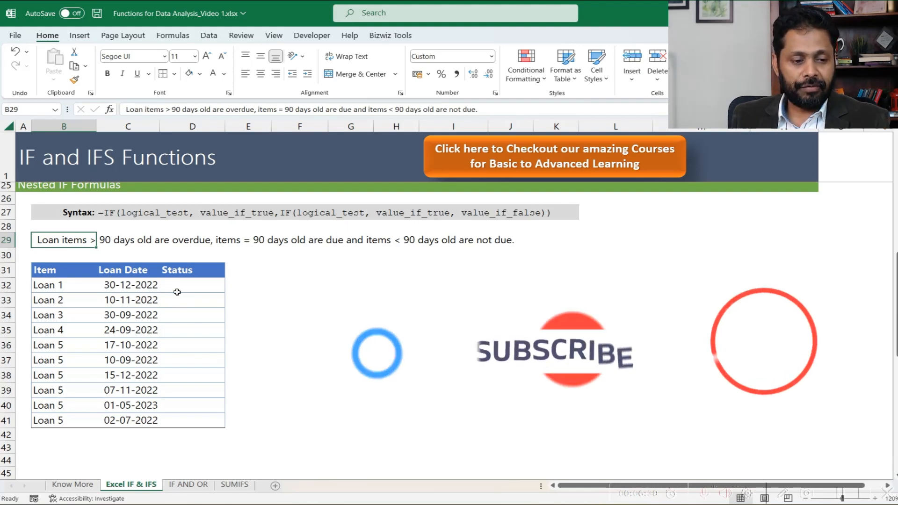
key(Up)
key(Up)
key(Up)
key(Up)
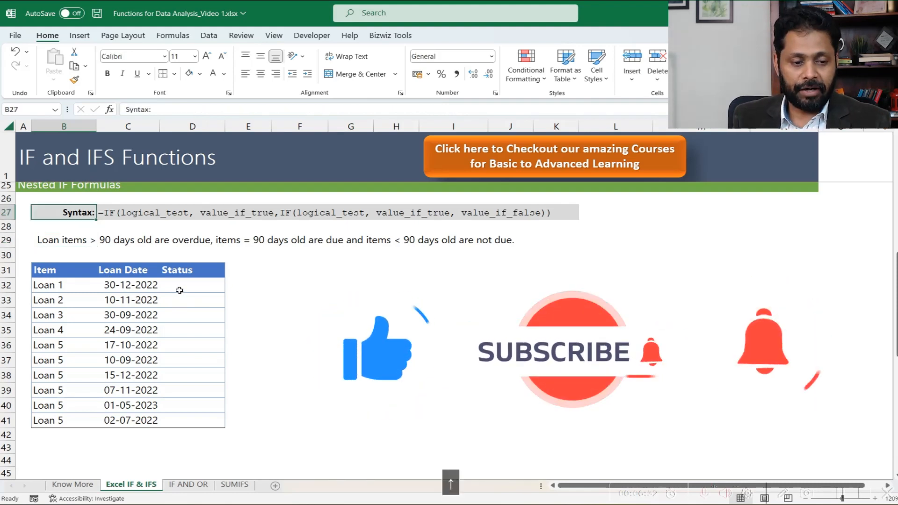
key(Down)
key(Down)
key(Down)
key(Down)
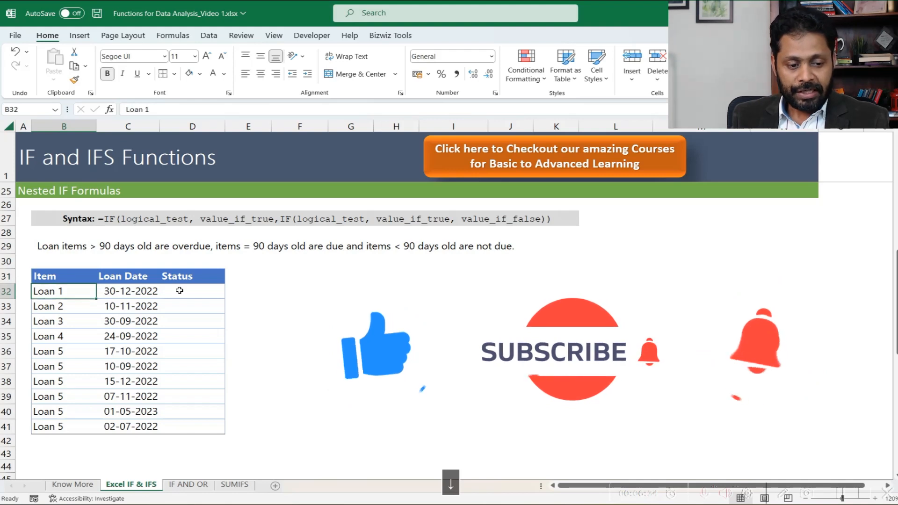
key(Down)
key(Down)
key(Down)
key(Right)
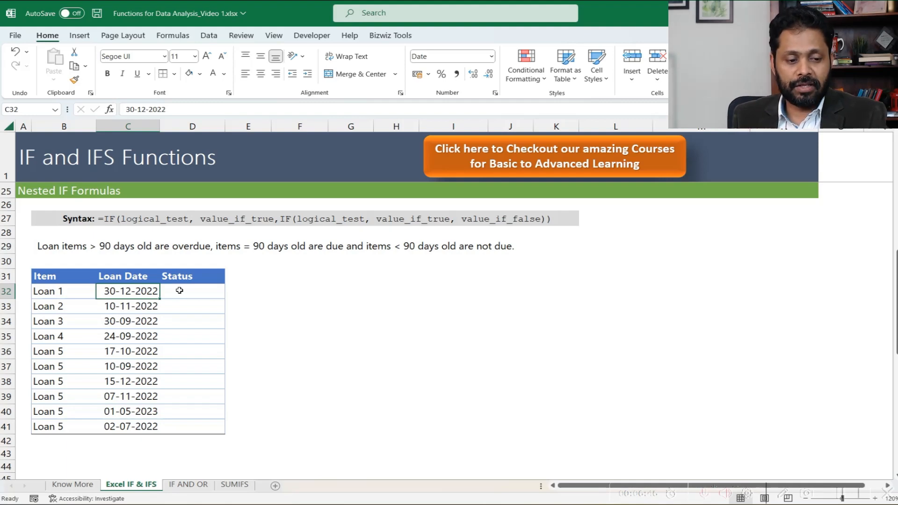
- Start an IF formula in D32 that tests whether TODAY() minus the loan date in C32 is greater than 90
click(61, 248)
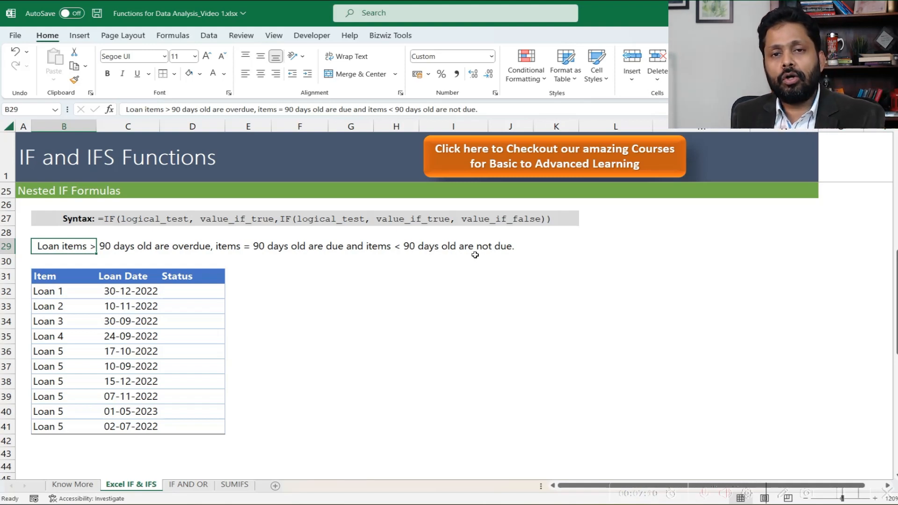
click(205, 289)
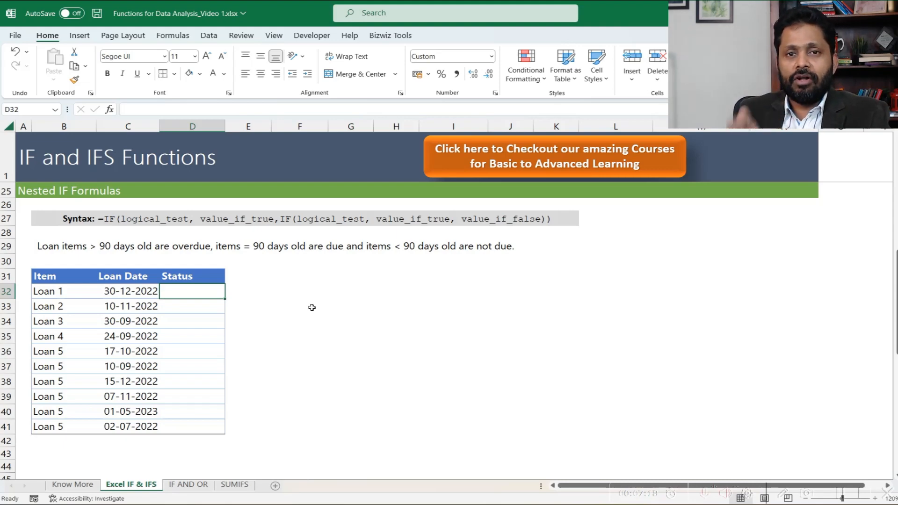
scroll(312, 307, up, 4)
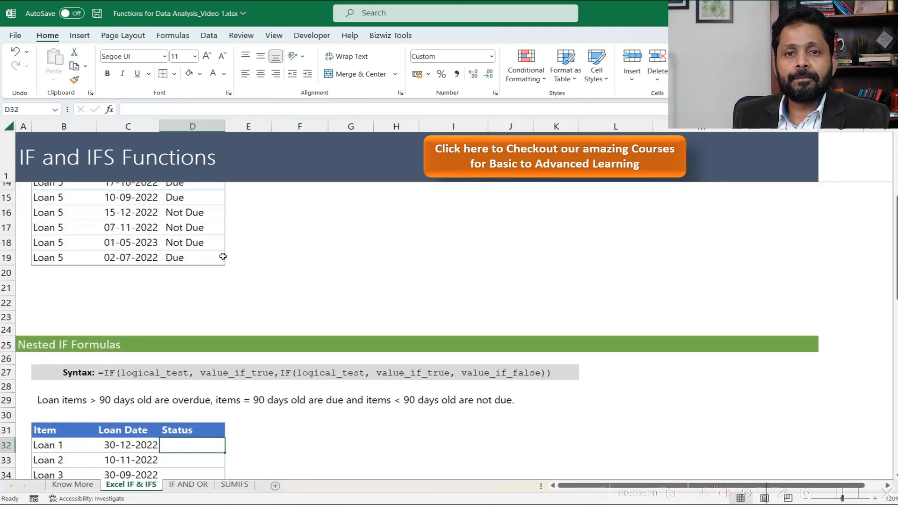
scroll(223, 257, down, 4)
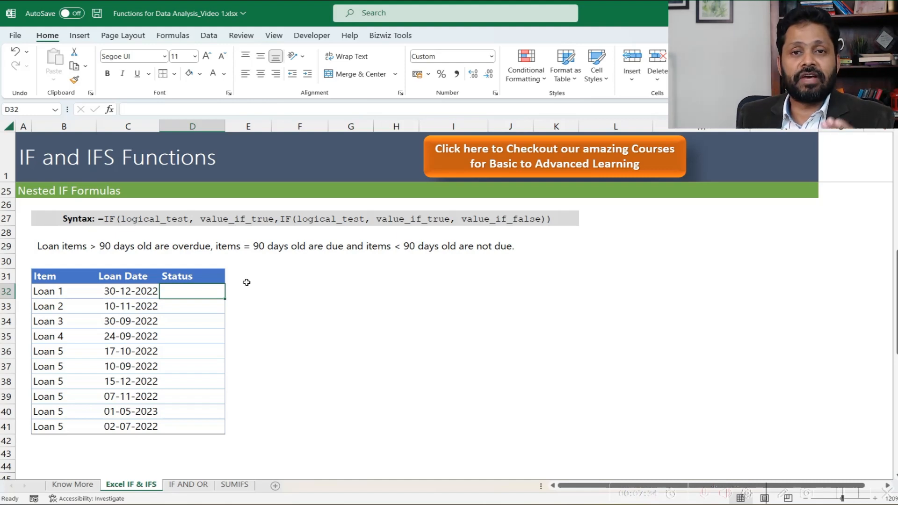
text(=)
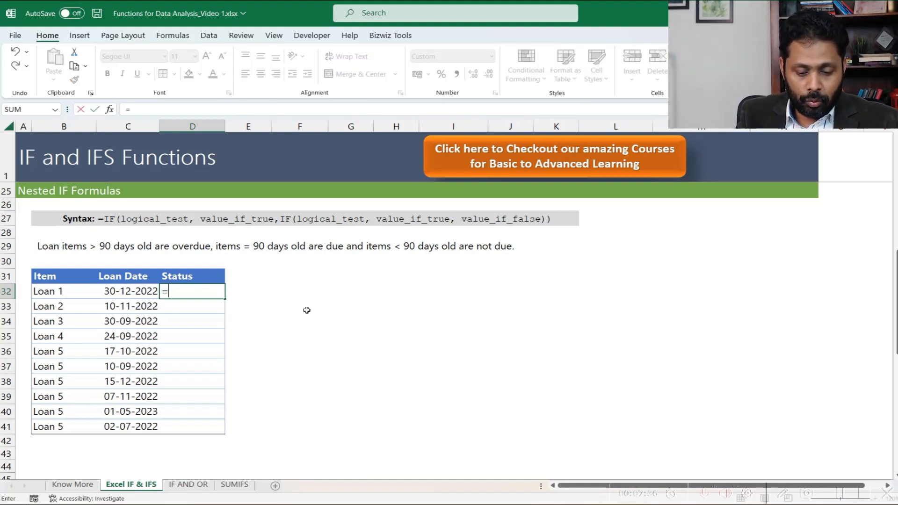
text(IF()
key(BackSpace)
text(()
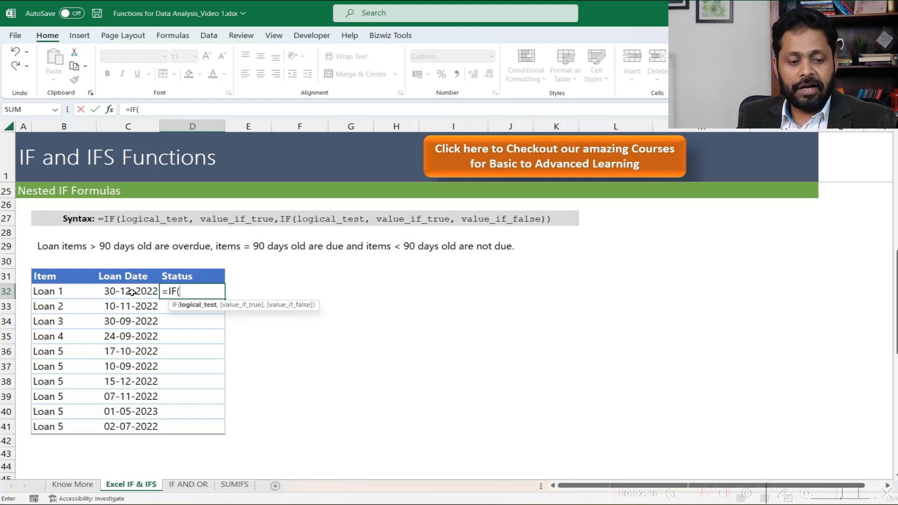
text(d)
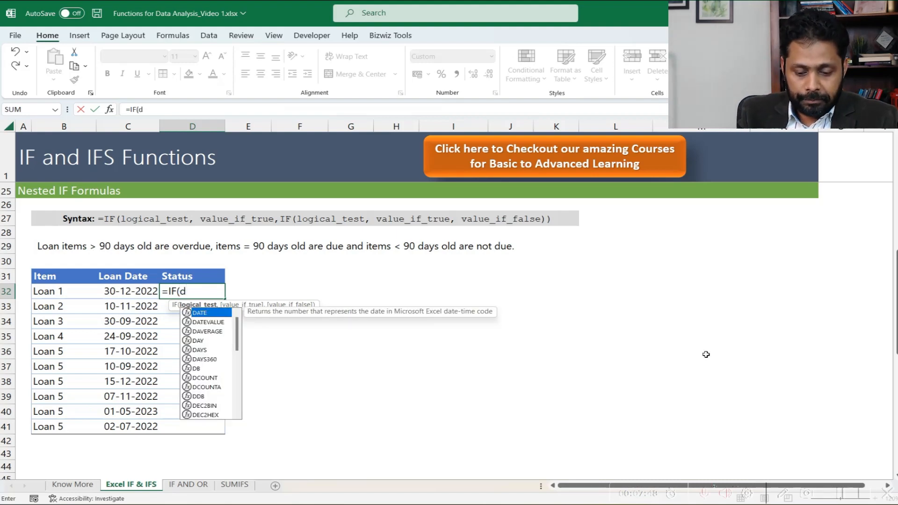
key(BackSpace)
text(today)
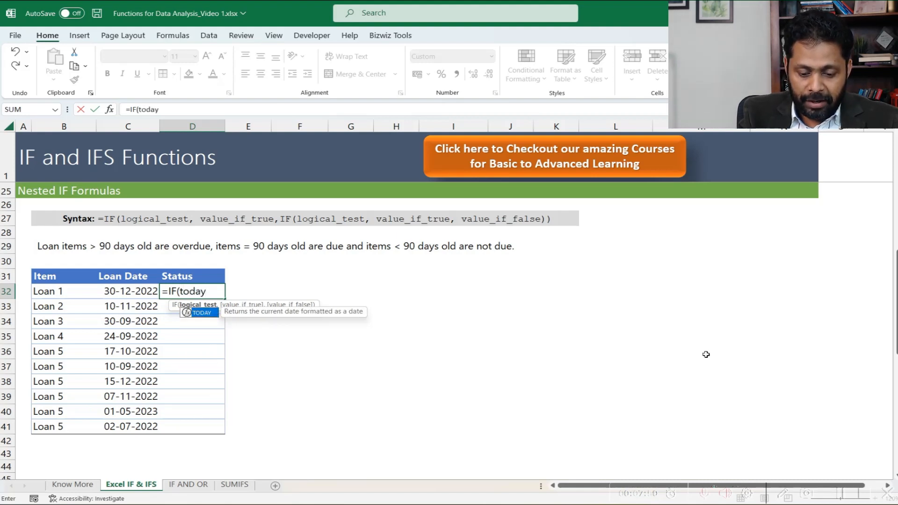
text(()-)
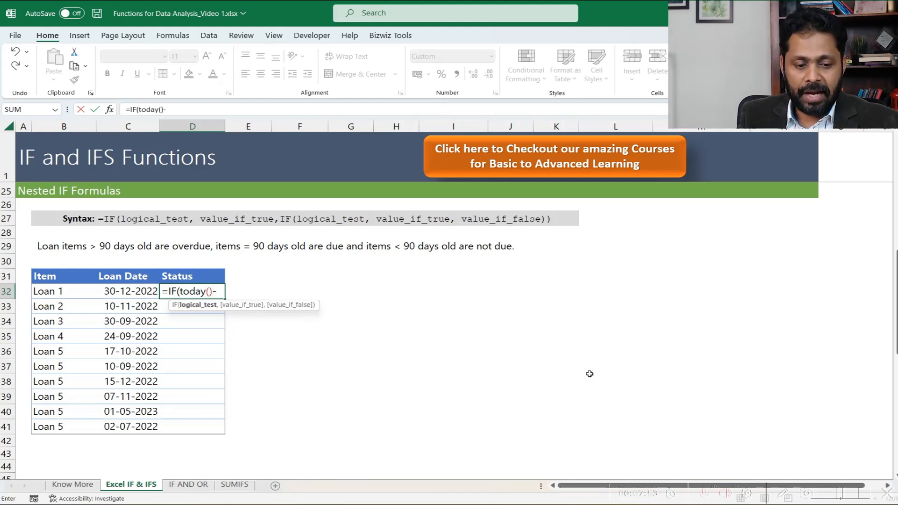
click(138, 293)
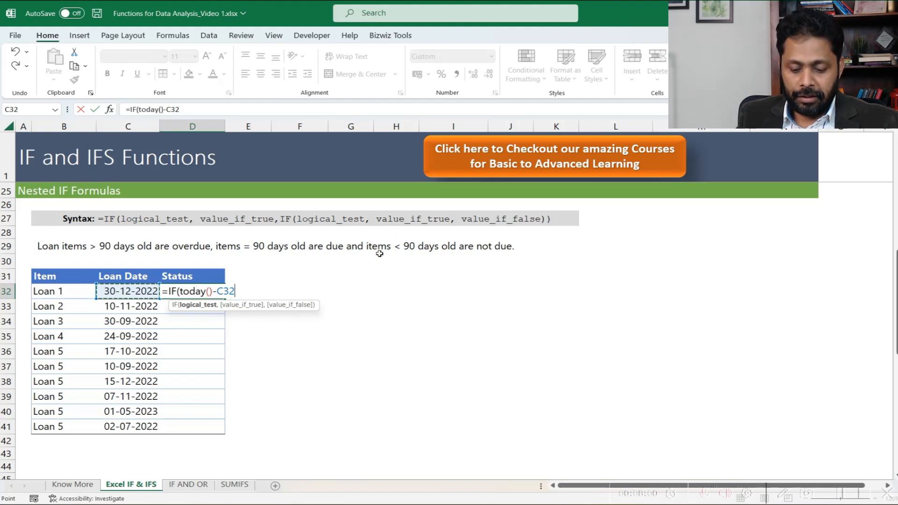
text(>90)
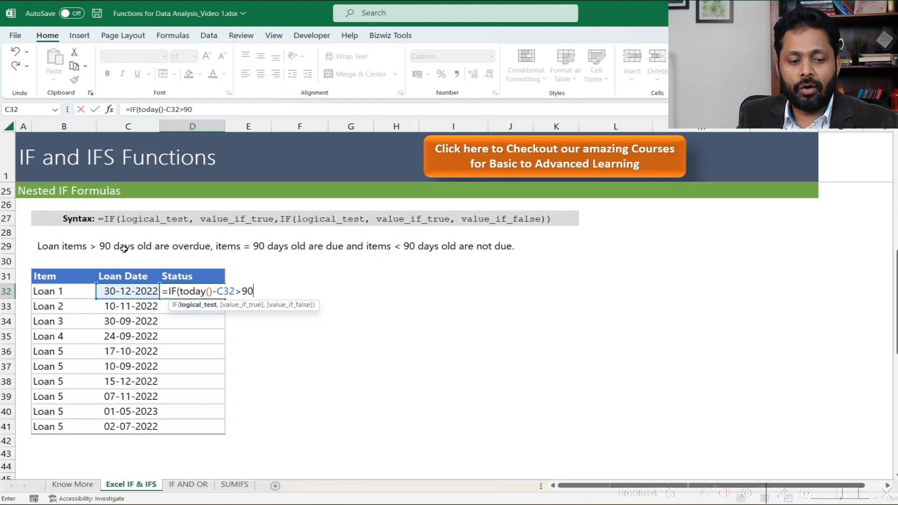
text("Overd)
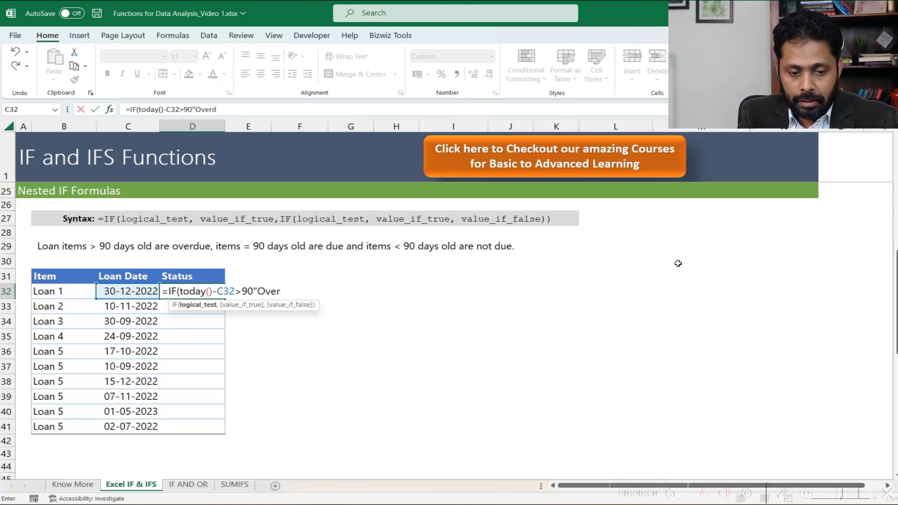
text(ue")
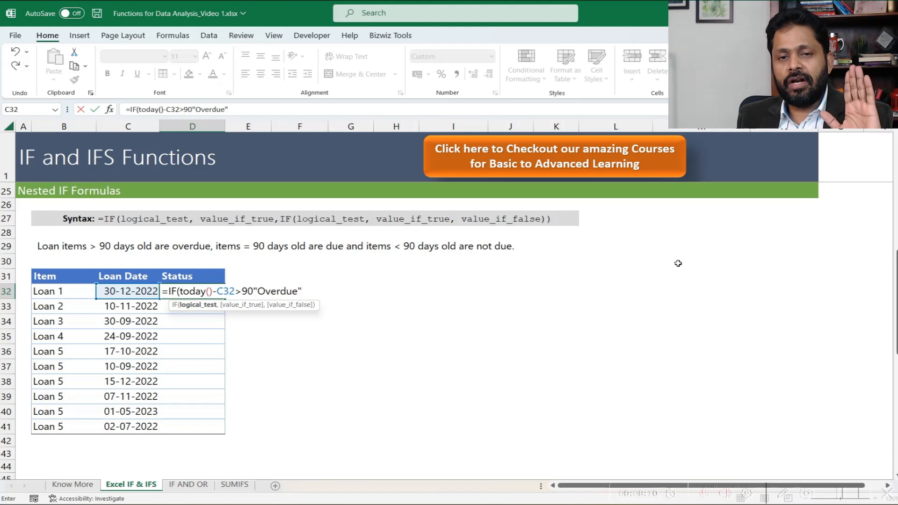
- Add "Overdue" as the value if true in the D32 formula, with commas separating it from the neighbouring arguments
click(253, 291)
text(,)
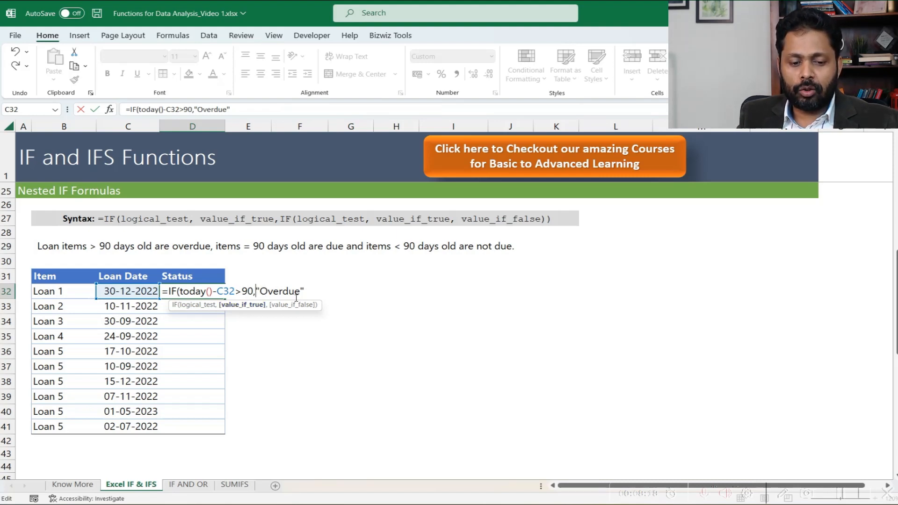
key(Right)
key(Right)
key(Right)
key(Right)
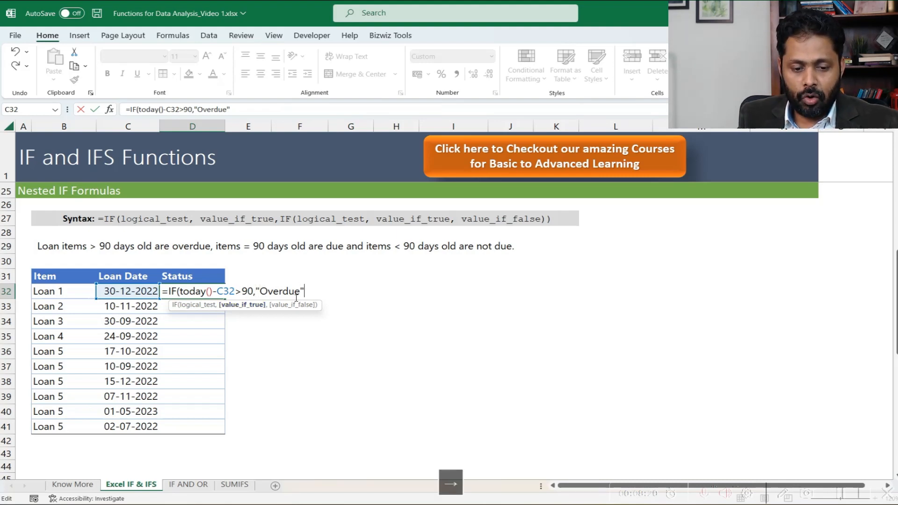
text(,)
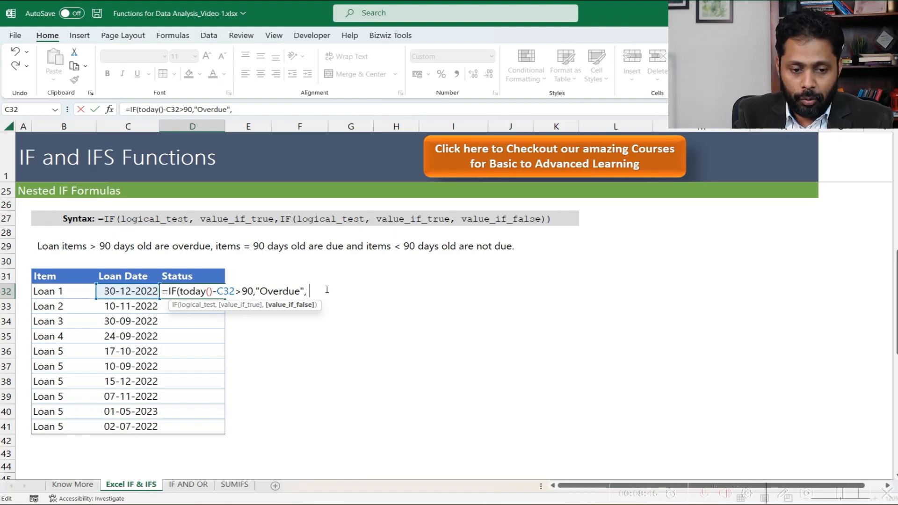
- Nest a second IF as the value if false, testing whether TODAY() minus C32 equals 90
text(IF)
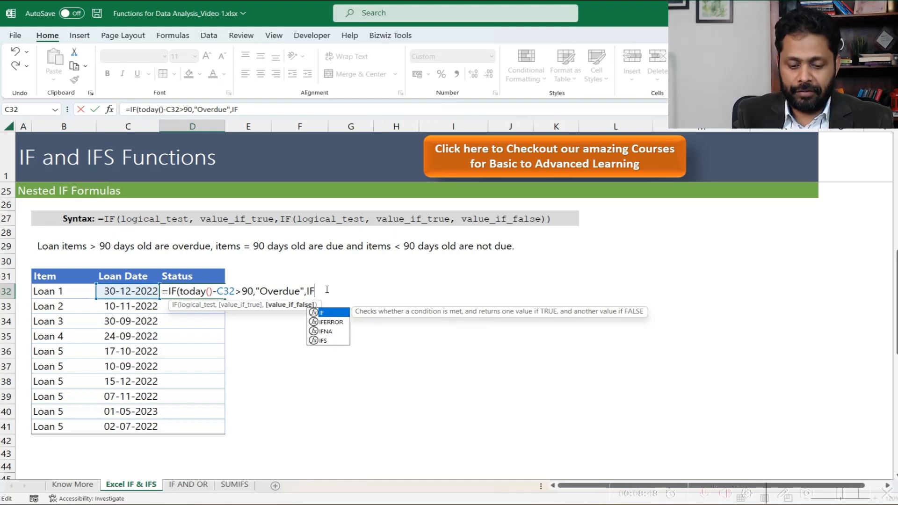
text(()
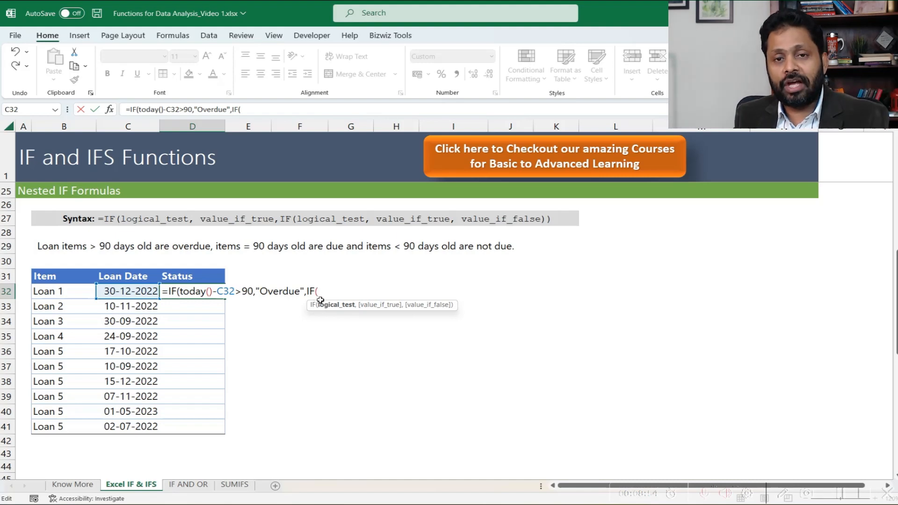
text(today()
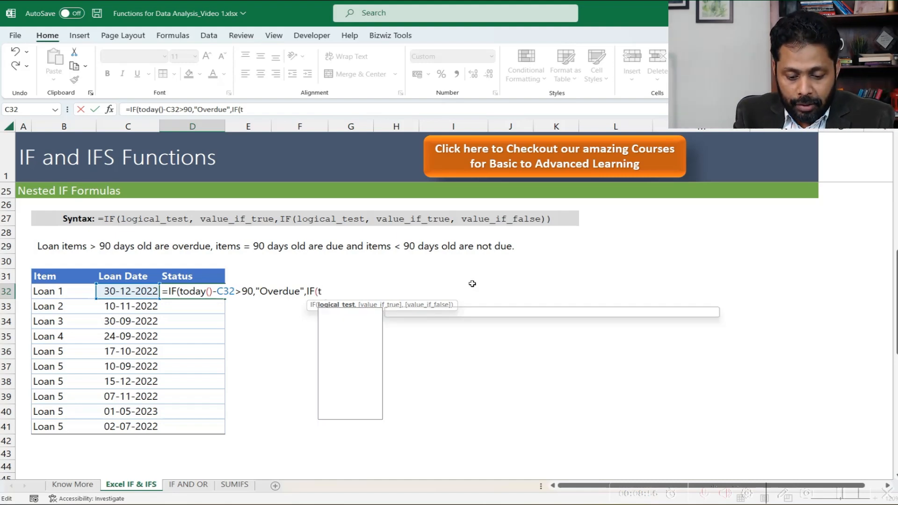
text()-)
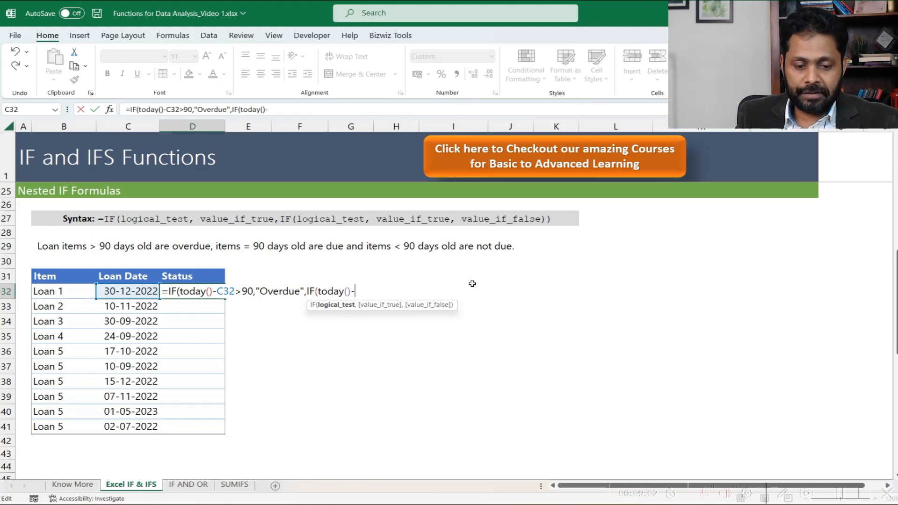
click(156, 291)
text(=)
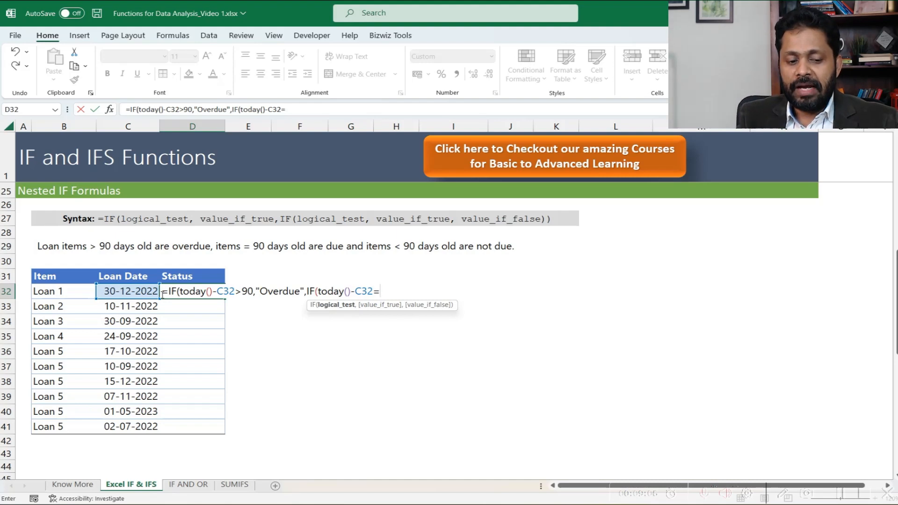
text(90)
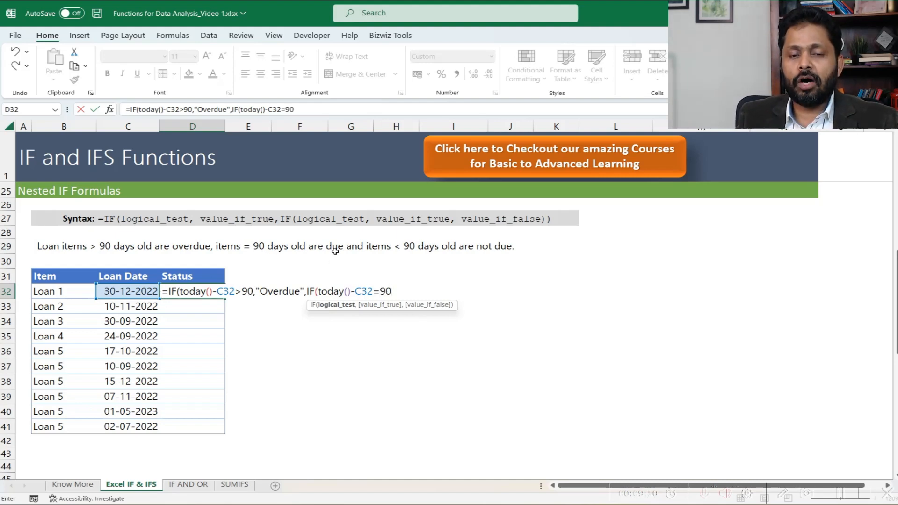
text(,"due)
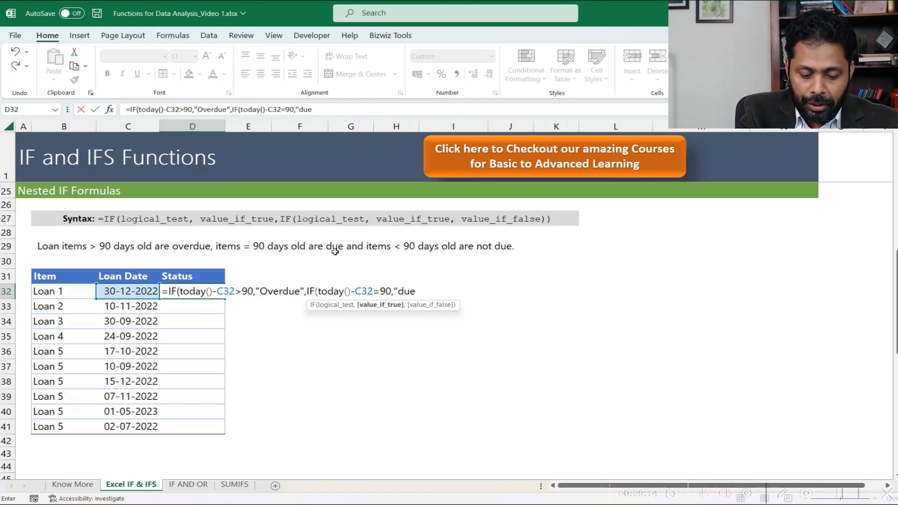
text(")
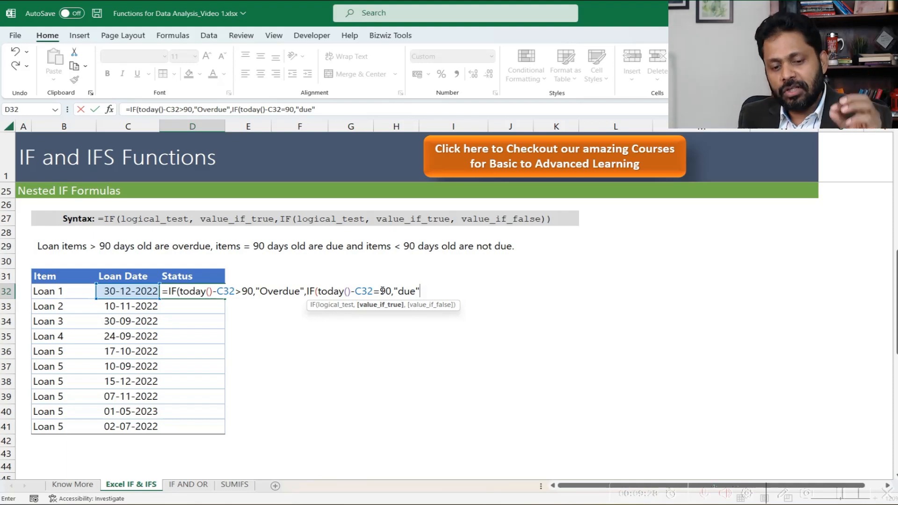
- Complete the nested IF in D32 with "due" as the true value and "Not Due" as the false value
text(,)
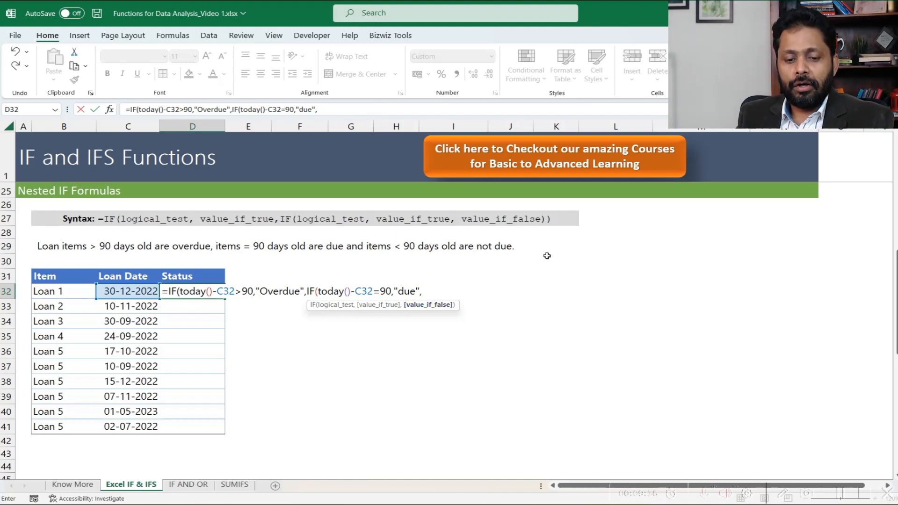
text(")
text(N)
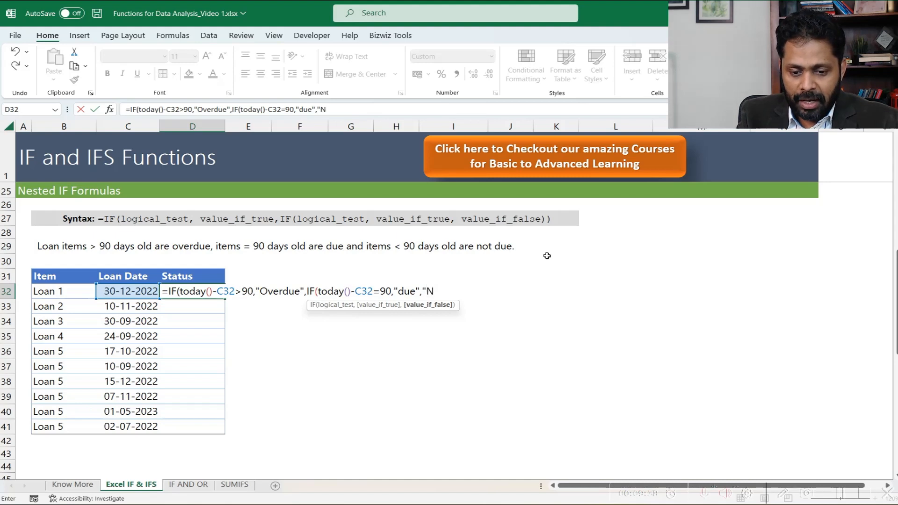
text(ot Due)
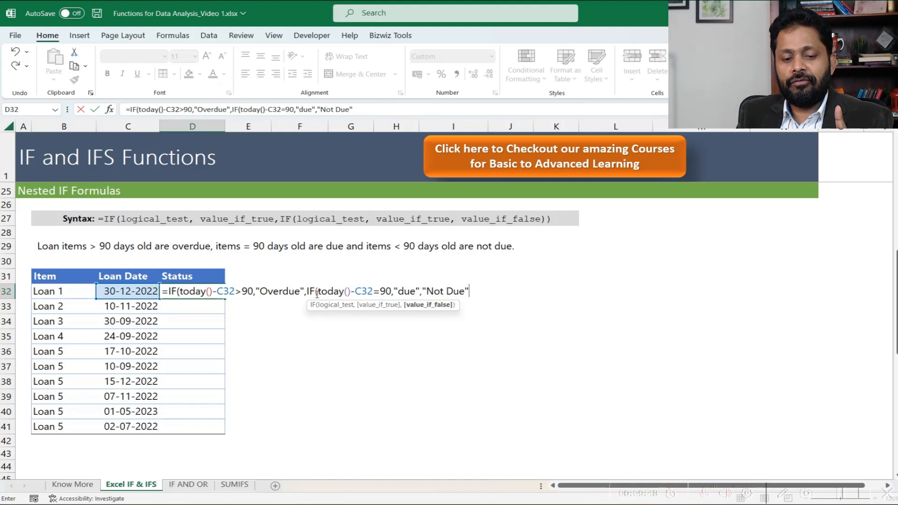
text()))
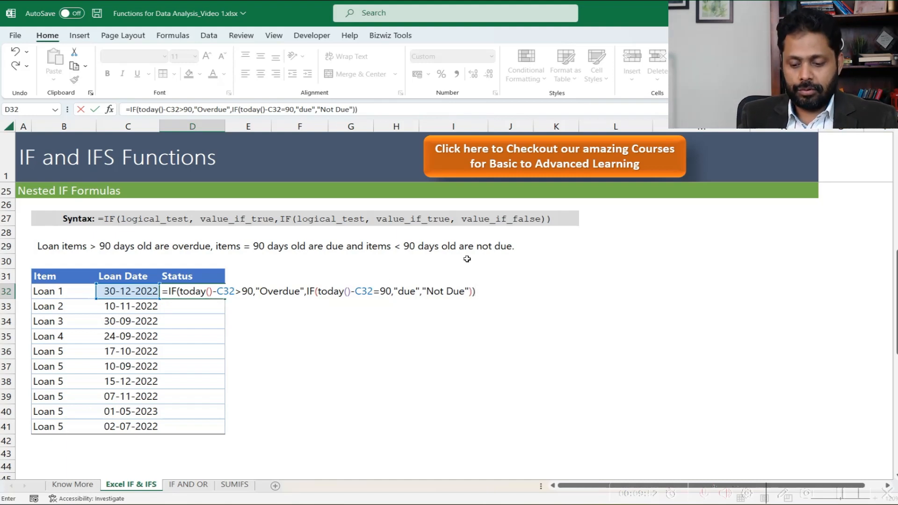
key(Return)
key(Up)
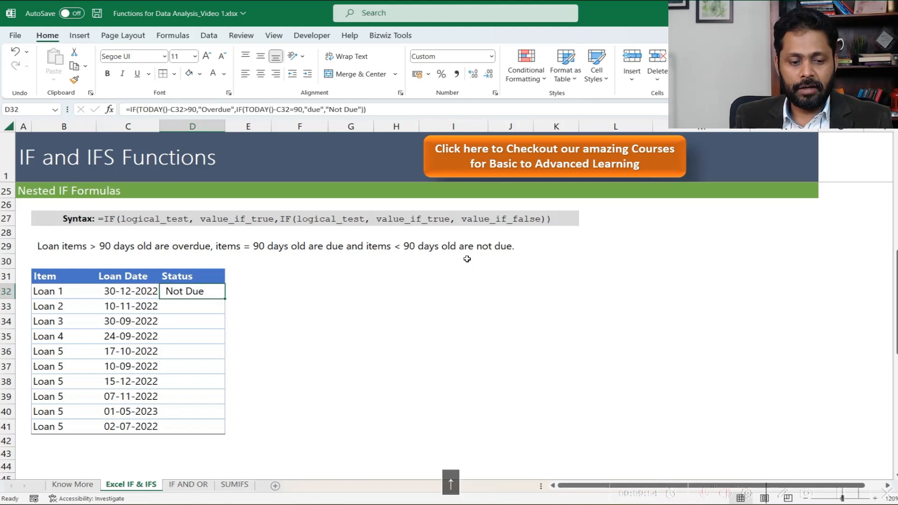
- Copy the nested IF formula from D32 down the Status column through D41
key(ctrl+c)
key(shift+Down)
key(shift+Down)
key(shift+Down)
key(shift+Down)
key(shift+Down)
key(shift+Down)
key(shift+Down)
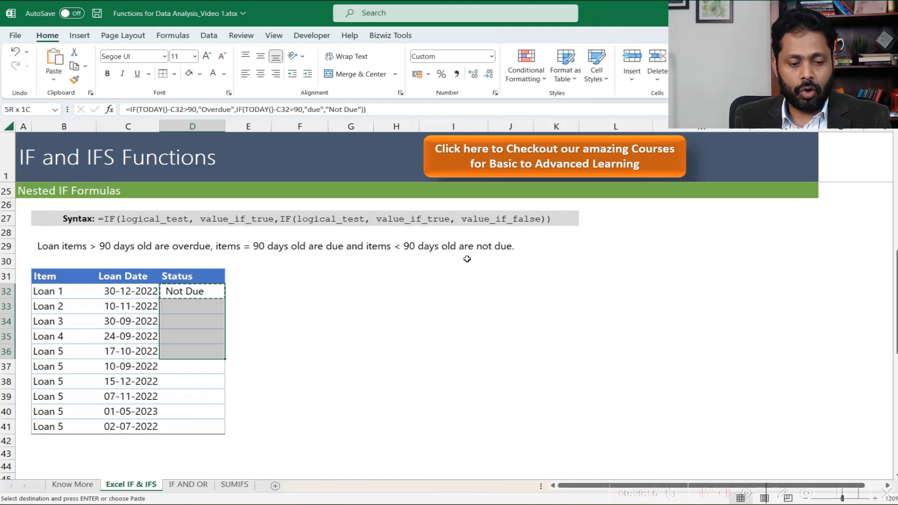
key(shift+Down)
key(shift+Down)
key(ctrl+v)
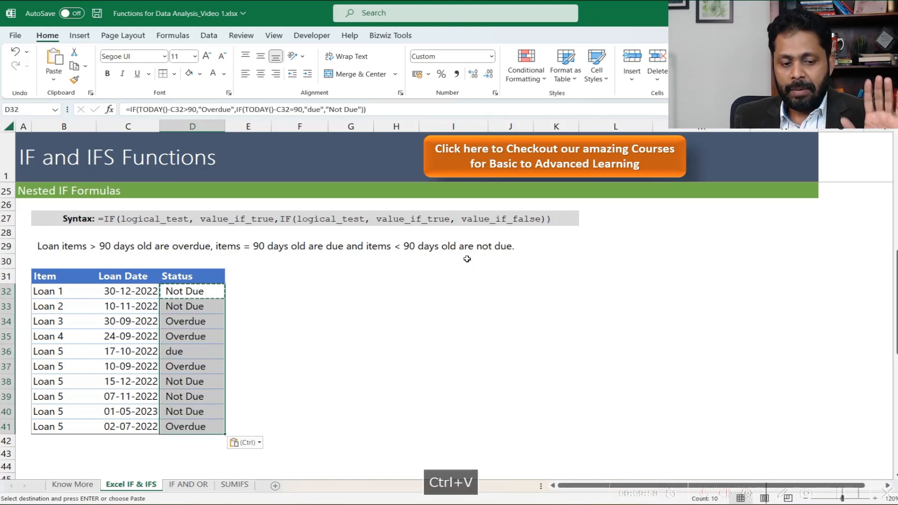
key(Down)
key(Escape)
- Check the Status results in rows 34 to 36 against their loan dates and nested IF formulas
key(Down)
key(Down)
key(Left)
key(Right)
key(Up)
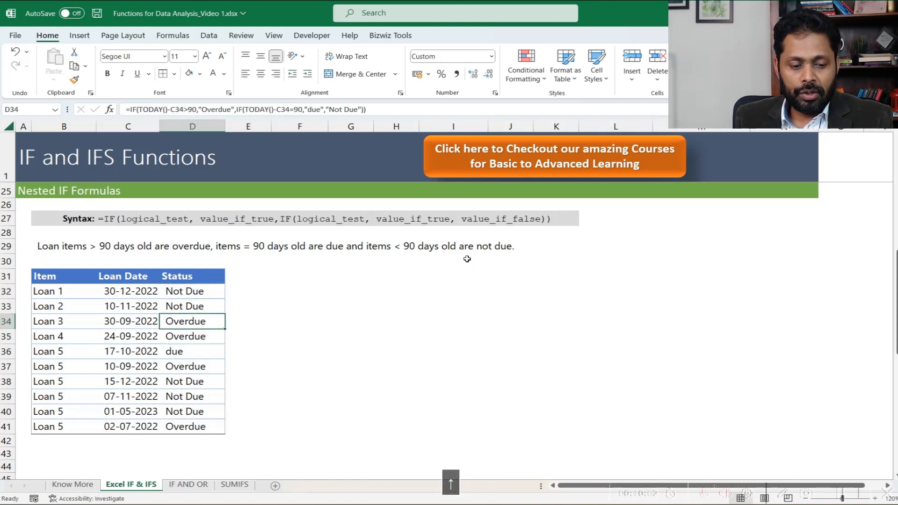
key(Left)
key(Down)
key(Down)
key(Right)
key(Left)
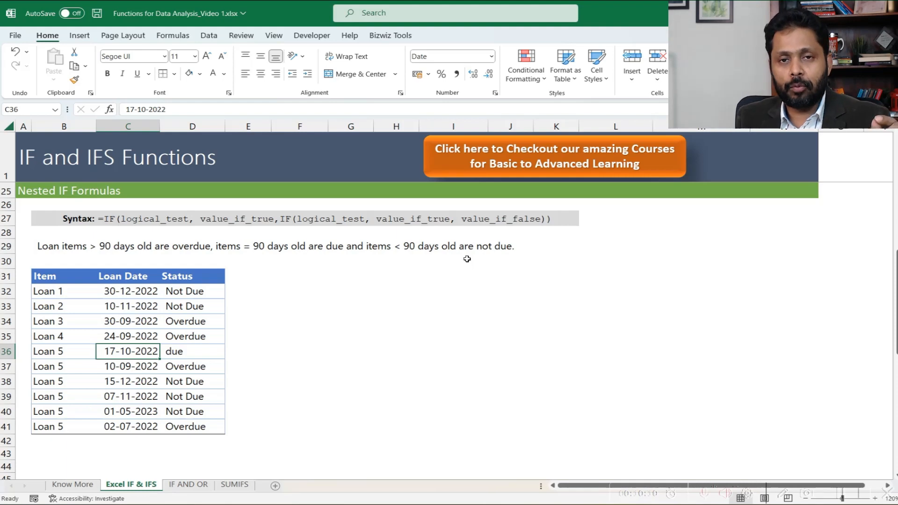
key(Right)
key(Right)
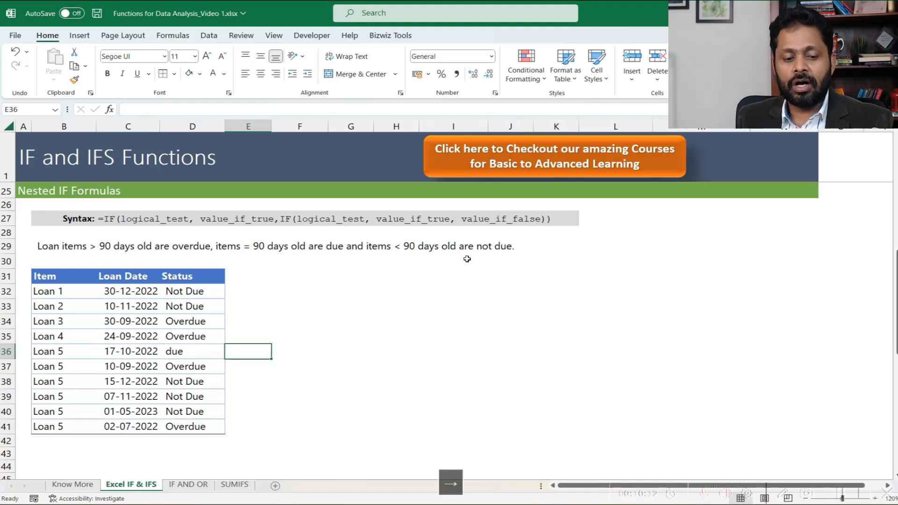
key(Left)
key(Left)
key(Right)
key(Right)
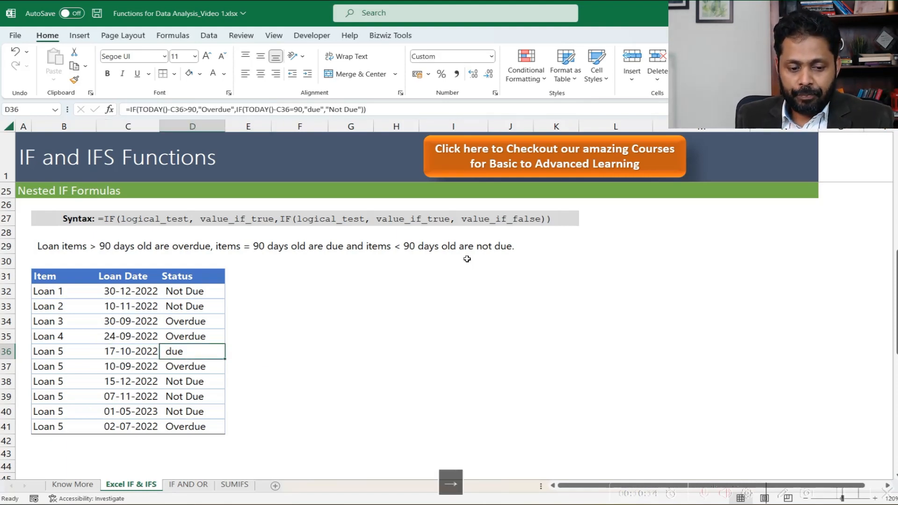
- Calculate the loan's age in E36 as TODAY() minus C36 and apply the comma number style
text(=today)
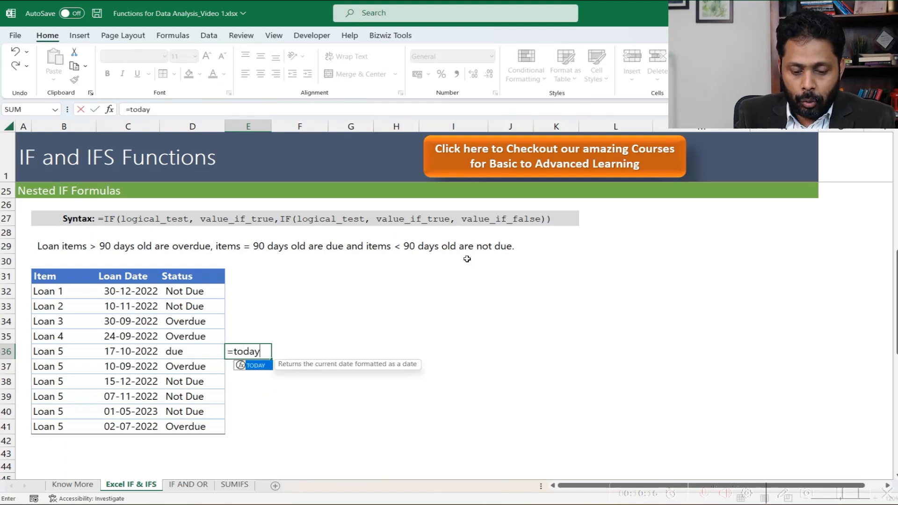
text(()-)
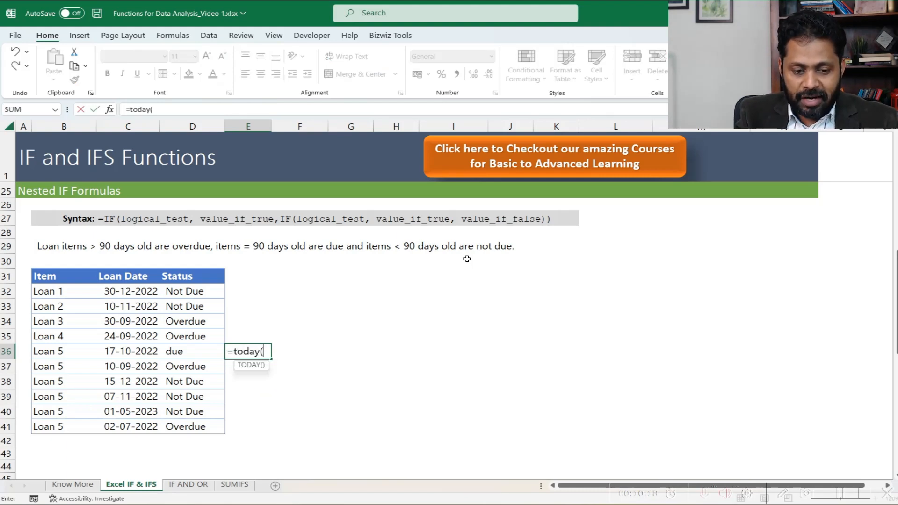
click(129, 354)
key(Return)
key(Up)
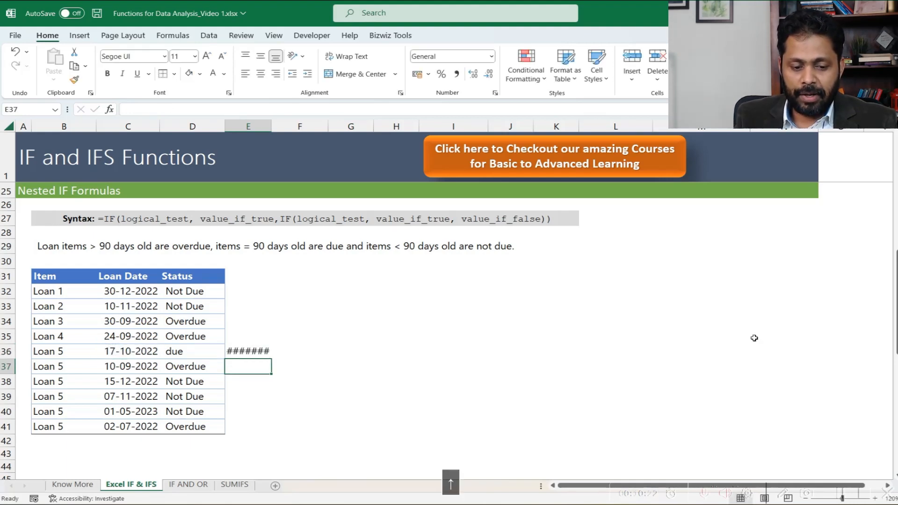
click(456, 75)
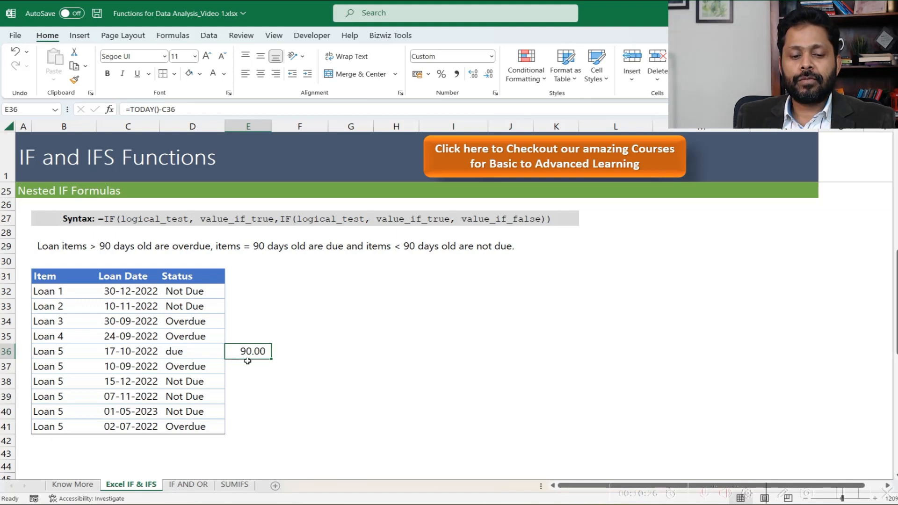
- Copy the loan age formula from E36 to E32:E41 beside the Status column
key(ctrl+c)
key(Up)
key(Up)
key(Up)
key(Up)
key(shift+Down)
key(shift+Down)
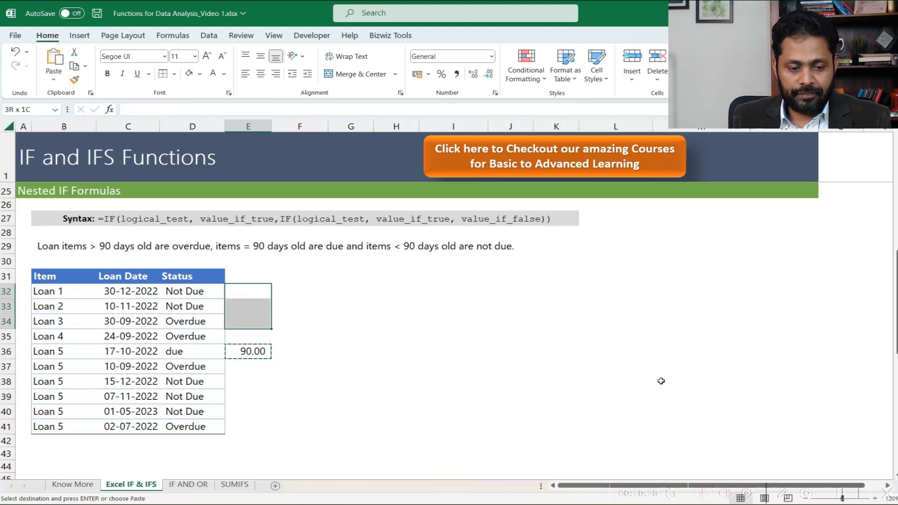
key(shift+Down)
key(shift+Down)
key(shift+Down)
key(shift+Down)
key(shift+Down)
key(shift+Down)
key(shift+Down)
key(Return)
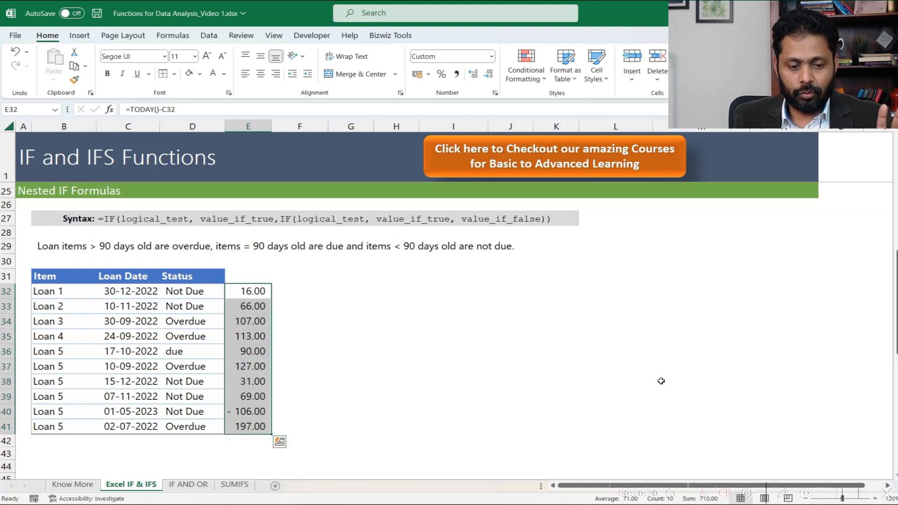
- Compare each nested IF status in D32:D41 with the loan age beside it in column E
key(Down)
key(Up)
key(Left)
key(Right)
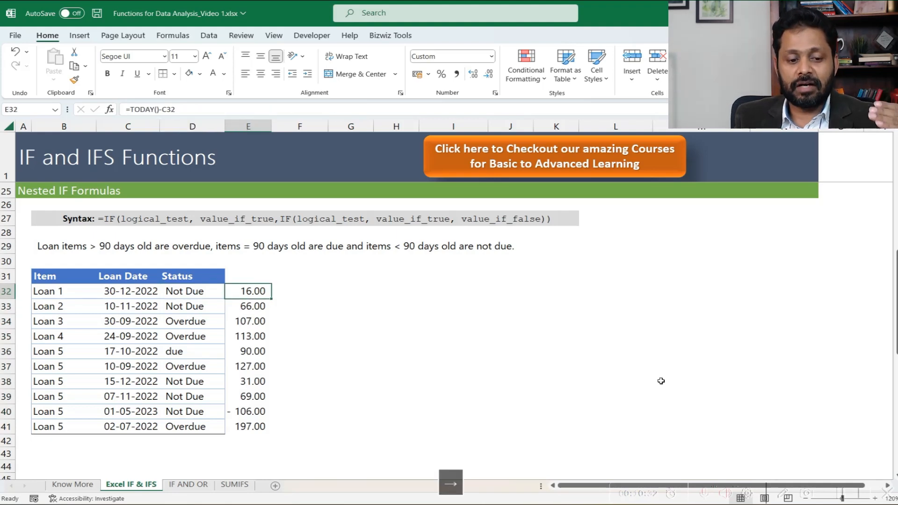
key(Left)
key(Down)
key(Right)
key(Down)
key(Left)
key(Right)
key(Left)
key(Down)
key(Right)
key(Down)
key(Left)
key(Right)
key(Left)
key(Down)
key(Down)
key(Down)
key(Down)
key(Down)
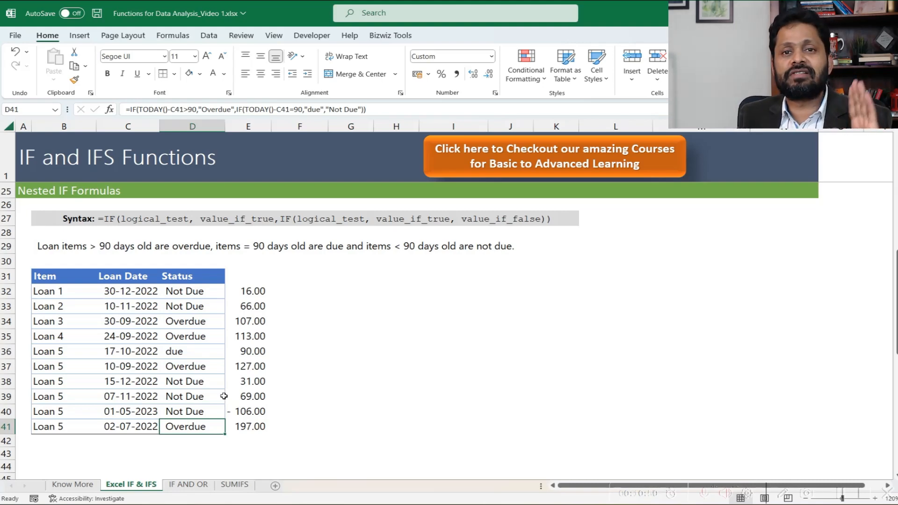
- Begin an IFS formula in D57, the first Status cell of the table in the IFS Formulas section
scroll(223, 392, down, 7)
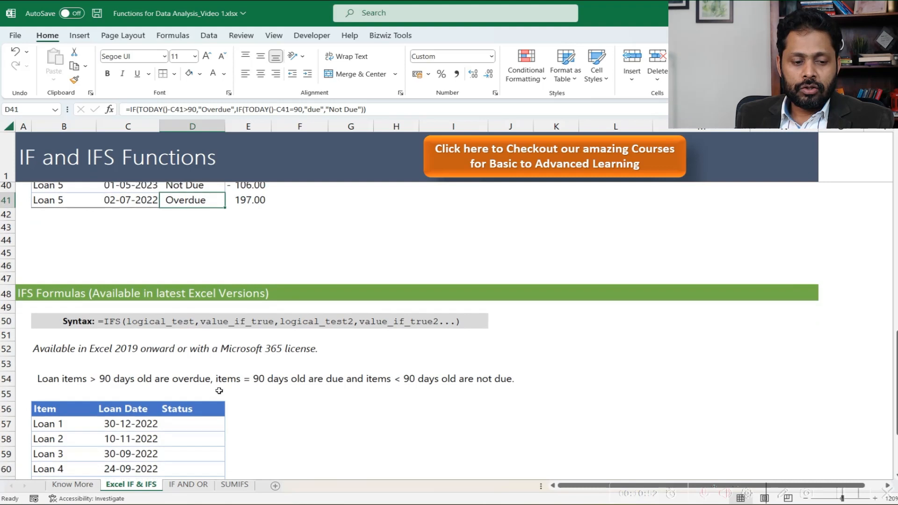
click(21, 213)
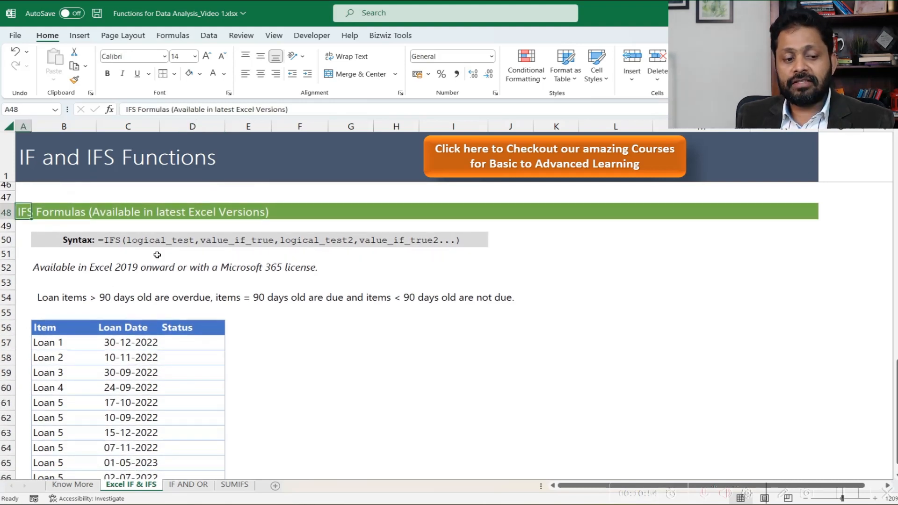
click(99, 228)
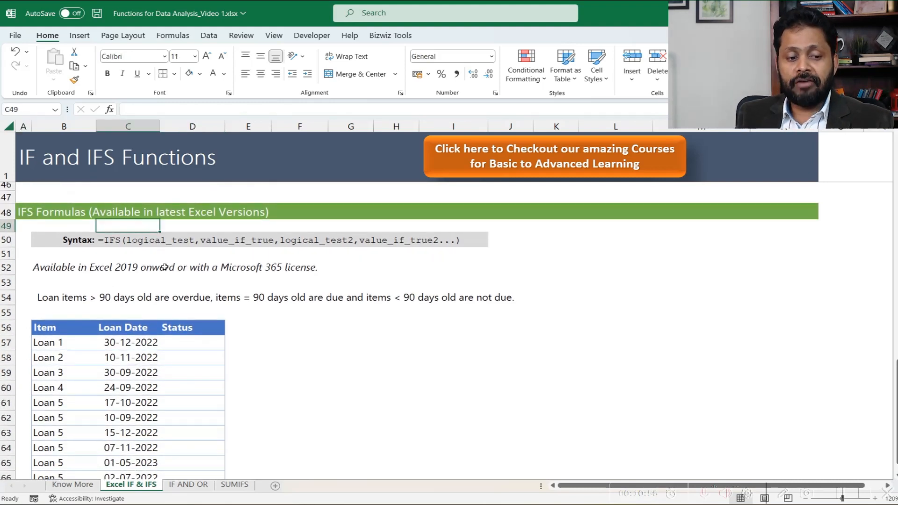
click(173, 344)
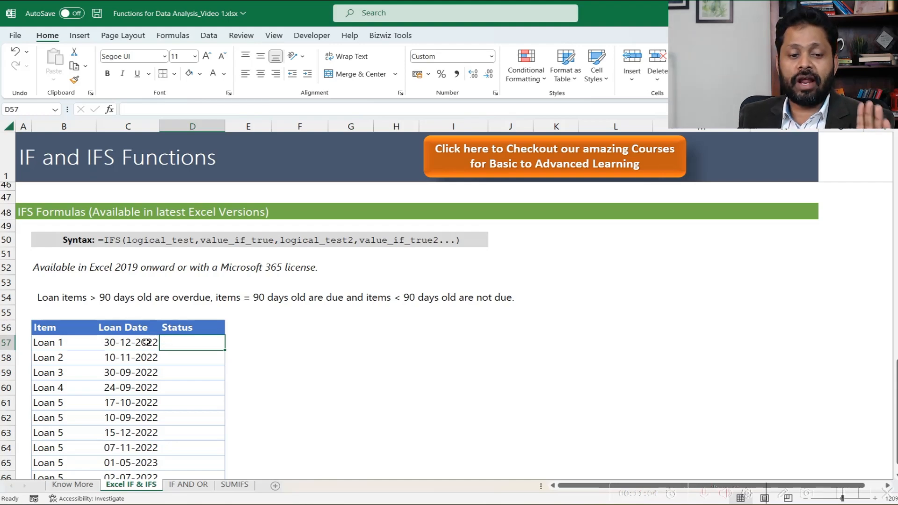
scroll(148, 342, up, 5)
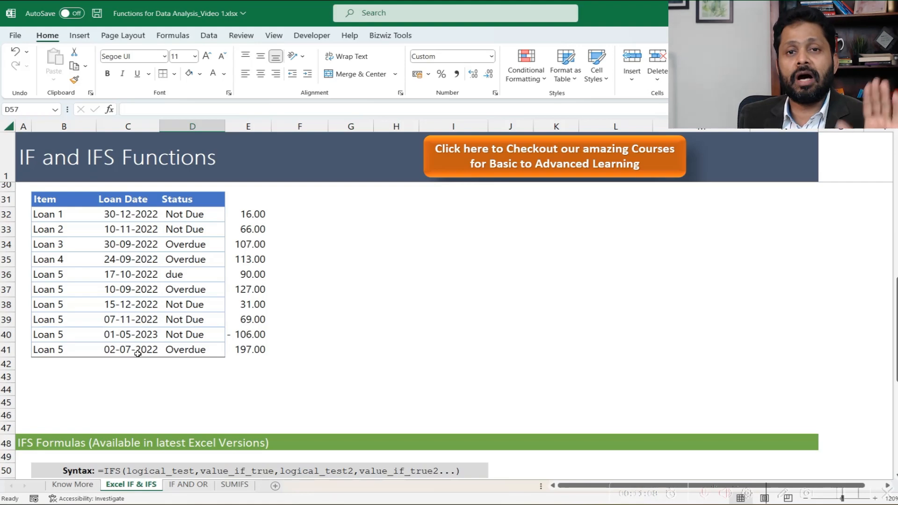
scroll(137, 356, down, 6)
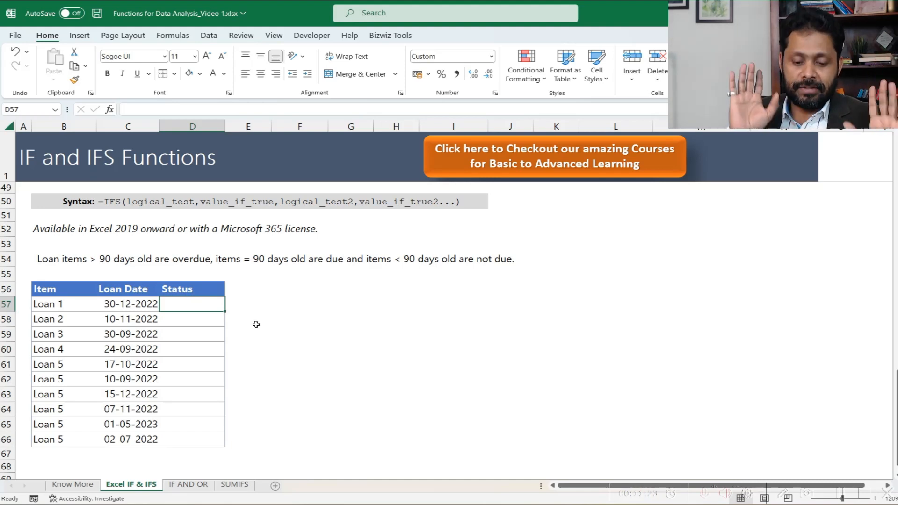
text(=IFS)
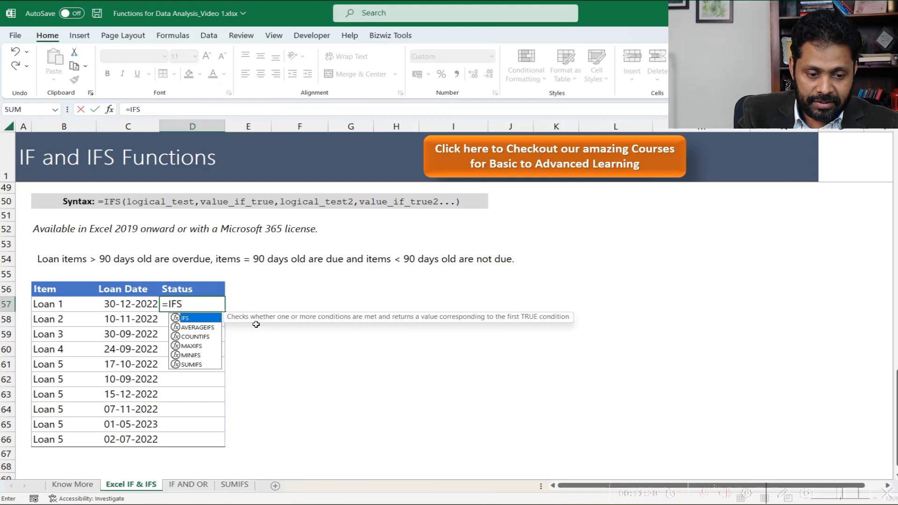
text(()
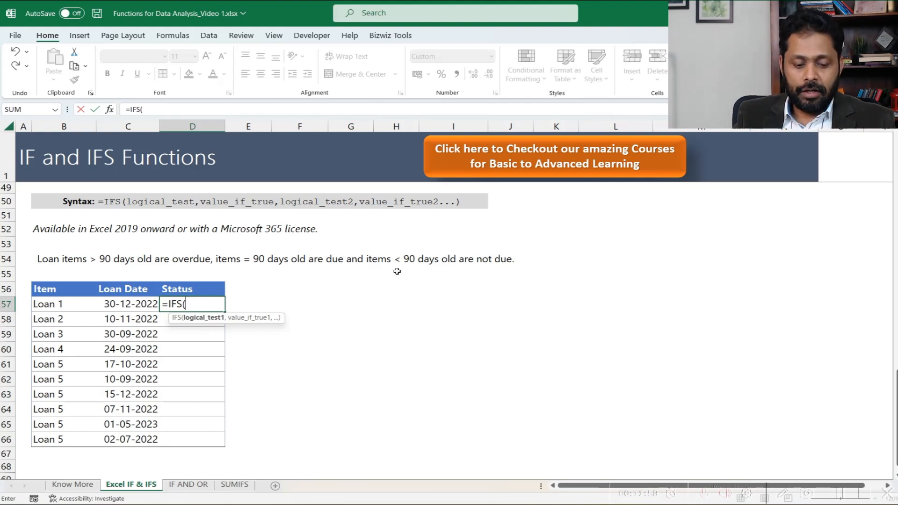
- Enter the first IFS condition, today()-C57>90, with "overdue" as its true value
text(to)
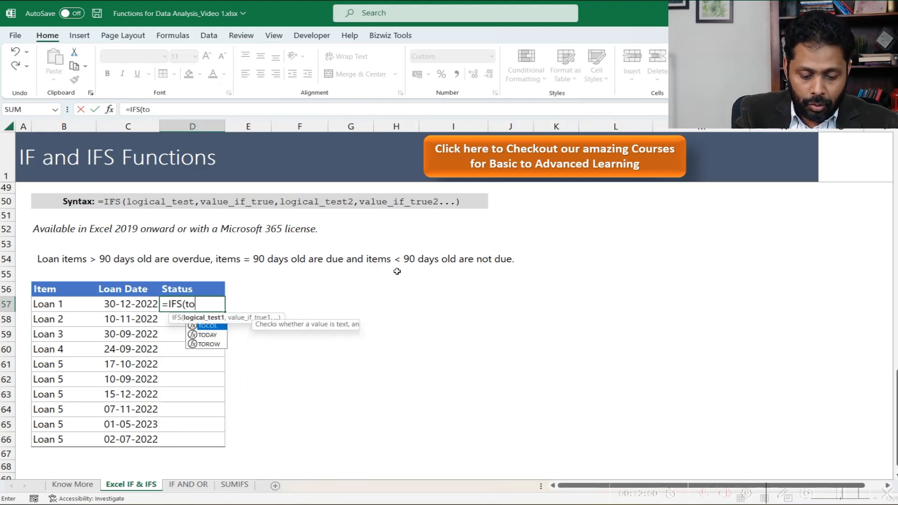
text(day())
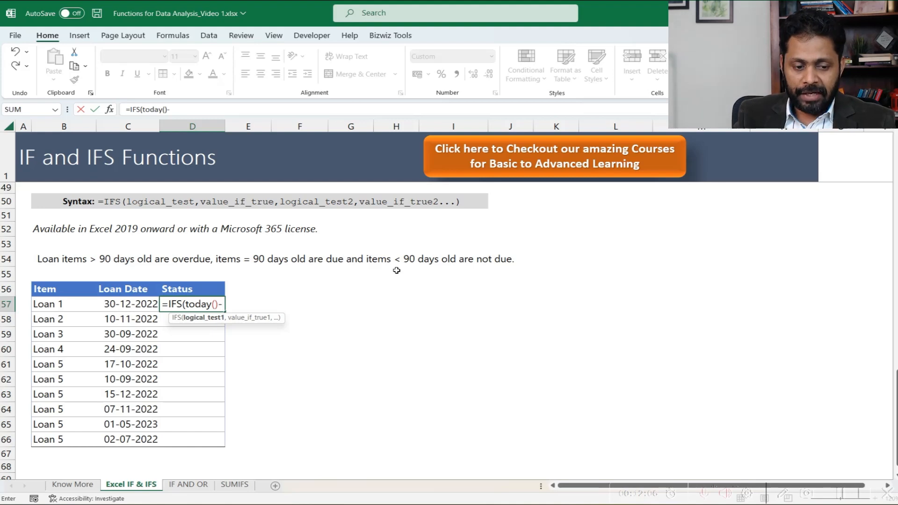
text(-)
click(153, 303)
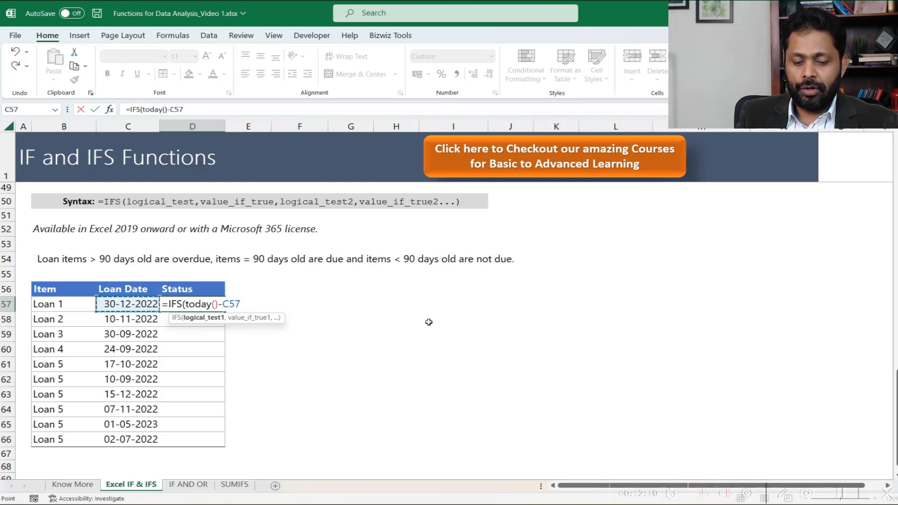
text(>90)
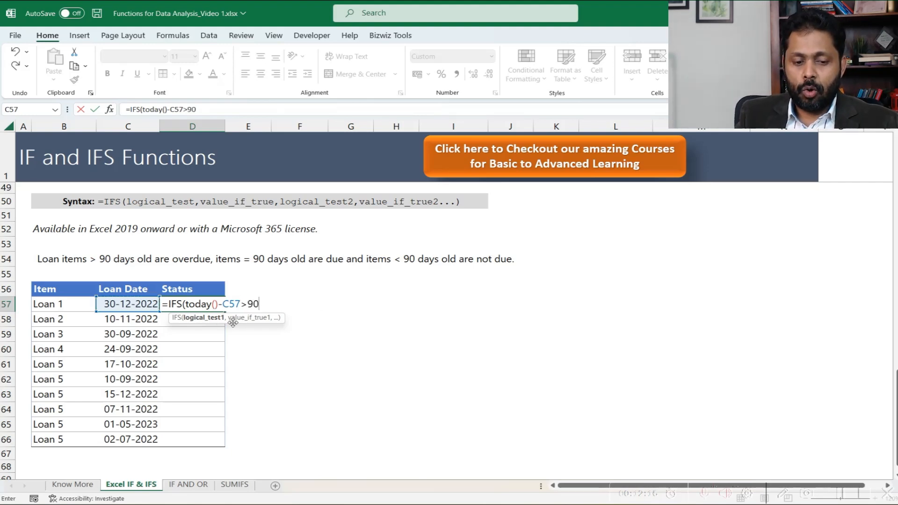
text(,)
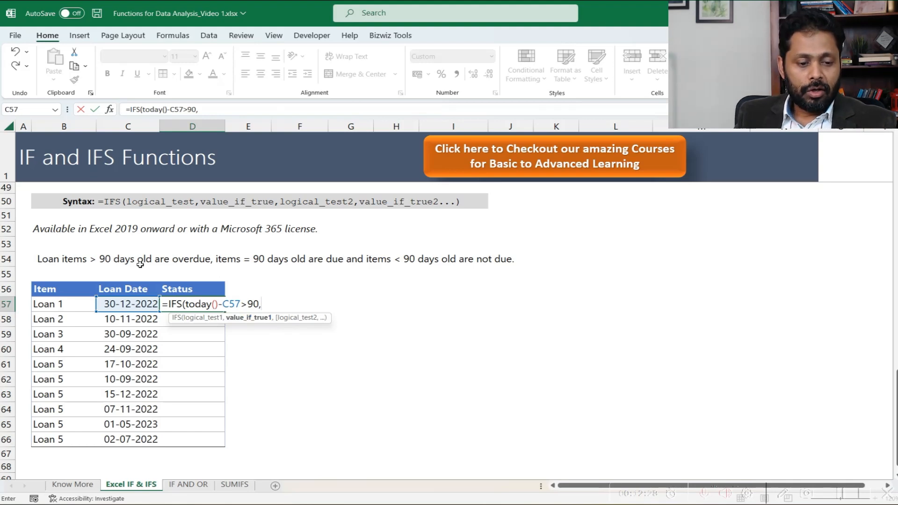
text("overdue")
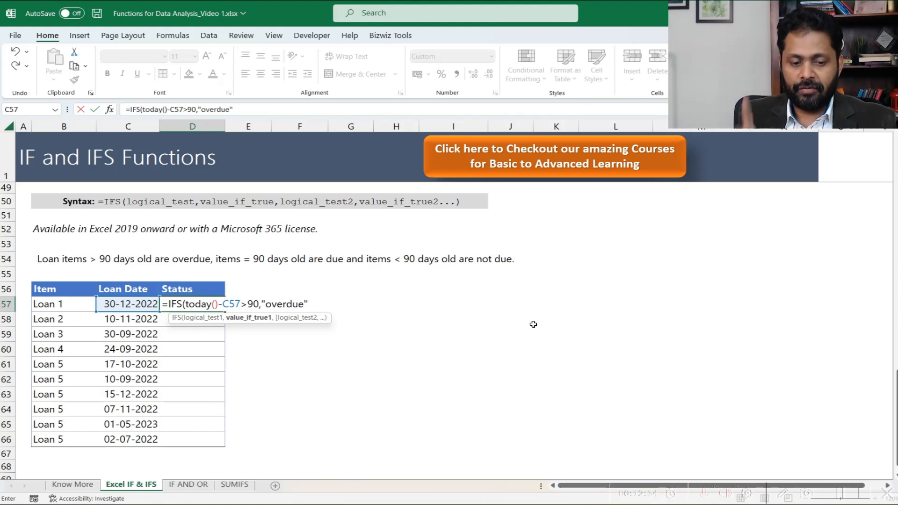
text(,)
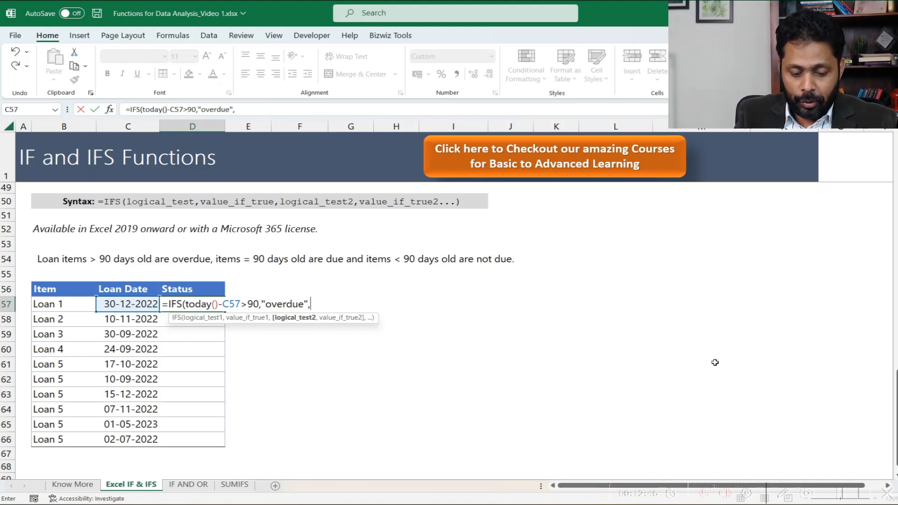
- Add the second IFS condition, today()-C57=90, with "due" as its true value
text(today)
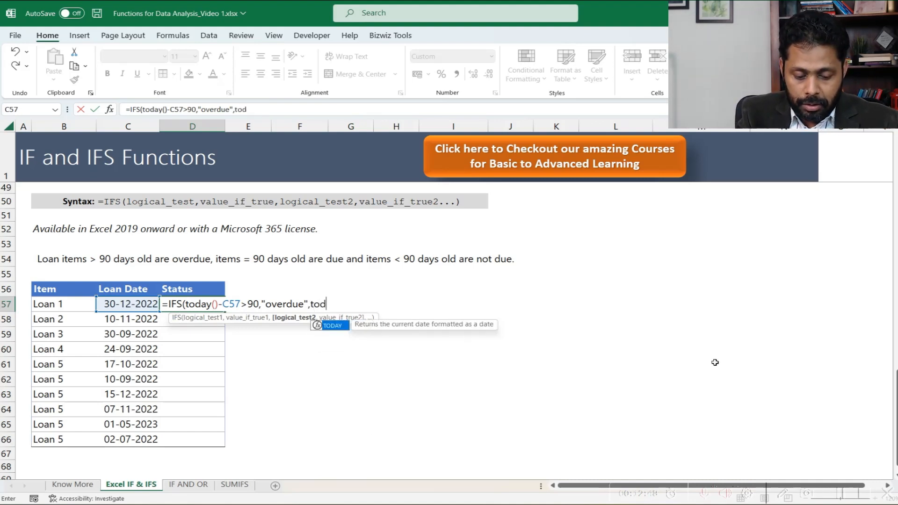
text(()
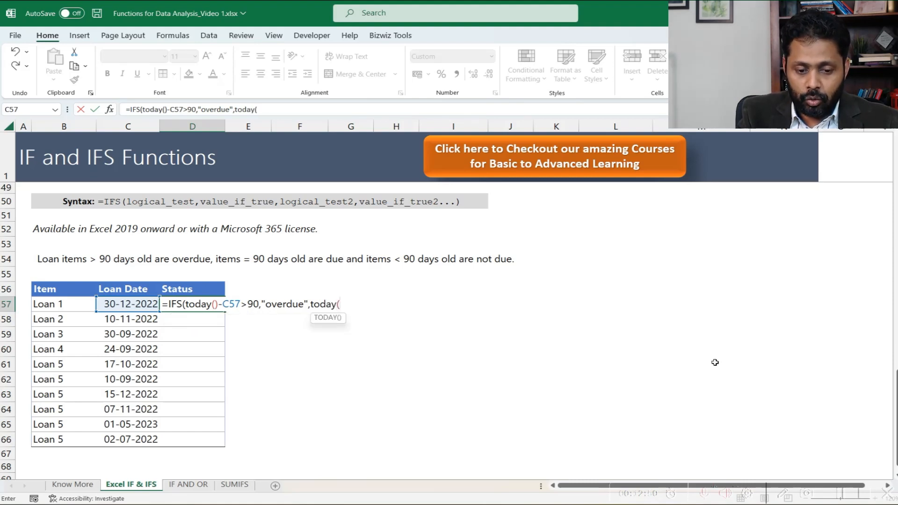
text()-)
click(120, 305)
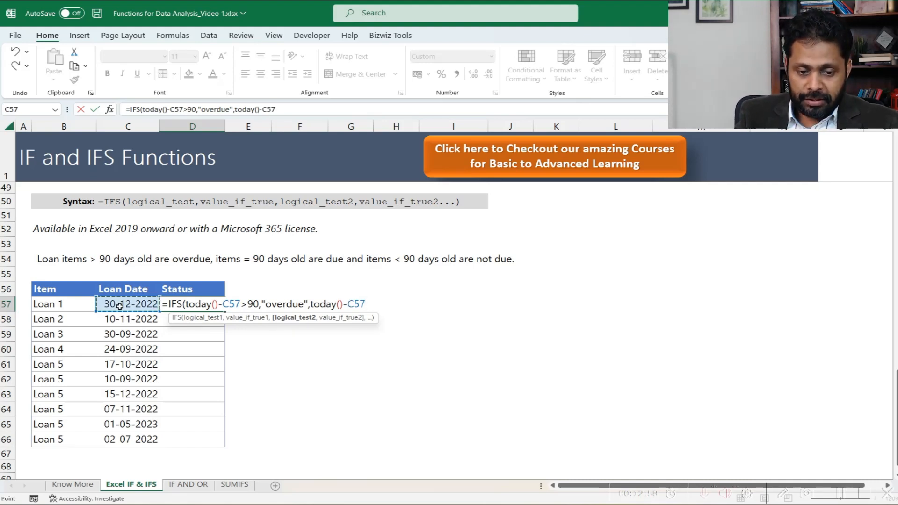
text(=90)
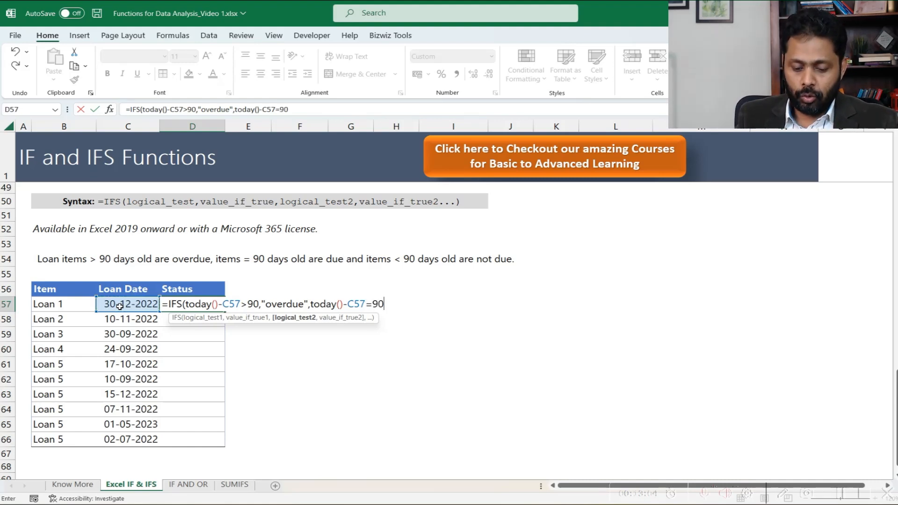
text(,)
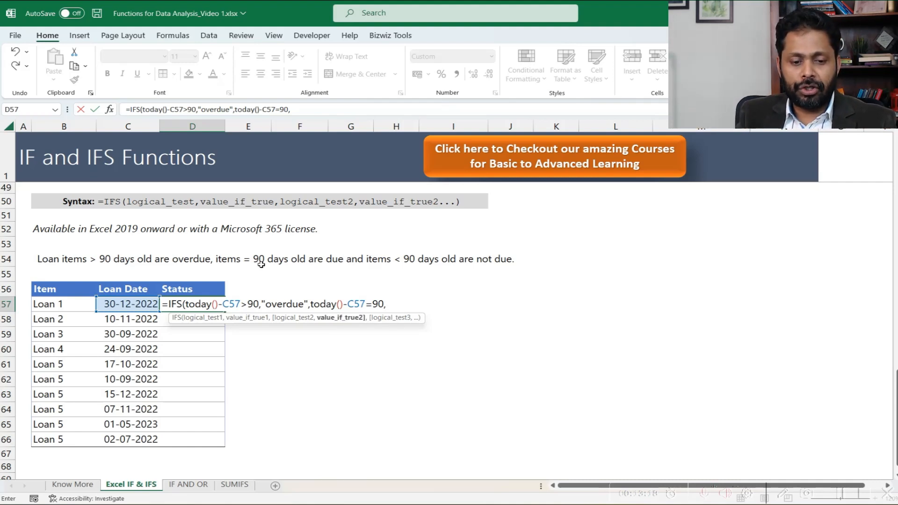
text("due")
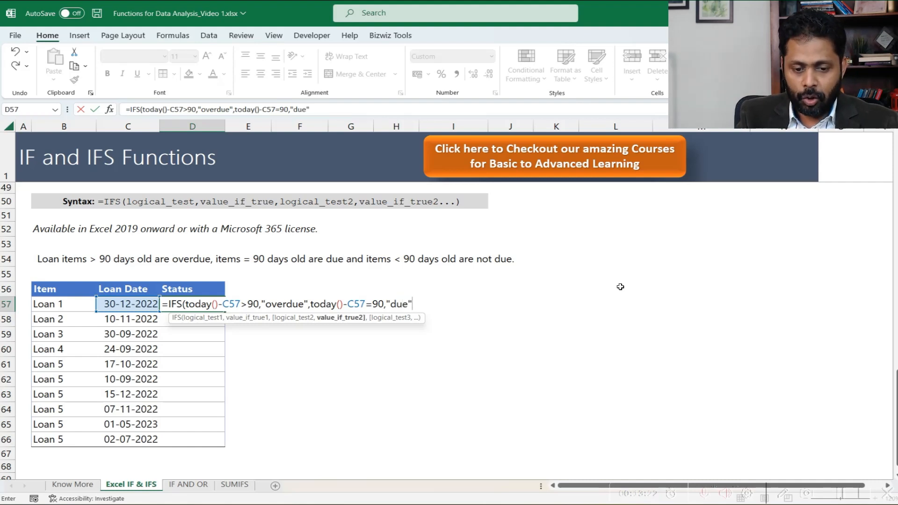
text(,)
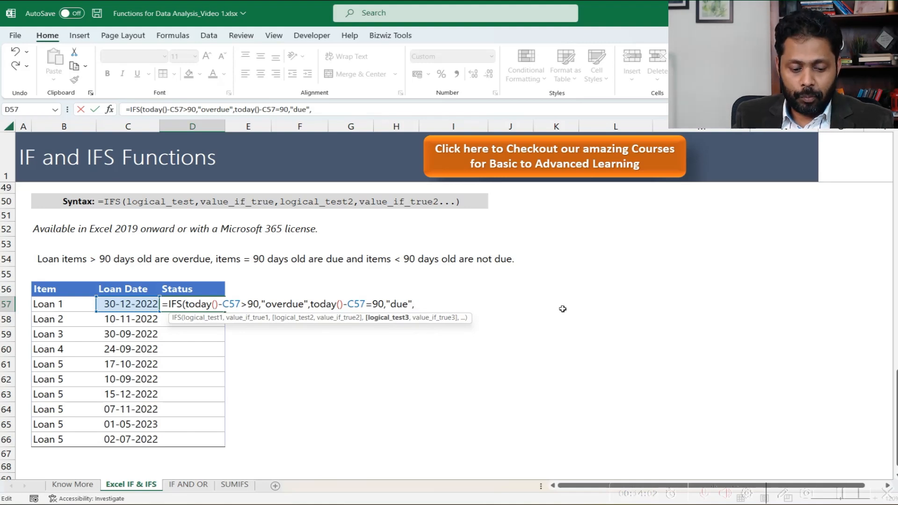
- Finish the D57 IFS formula with a third condition, today()-C57<90, with "notdue" as its true value
text(today()
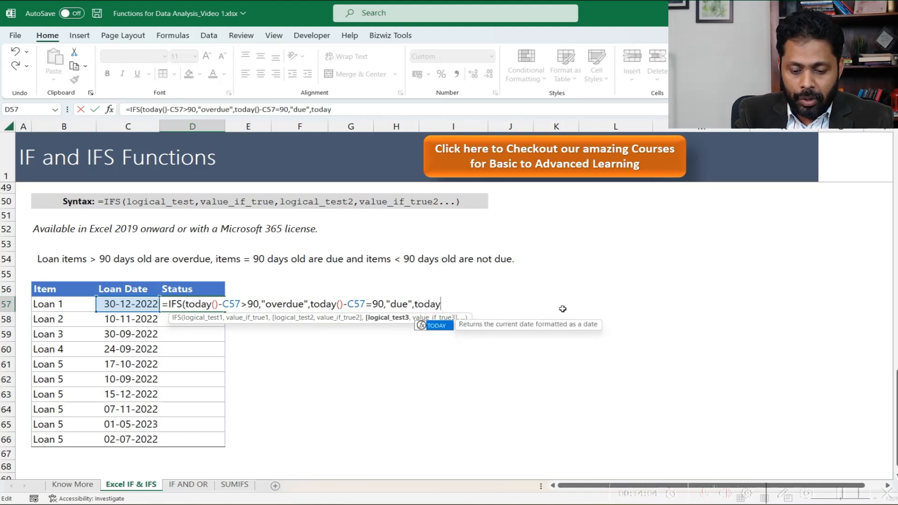
text())
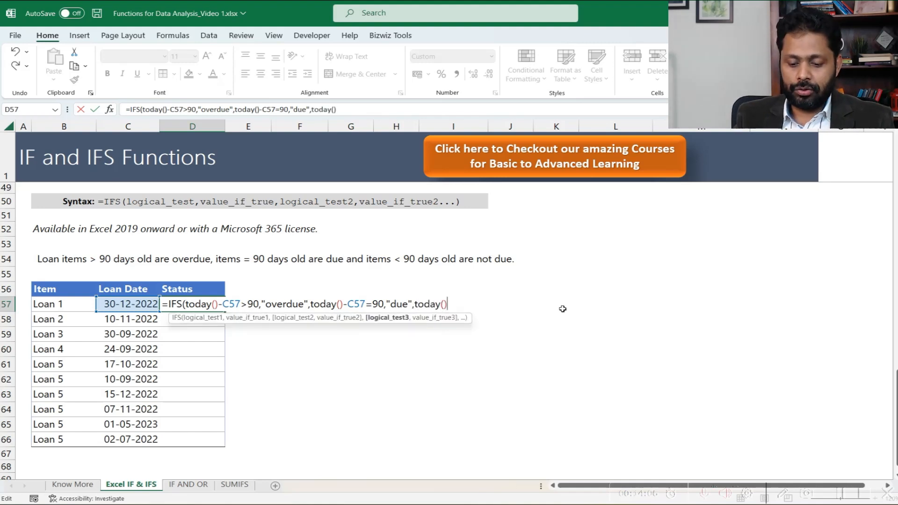
text(-)
click(130, 303)
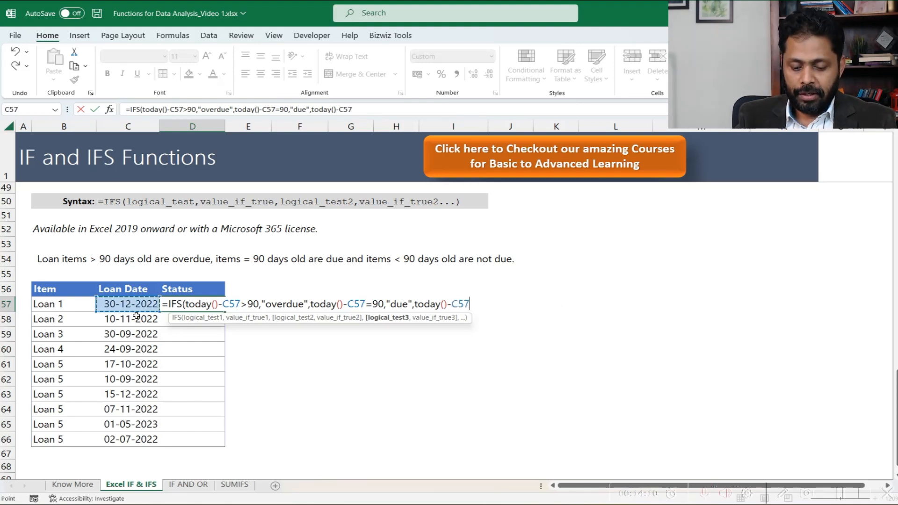
text(<90)
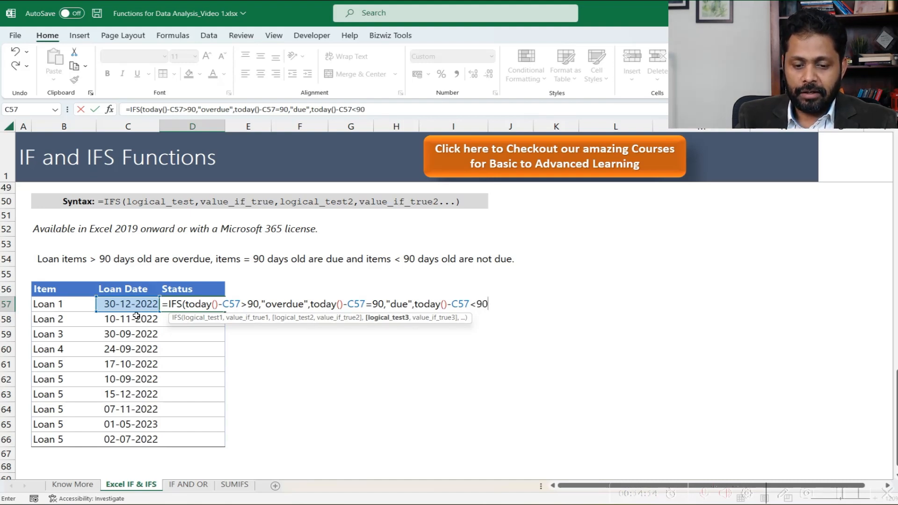
text(,)
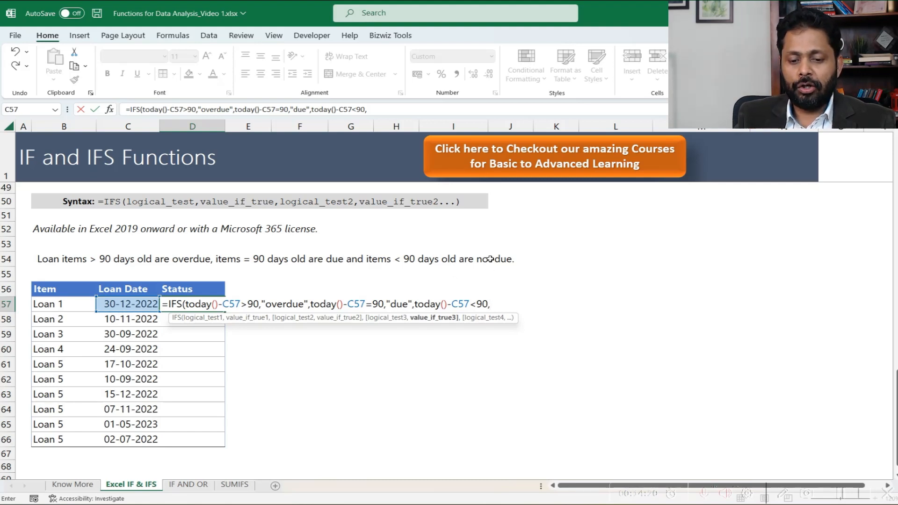
text("not)
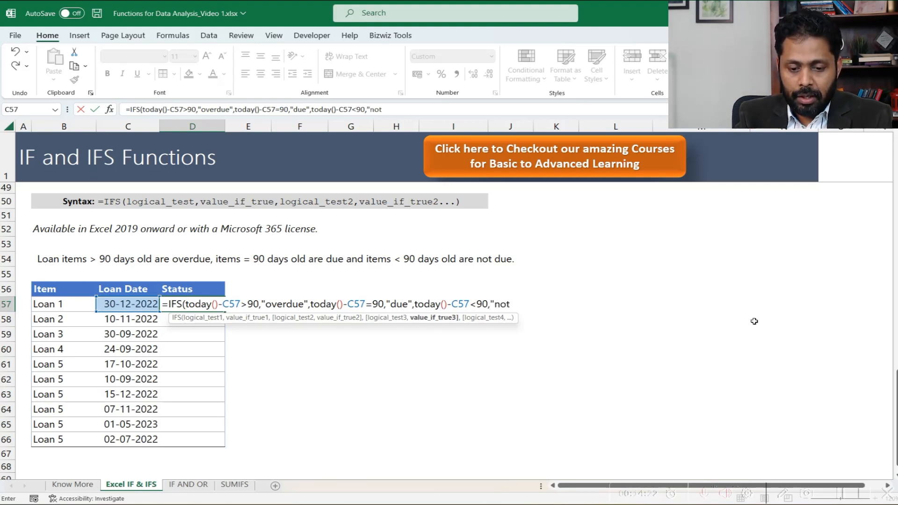
text(due")
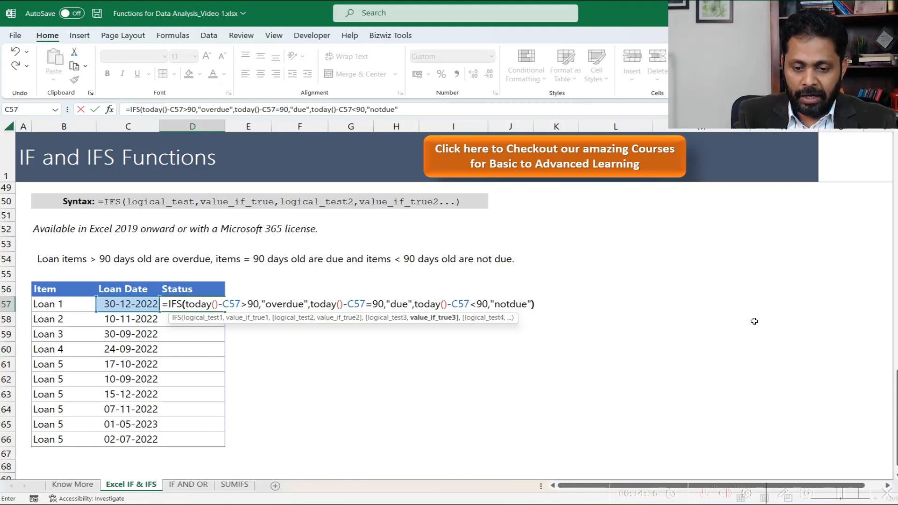
text())
key(Return)
- Copy the IFS formula from D57 down the Status column through D66
key(Up)
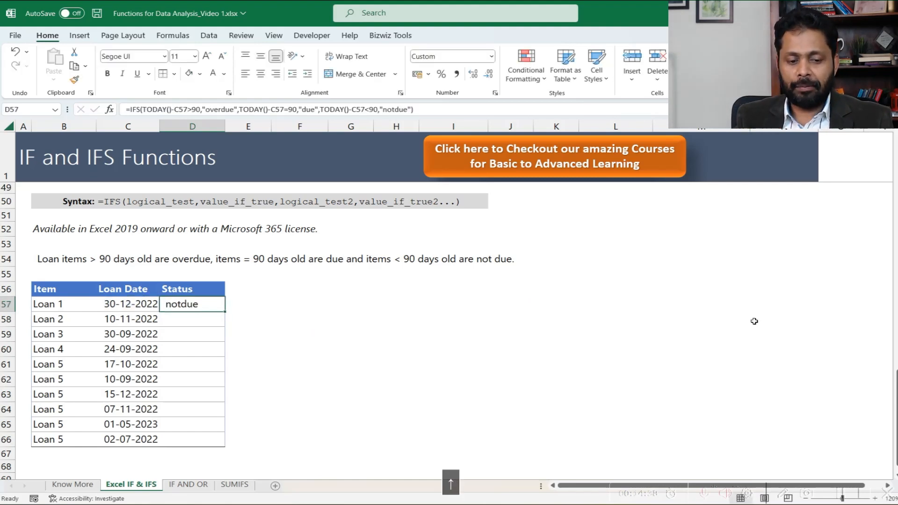
key(ctrl+c)
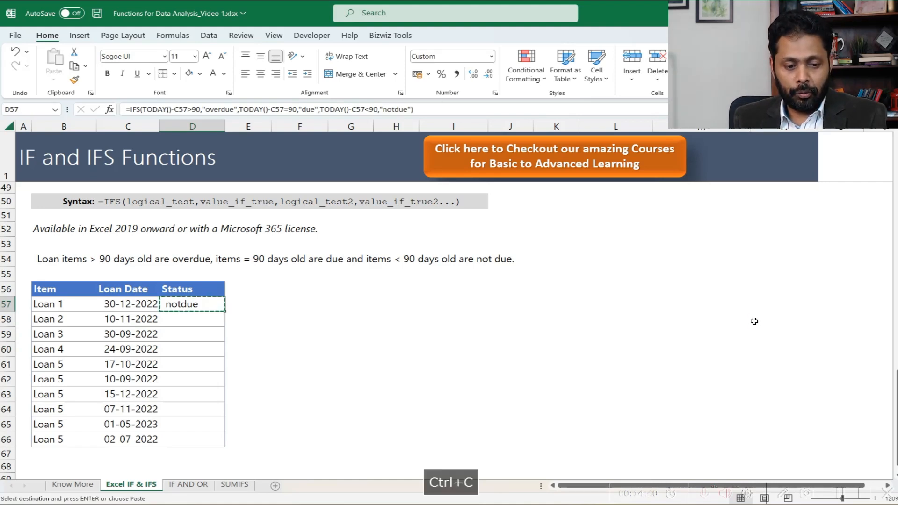
key(shift+Down)
key(shift+Down)
key(shift+Down)
key(shift+Down)
key(shift+Down)
key(shift+Down)
key(shift+Down)
key(shift+Down)
key(shift+Down)
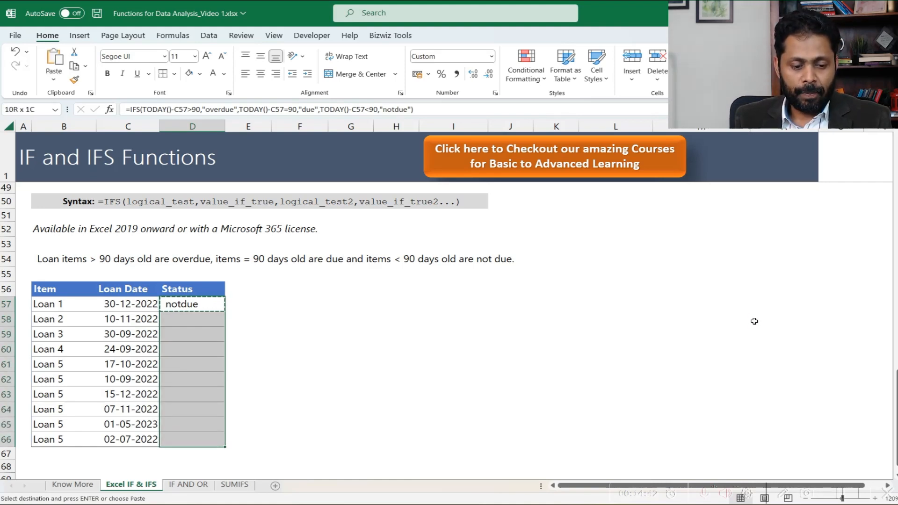
key(Return)
- Check the IFS status in D61 against the loan age for the same loan date in E36 of the nested IF table
key(Down)
key(Down)
key(Down)
key(Down)
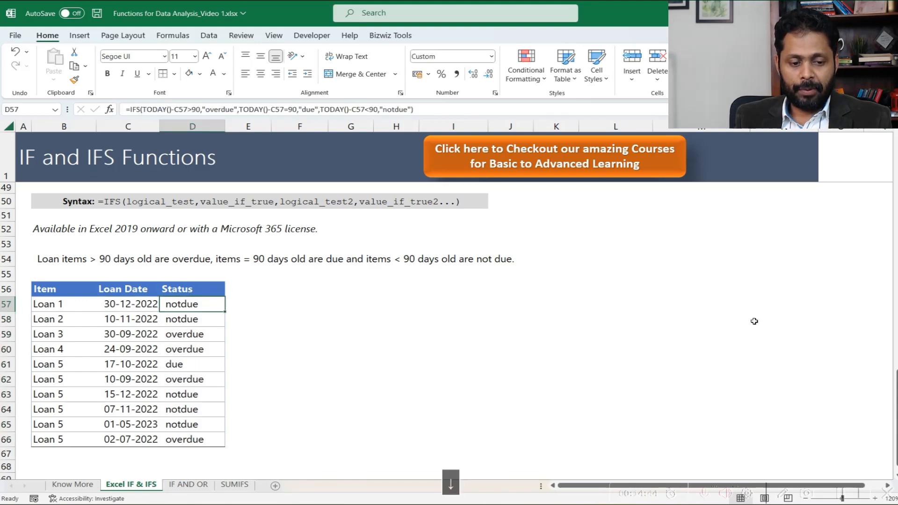
key(Left)
key(Right)
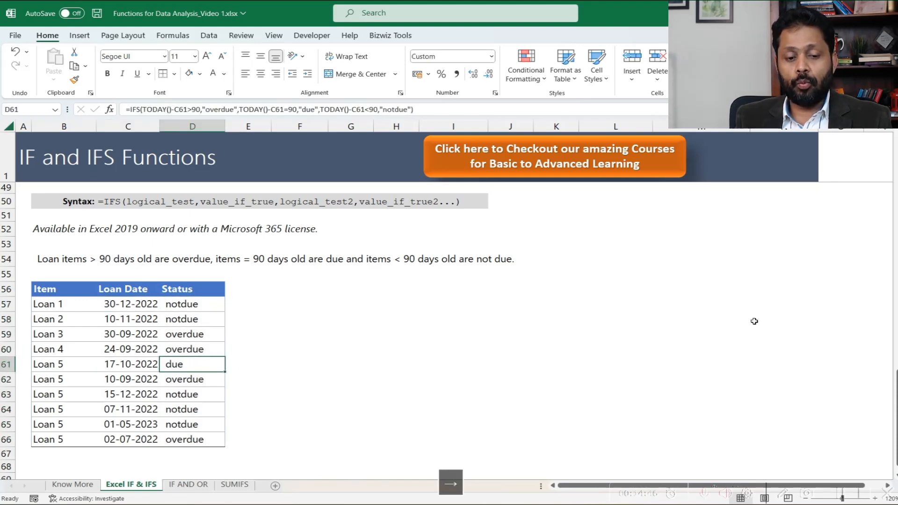
scroll(289, 391, up, 6)
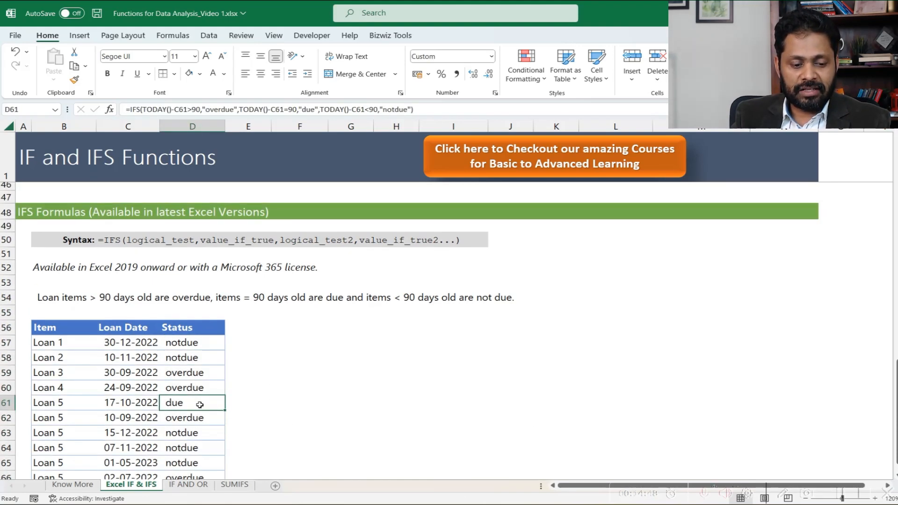
click(147, 276)
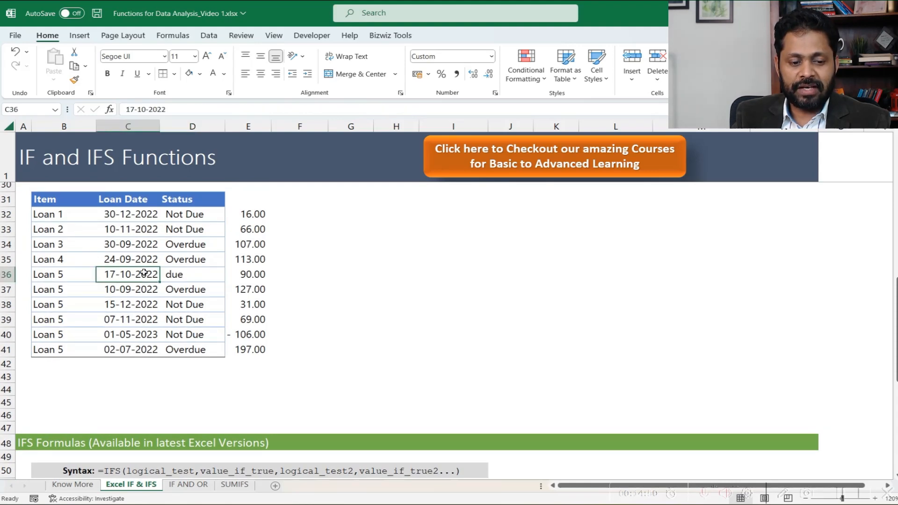
click(244, 274)
scroll(238, 278, down, 1)
scroll(240, 280, down, 7)
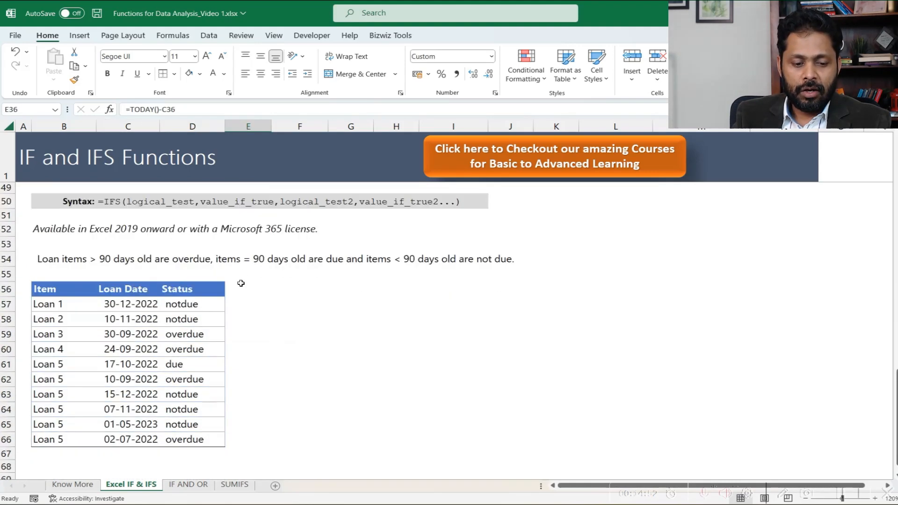
click(190, 330)
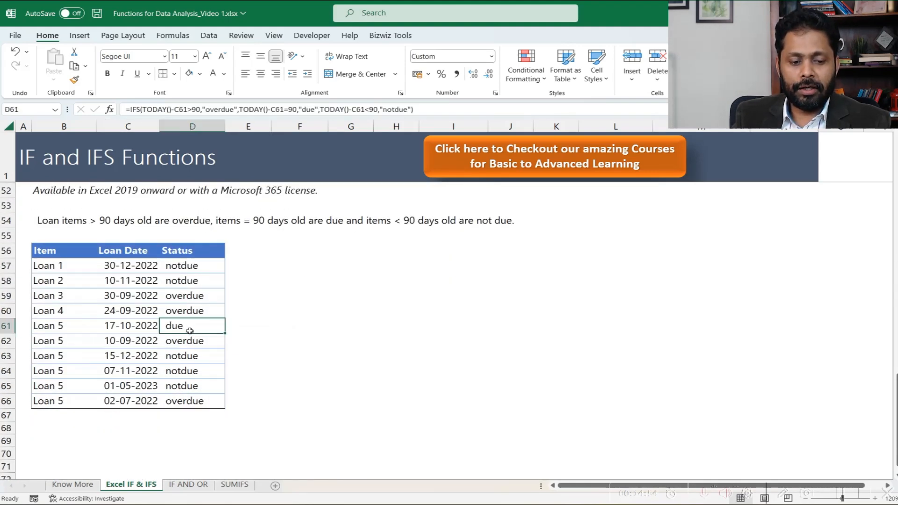
click(195, 268)
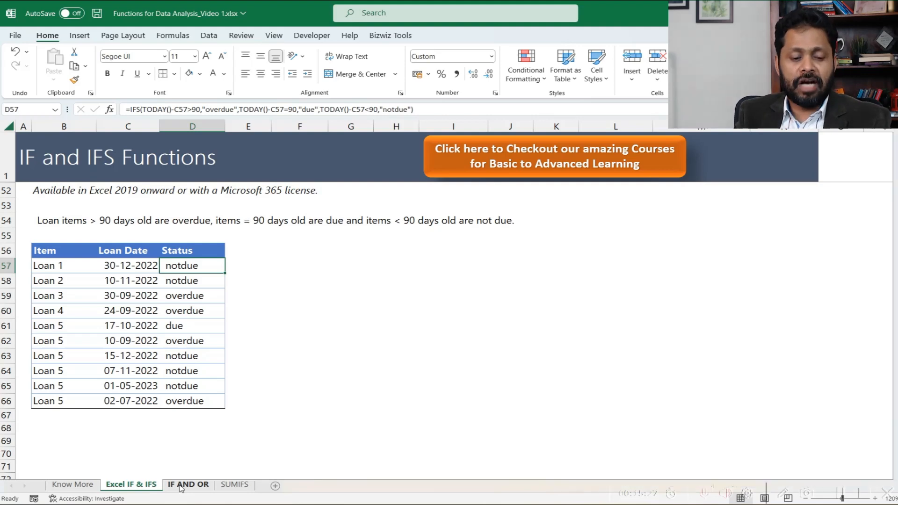
- Switch to the IF AND OR sheet and examine the Name, Prev Qtr and Sales columns of the IF AND Formula table
click(181, 486)
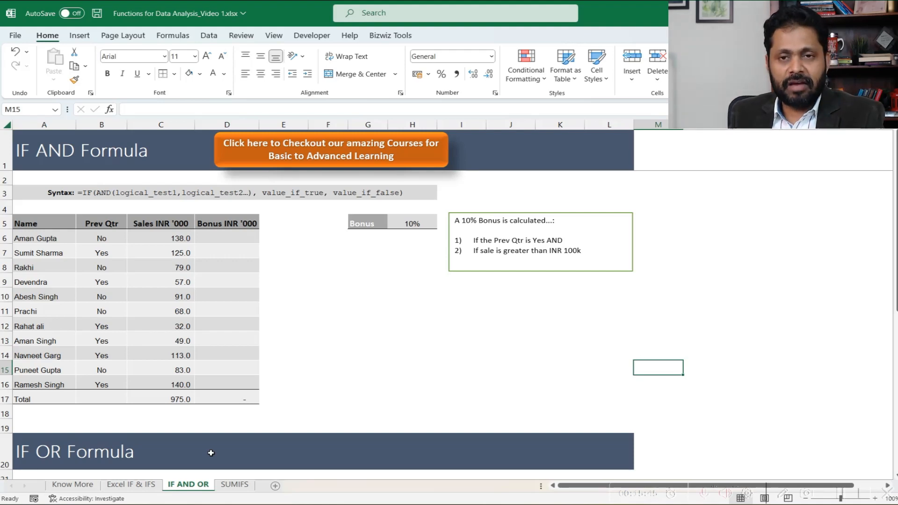
click(147, 488)
click(186, 488)
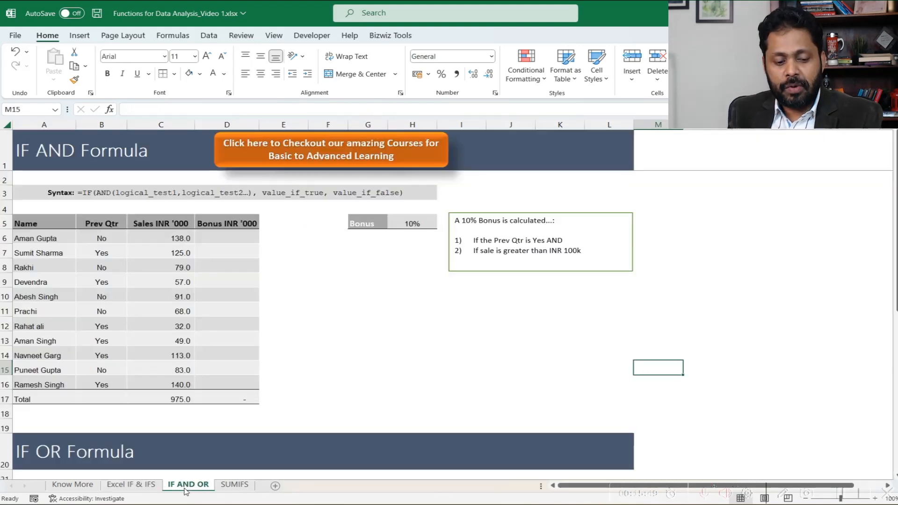
click(44, 223)
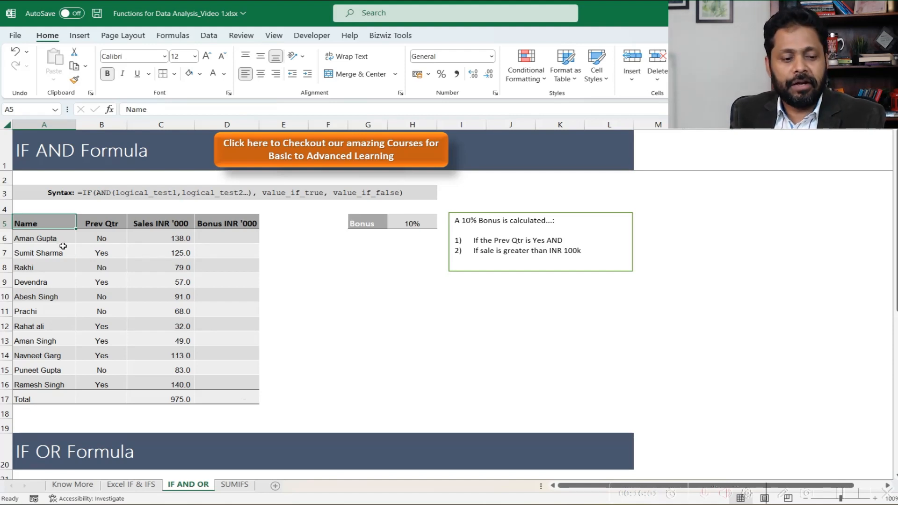
drag(42, 223, 27, 384)
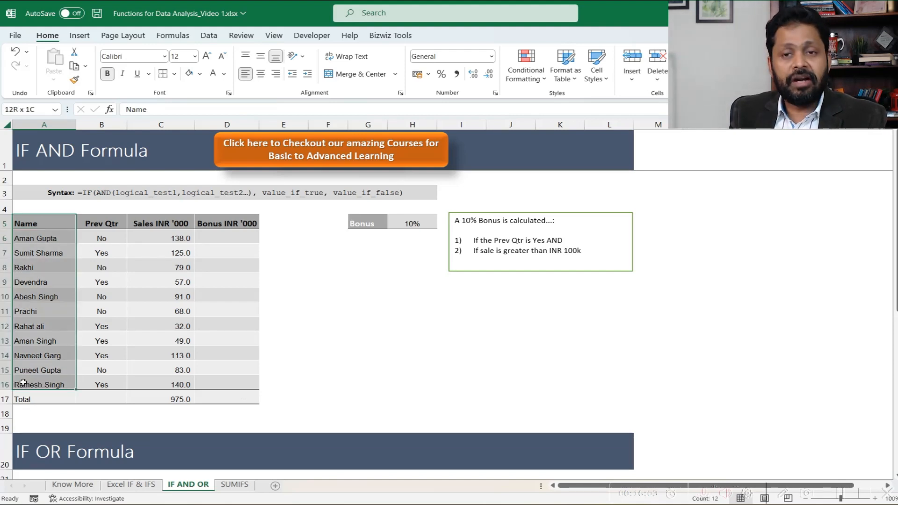
click(103, 223)
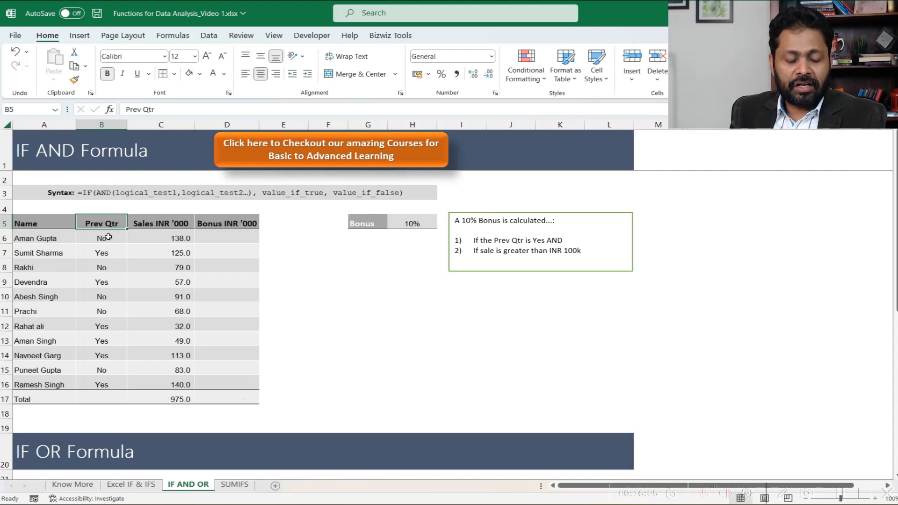
drag(108, 237, 101, 379)
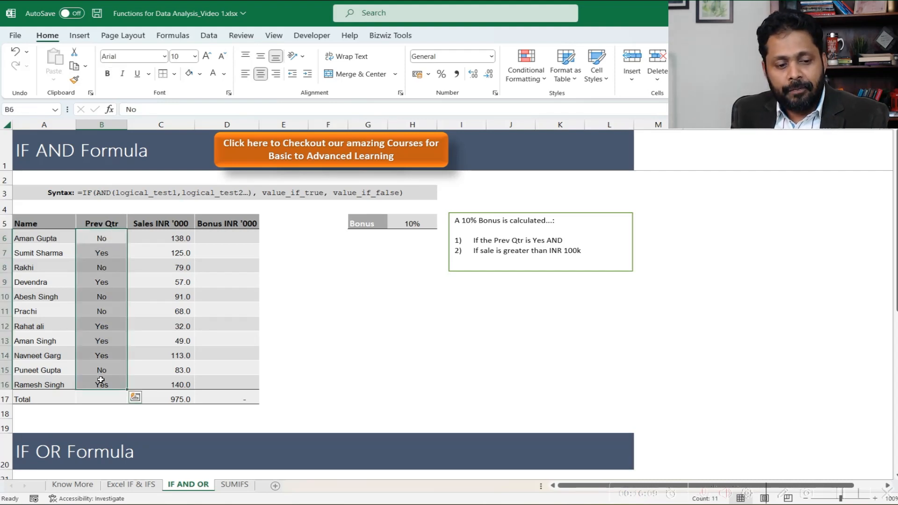
click(158, 226)
drag(159, 236, 163, 382)
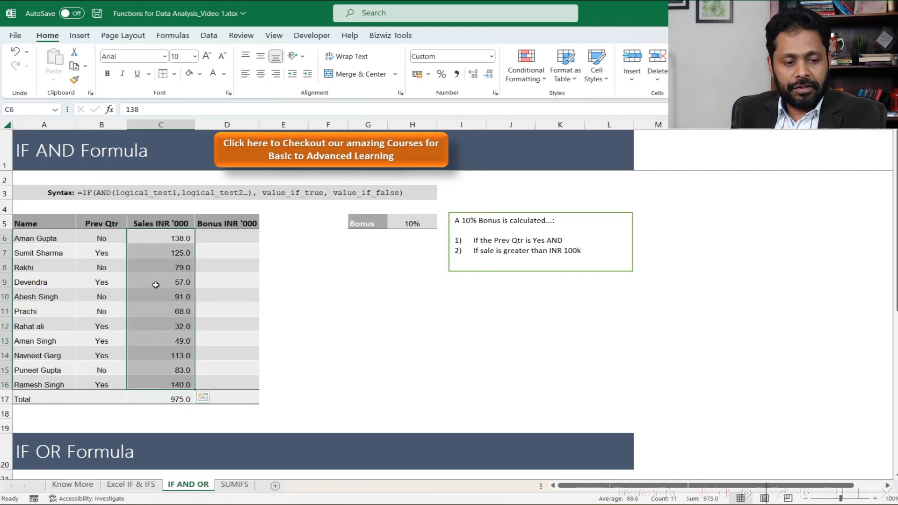
drag(119, 229, 106, 385)
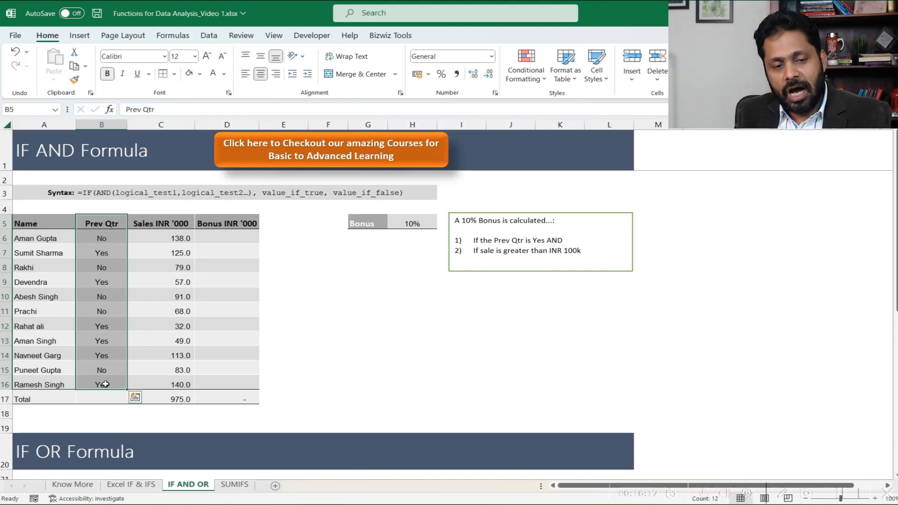
click(178, 218)
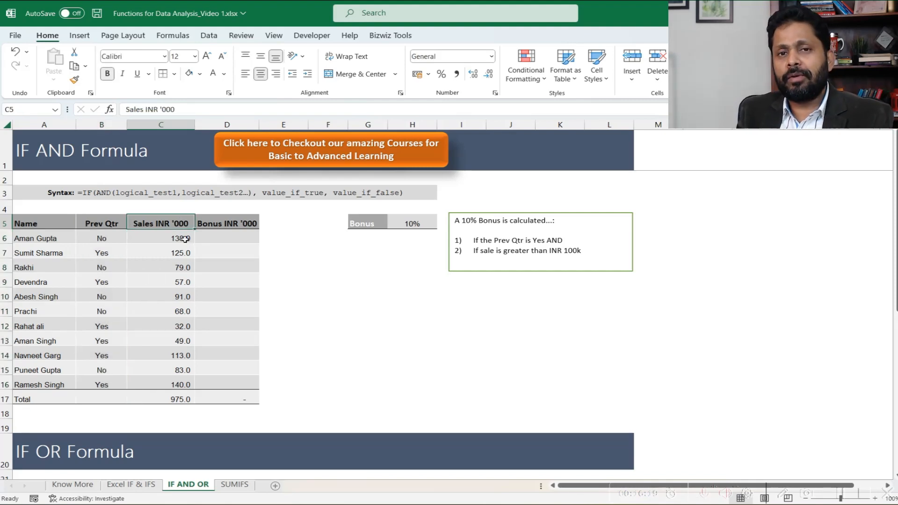
click(178, 266)
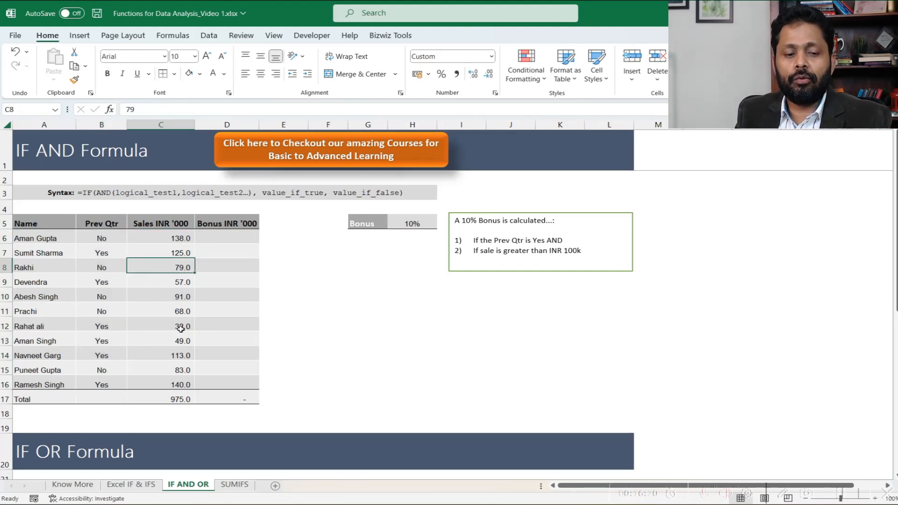
- Review the bonus rate in H5 and the two AND conditions in the note against the Prev Qtr and Sales entries
click(224, 239)
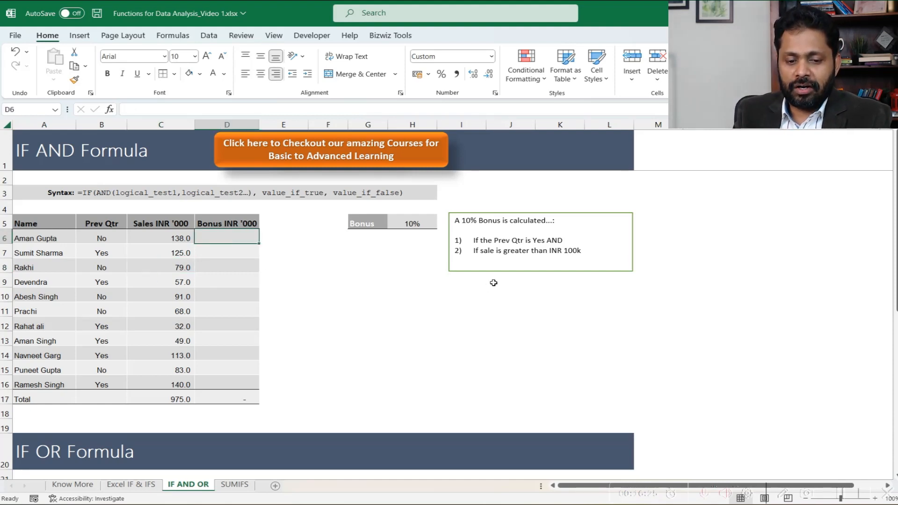
click(428, 227)
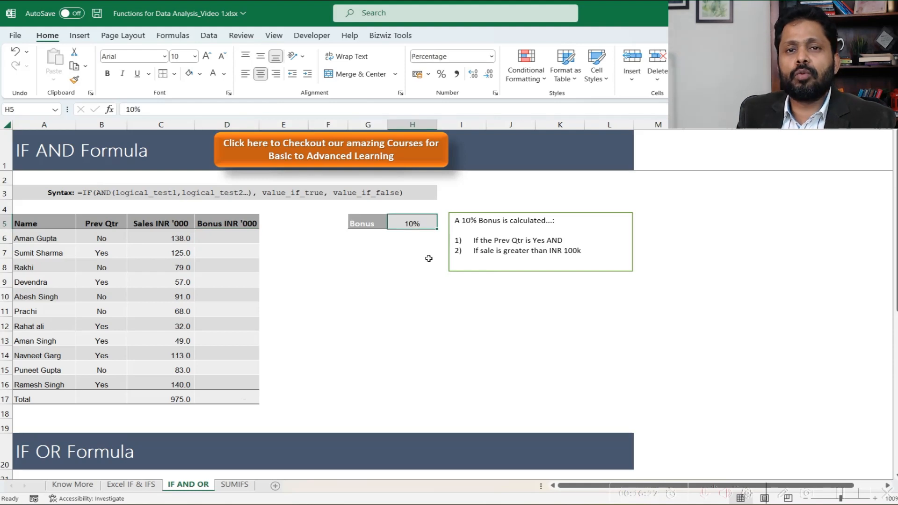
click(483, 270)
click(491, 292)
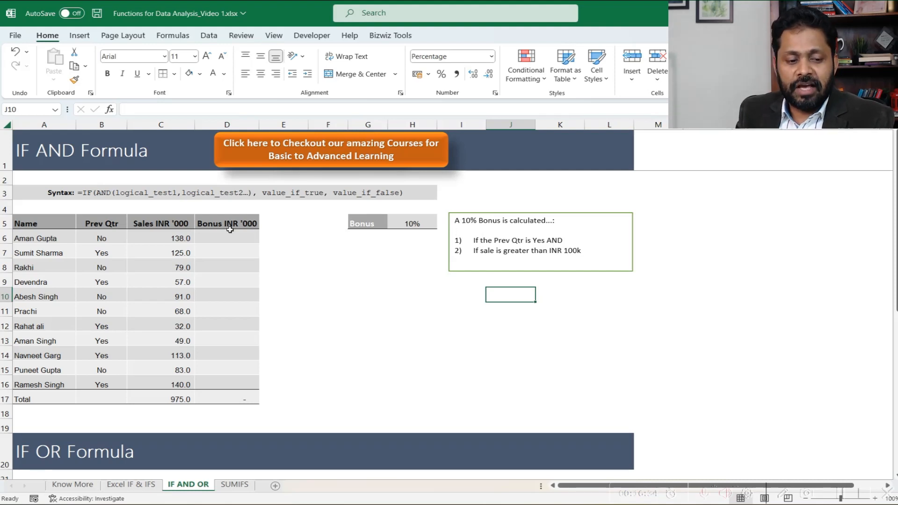
drag(117, 234, 114, 355)
click(113, 253)
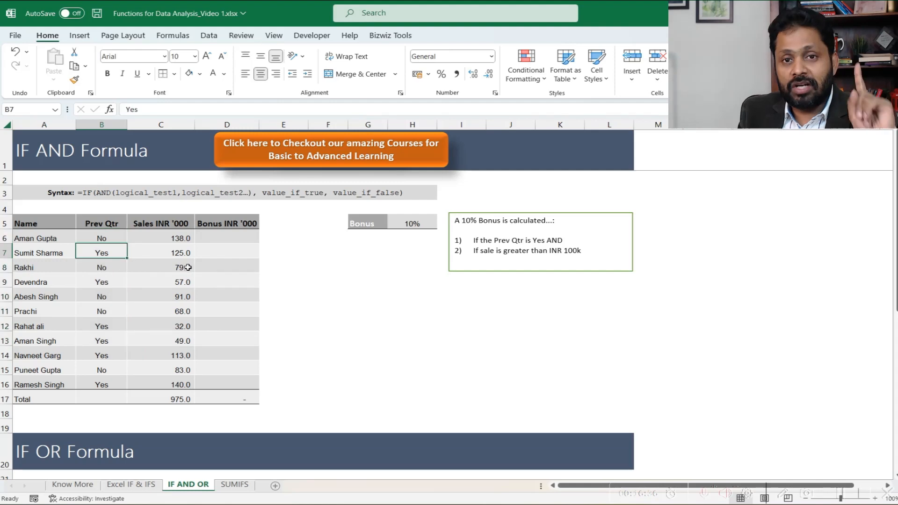
drag(546, 240, 563, 241)
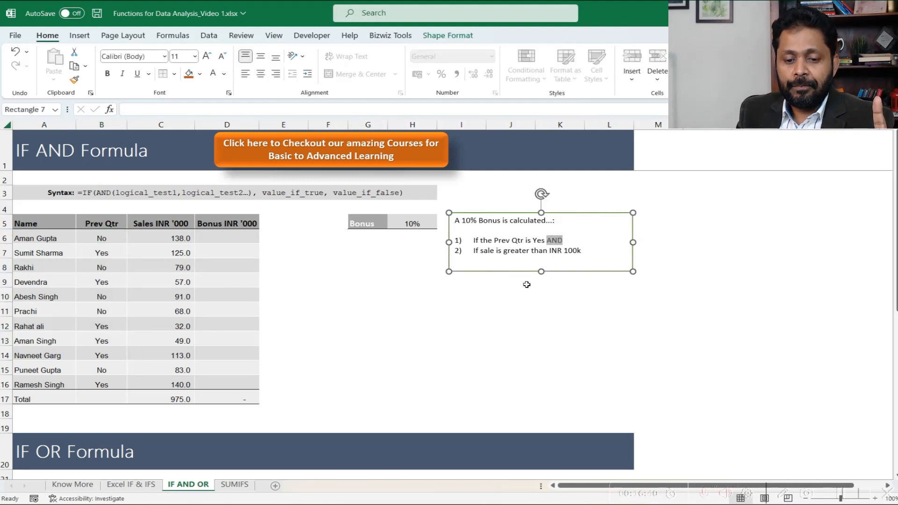
drag(160, 237, 168, 379)
click(114, 282)
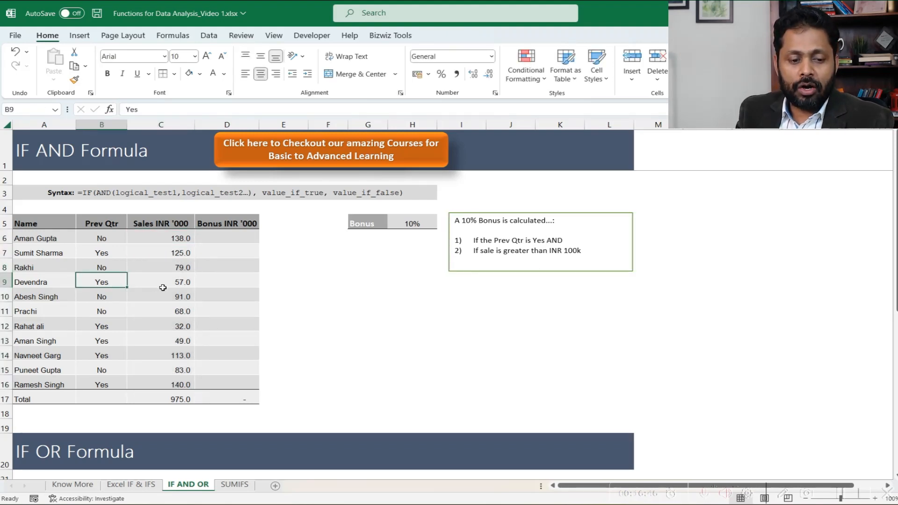
drag(120, 280, 164, 282)
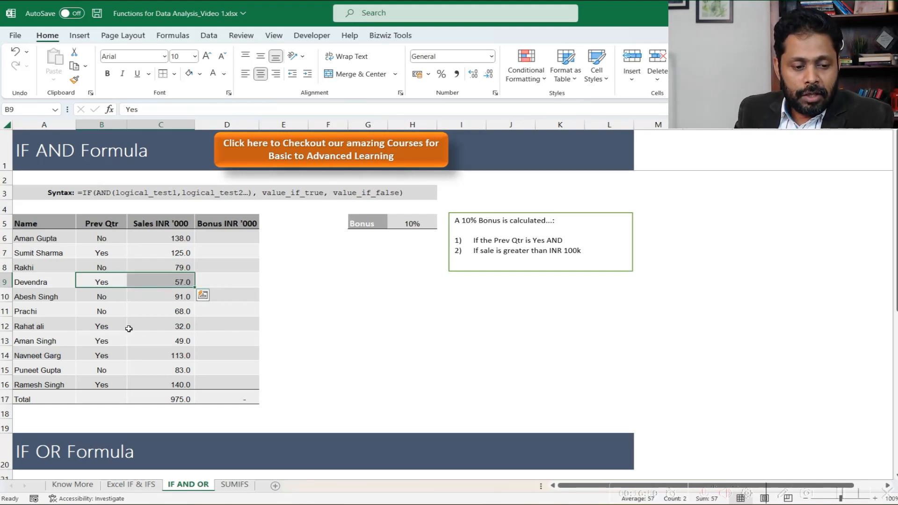
- Check the Prev Qtr and Sales entries in rows 12 and 14, and review the 90-day loan note on the Excel IF & IFS sheet
click(108, 326)
drag(117, 355, 161, 356)
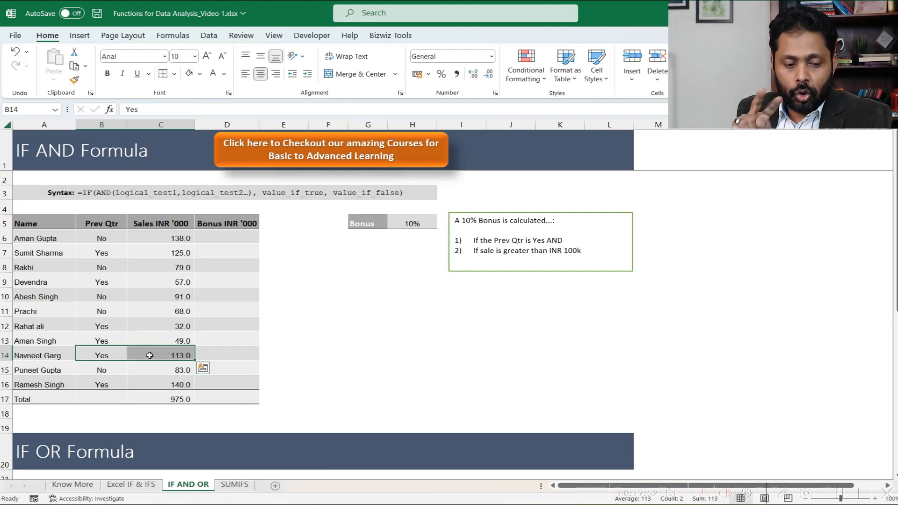
click(131, 484)
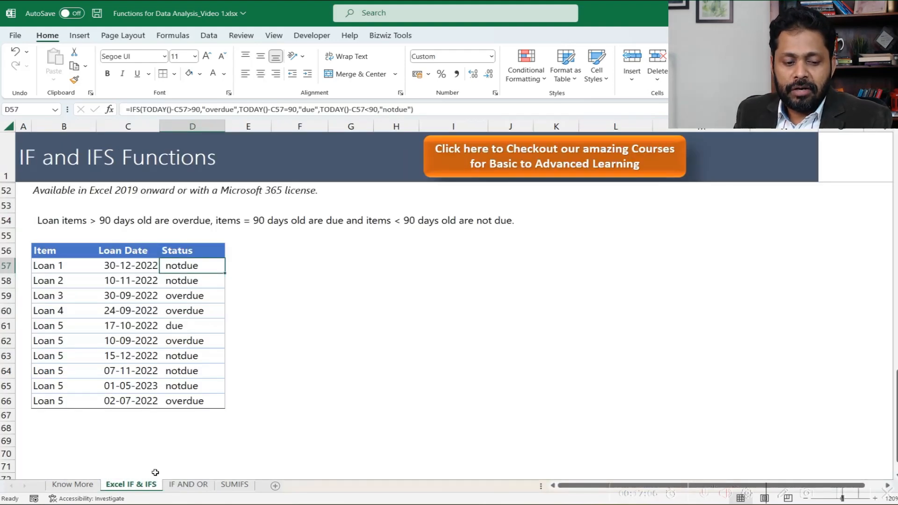
scroll(212, 400, up, 2)
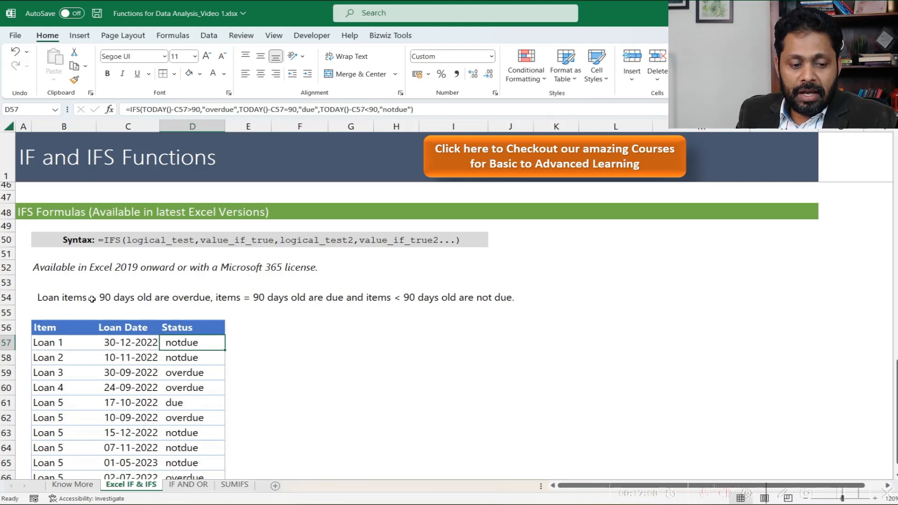
click(66, 300)
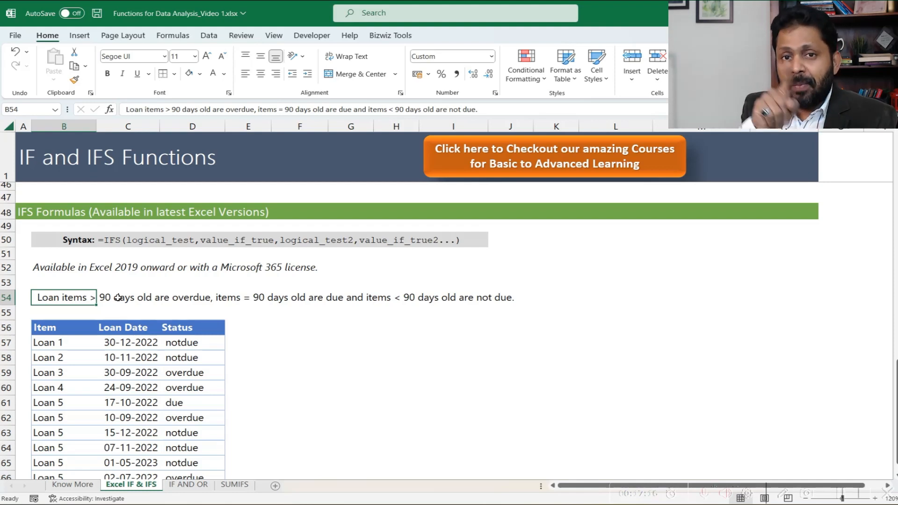
click(236, 301)
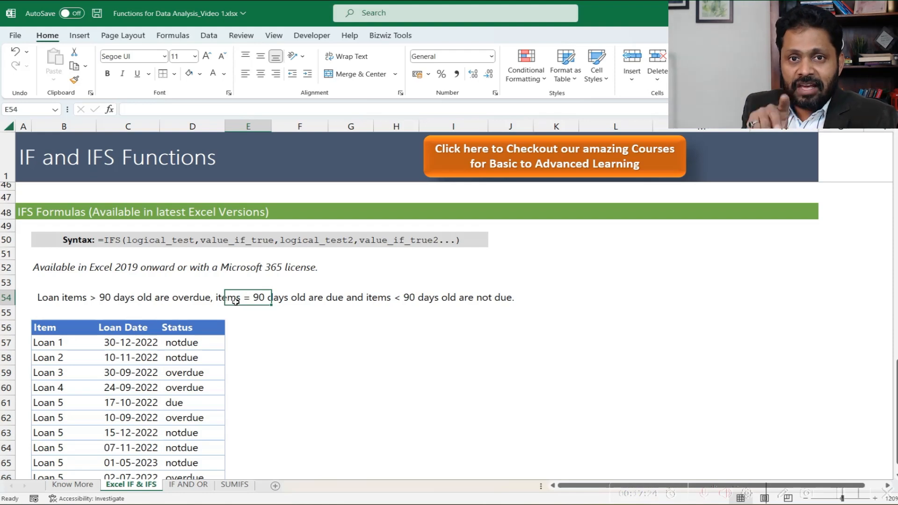
- Return to the IF AND OR sheet and examine B14 and C14 against both bonus conditions in the note
click(187, 484)
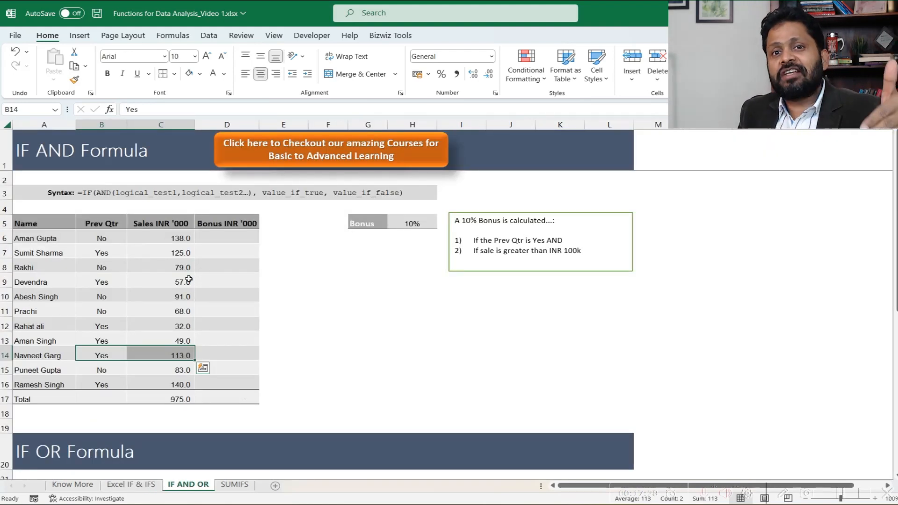
click(115, 355)
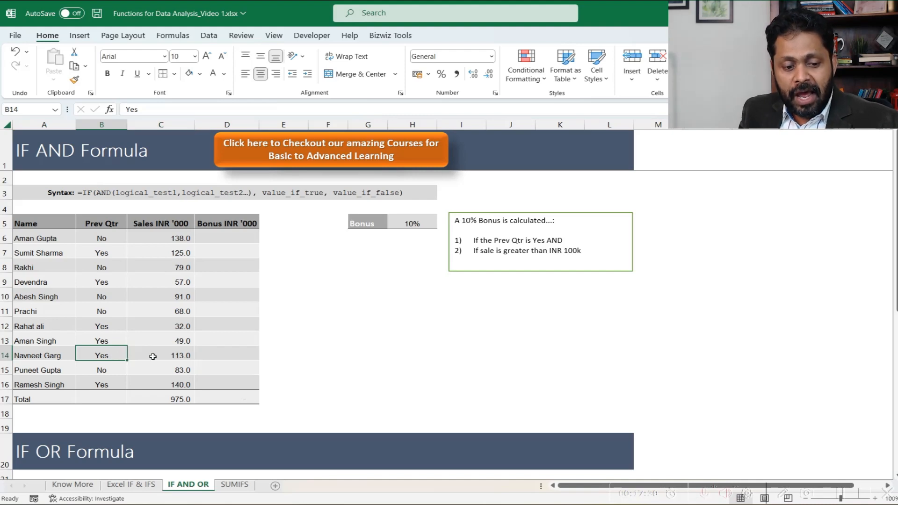
click(152, 356)
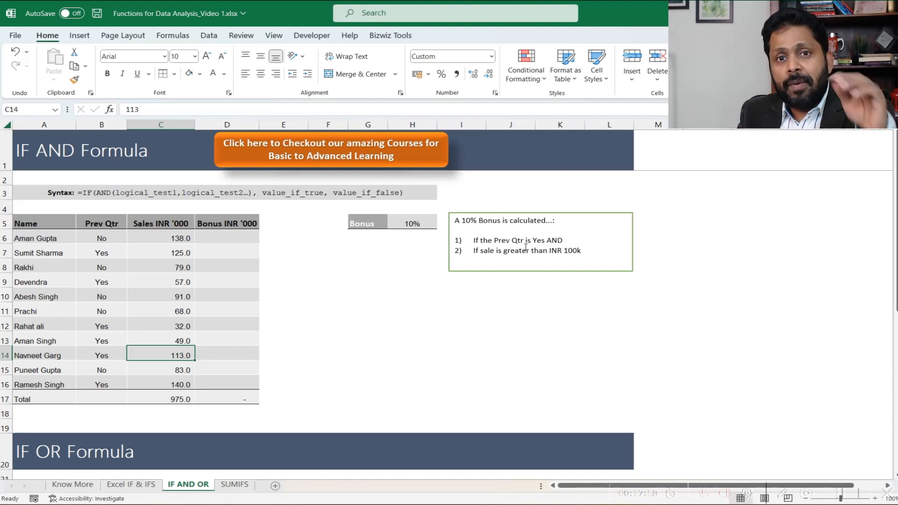
drag(117, 351, 138, 356)
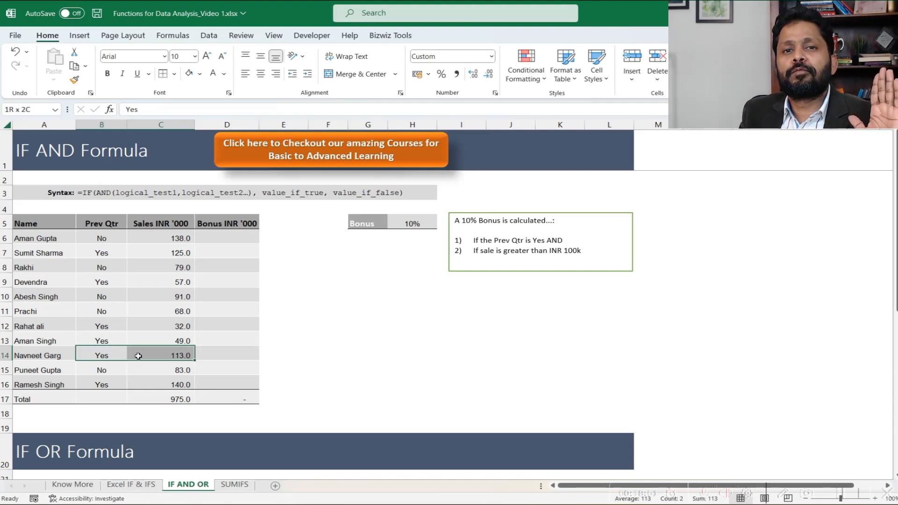
- Begin an IF formula in D6 of the Bonus column
click(217, 239)
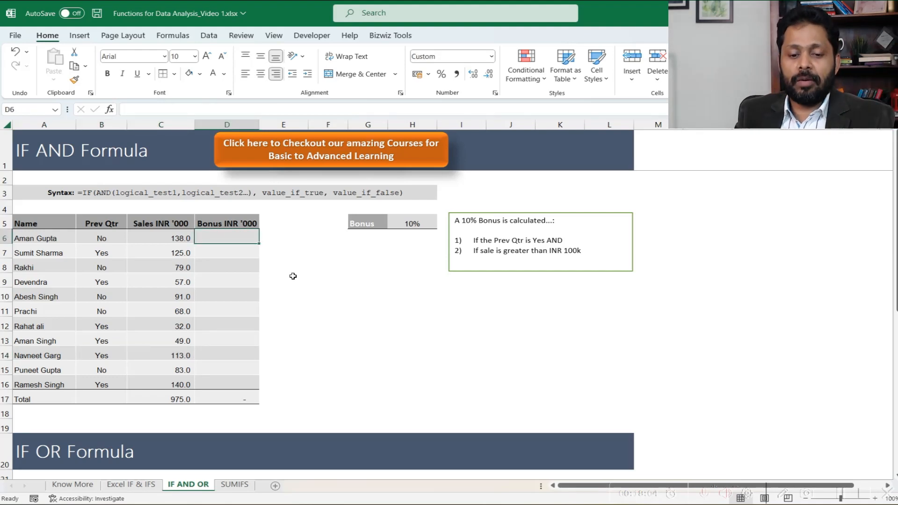
text(=IF)
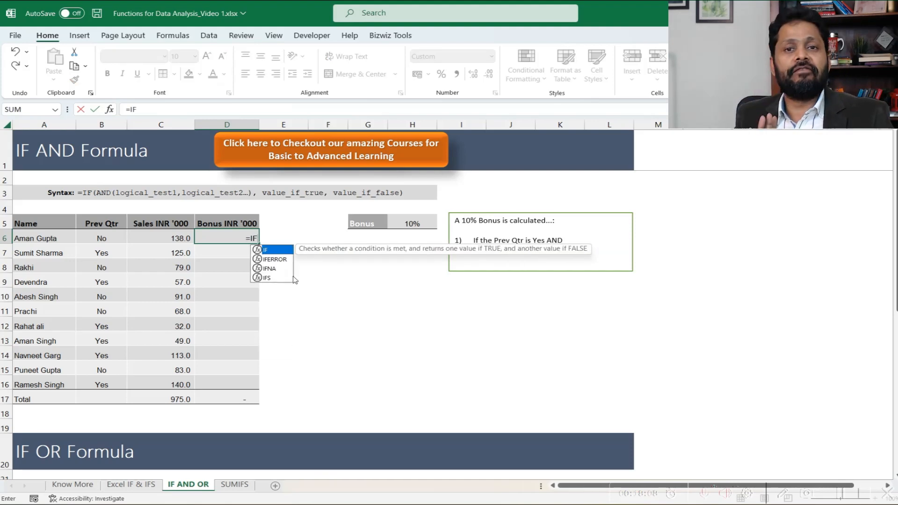
text(()
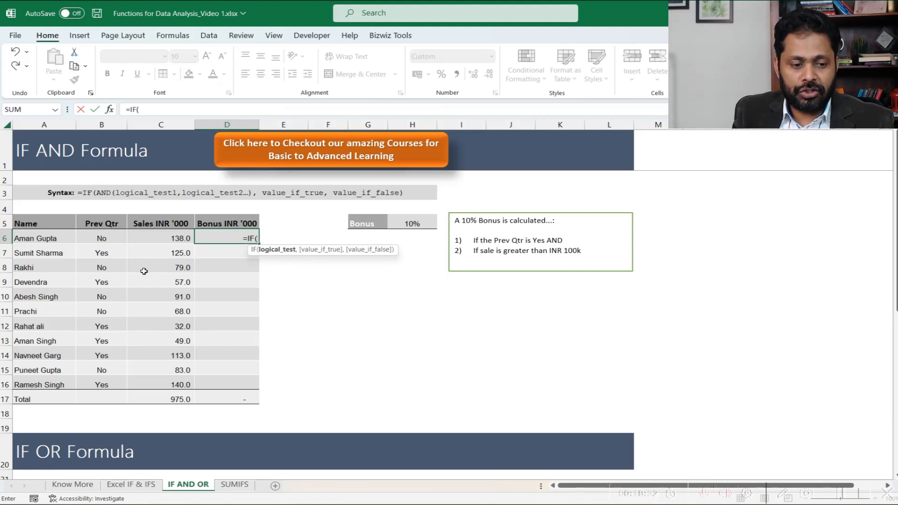
click(111, 236)
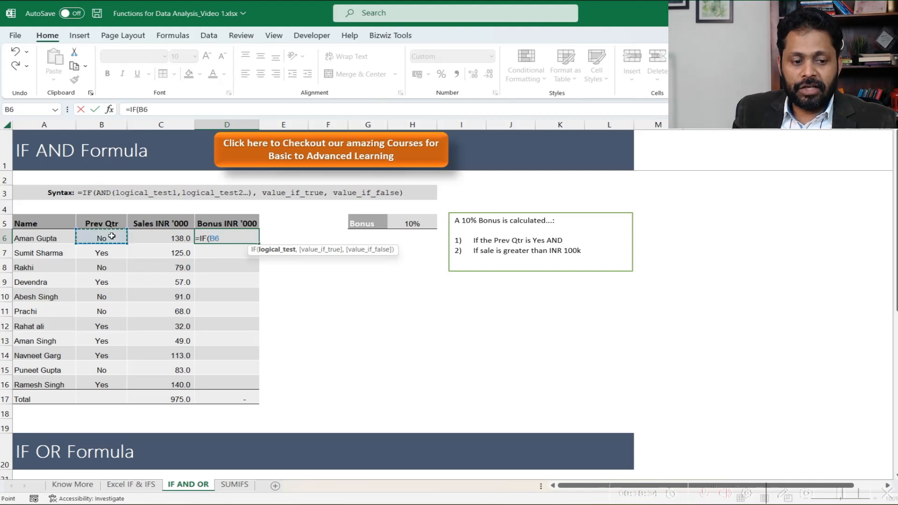
text(=)
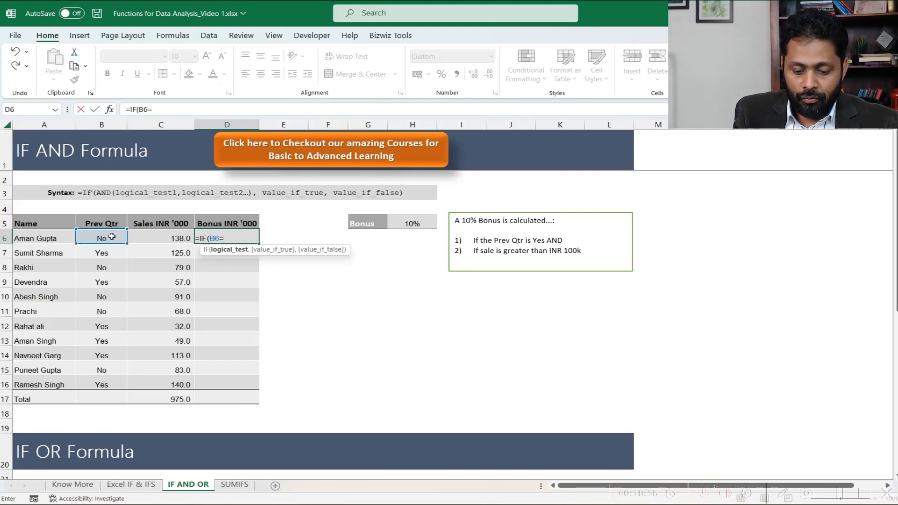
text("Yes)
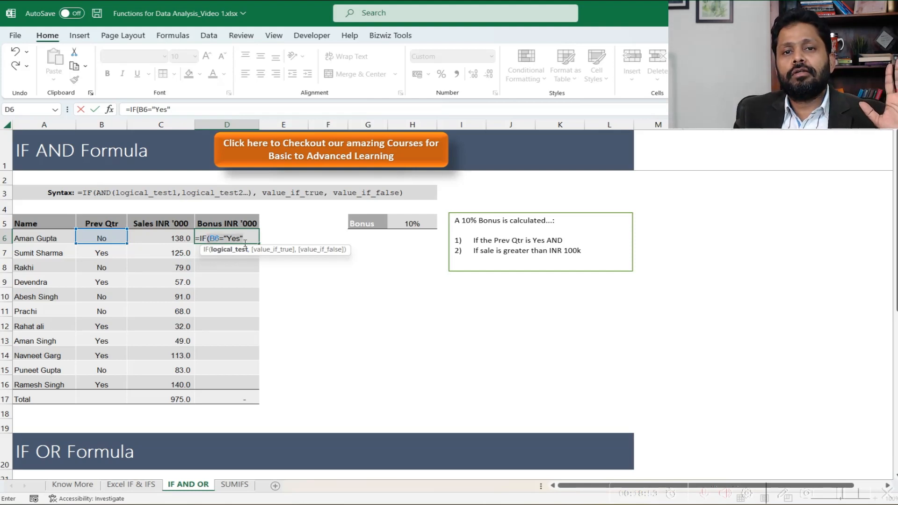
key(BackSpace)
key(BackSpace)
key(BackSpace)
key(BackSpace)
key(BackSpace)
key(BackSpace)
key(BackSpace)
key(BackSpace)
key(BackSpace)
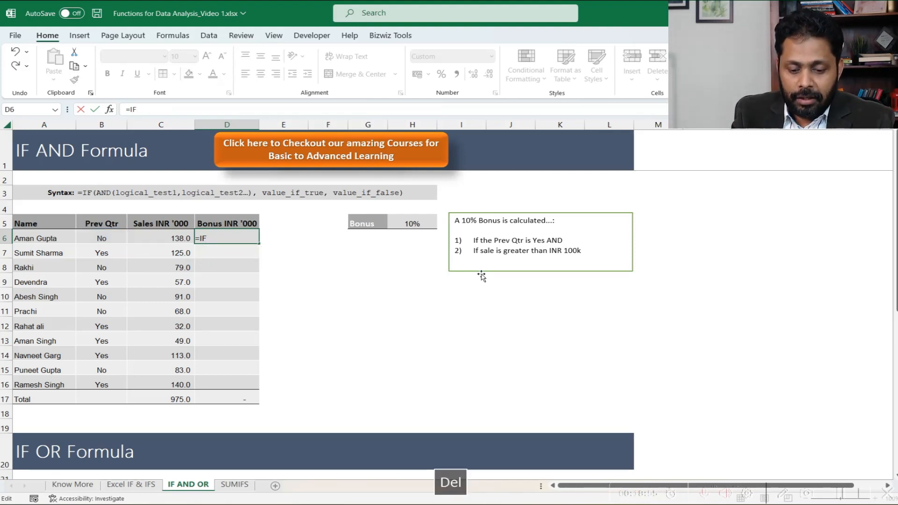
- Nest an AND function as the IF test in D6, with B6="Yes" as its first condition
text((AND)
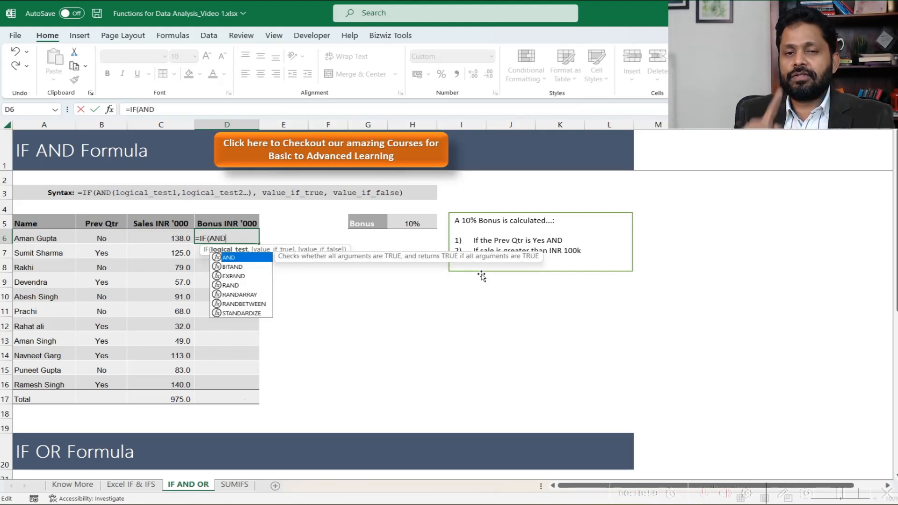
text(()
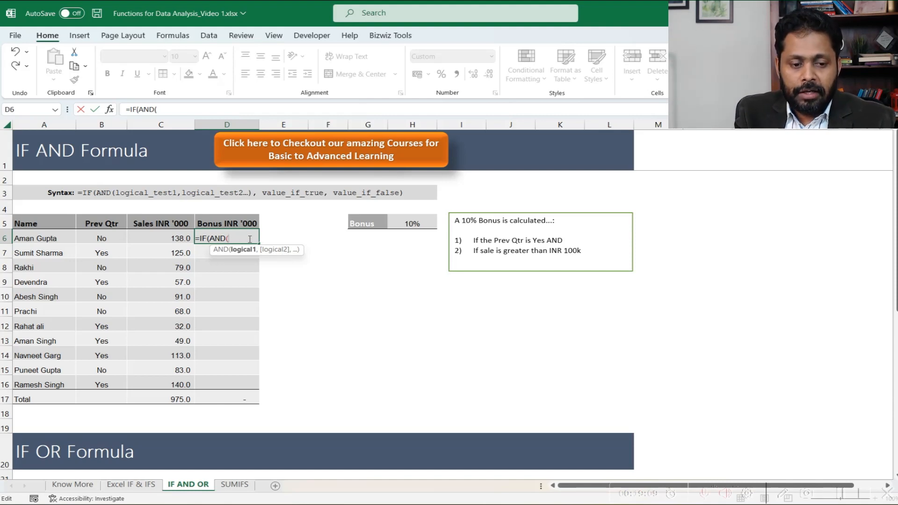
click(104, 241)
text(=)
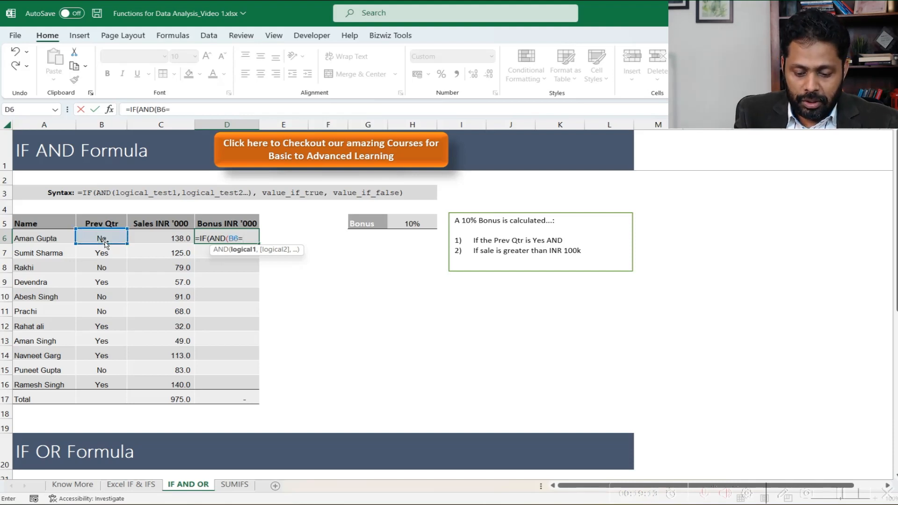
text("Yes)
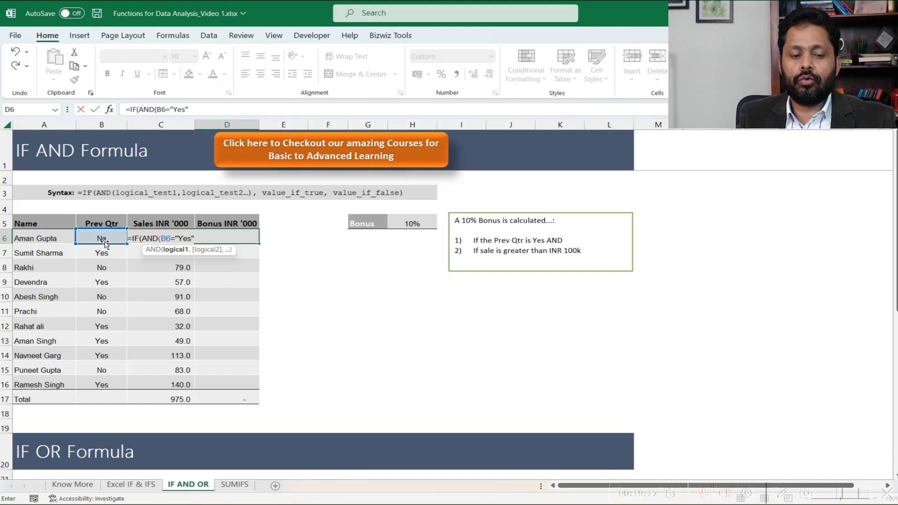
text(",)
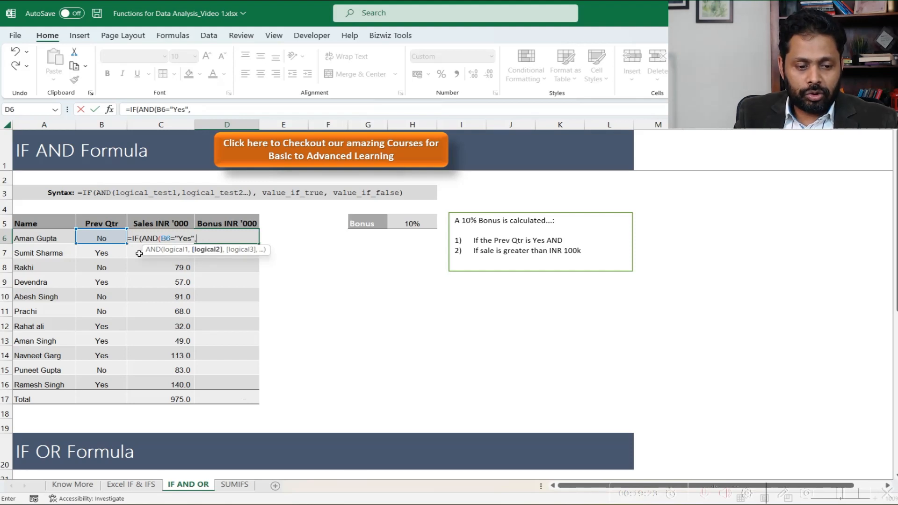
- Add C6>100 as the second AND condition in the D6 formula and close the AND function
key(Left)
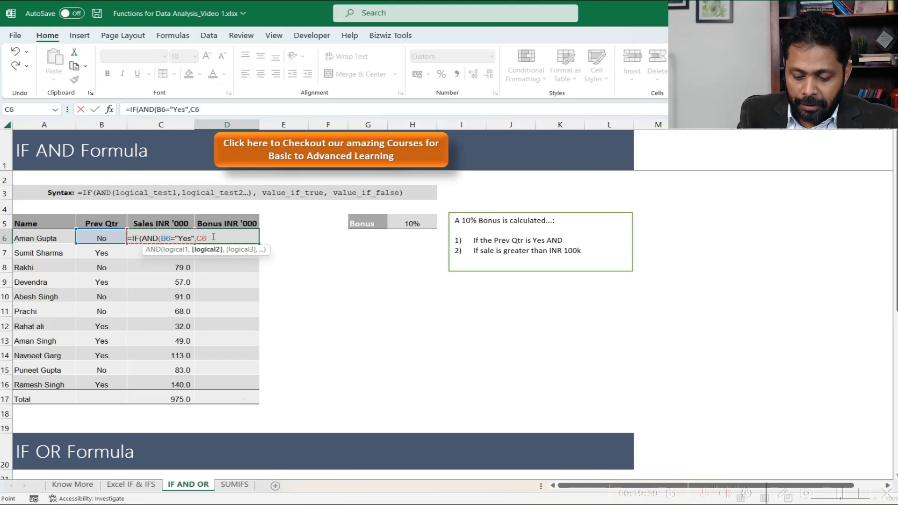
text(>100)
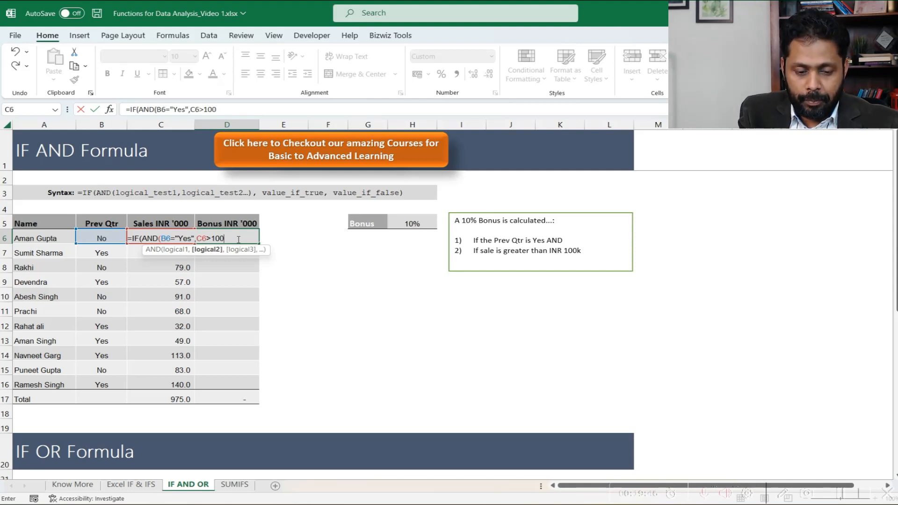
text())
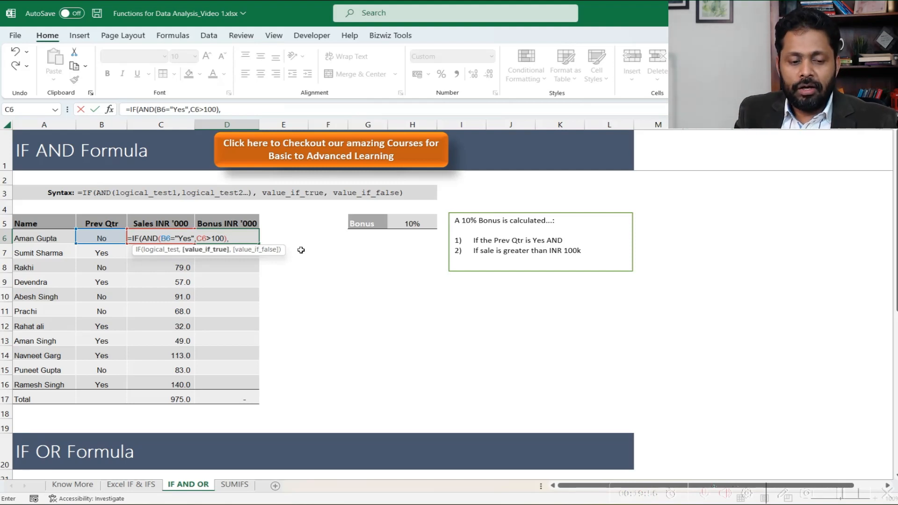
text(,)
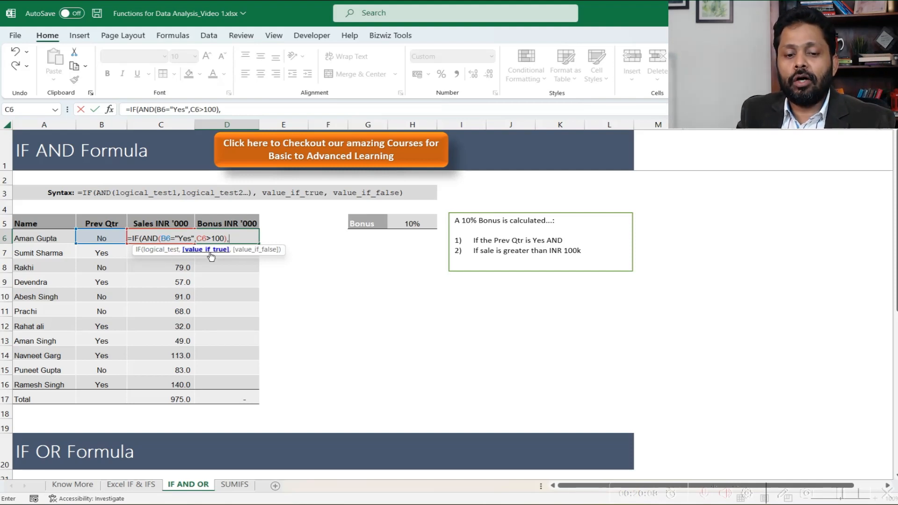
- Complete the D6 formula with C6*10% as the value if true and 0 as the value if false
click(114, 252)
key(Up)
key(Right)
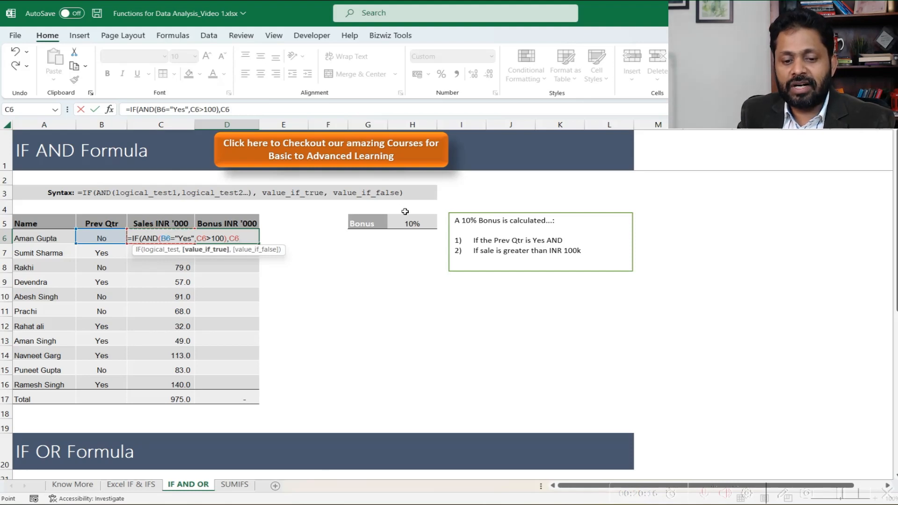
text(*)
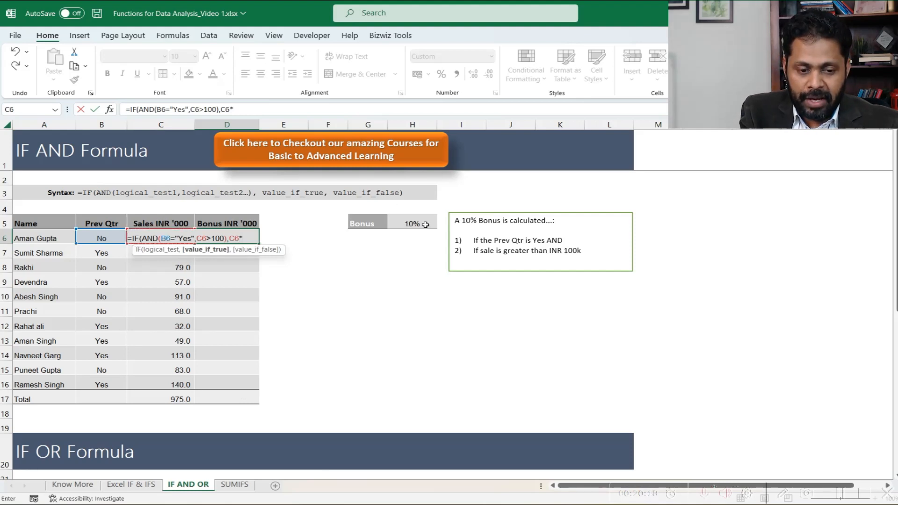
text(10)
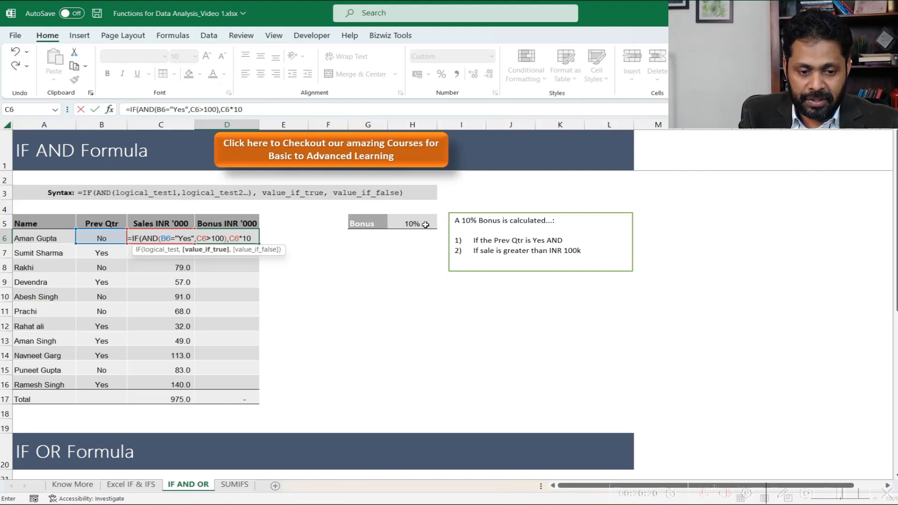
text(%)
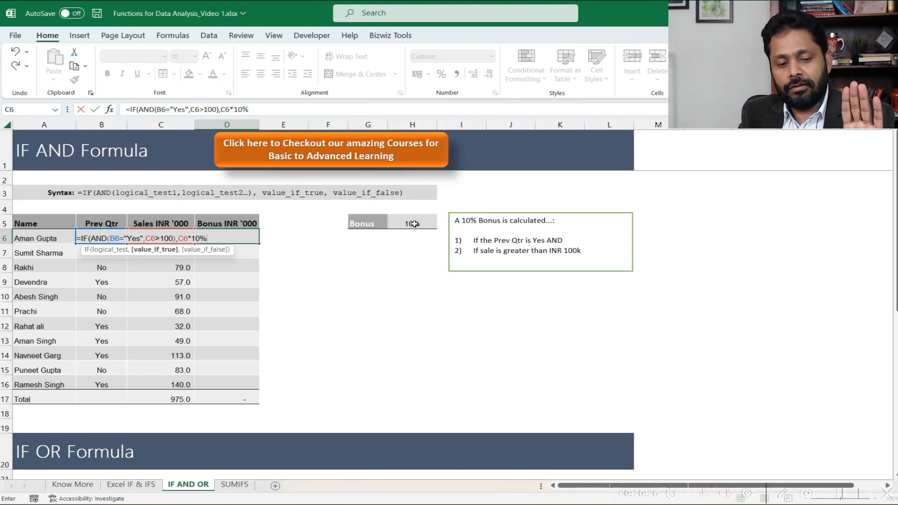
text(,)
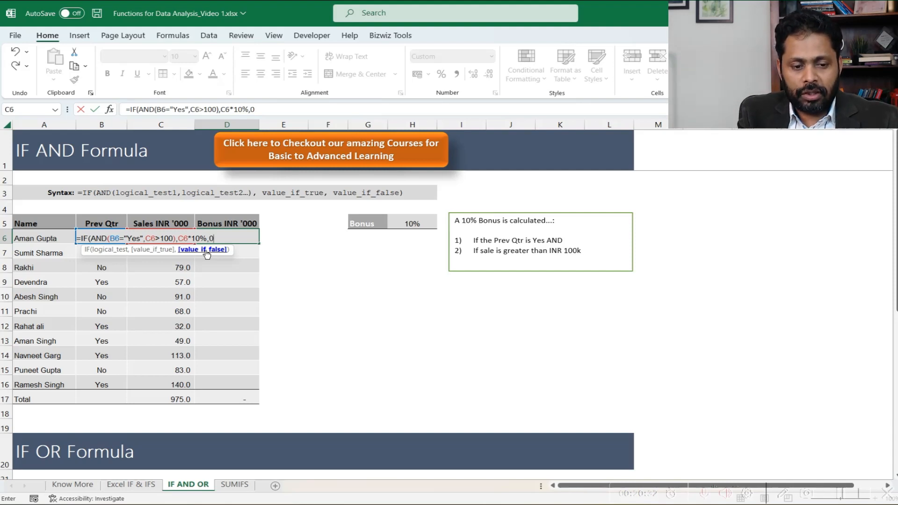
text(0))
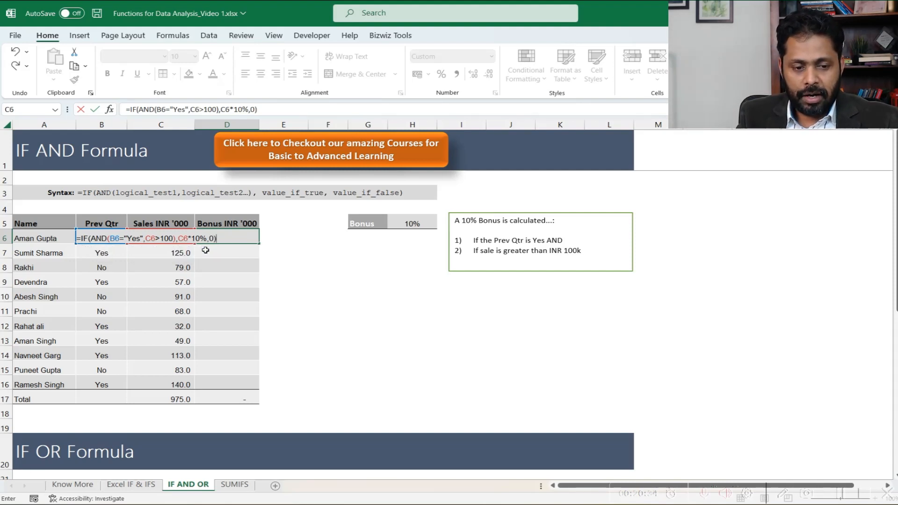
key(Return)
key(Up)
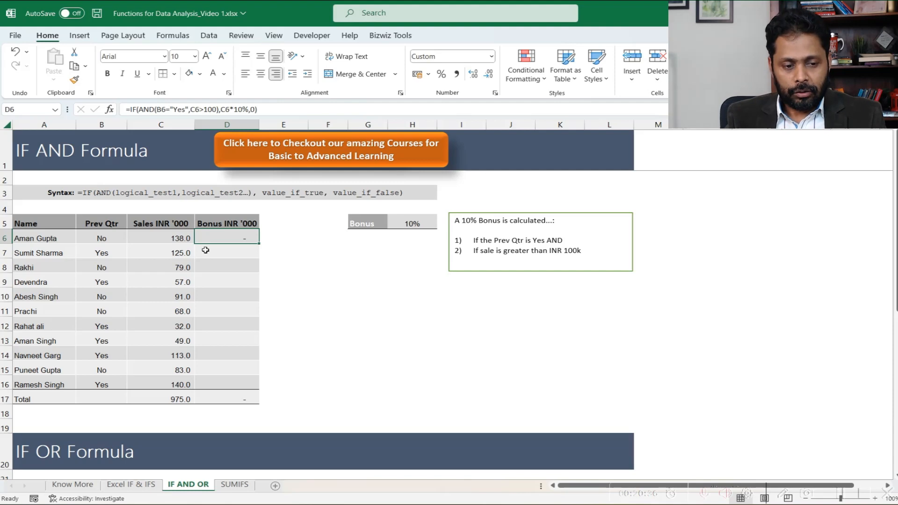
- Check the bonus result in D6 against the Prev Qtr and Sales entries in row 6
key(Left)
key(Left)
key(Right)
key(Right)
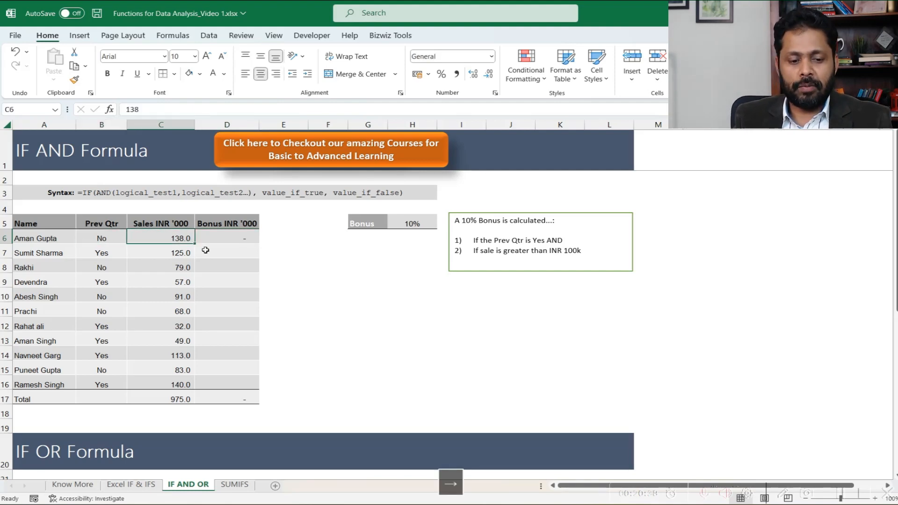
- Copy the IF AND formula from D6 down the Bonus column through D16
key(ctrl+c)
key(shift+Down)
key(shift+Down)
key(shift+Down)
key(shift+Down)
key(shift+Down)
key(shift+Down)
key(shift+Down)
key(shift+Down)
key(shift+Down)
key(shift+Down)
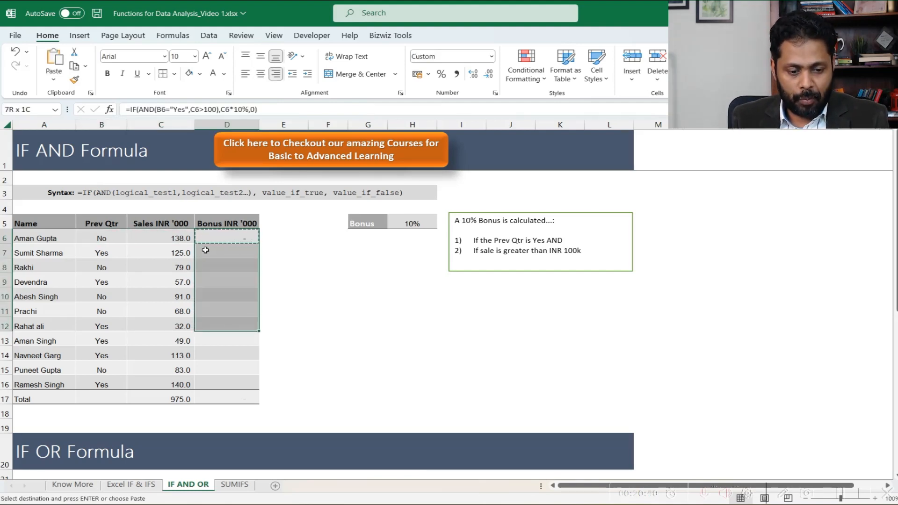
key(Return)
- Check the copied bonus in D7 against the Prev Qtr and Sales entries in row 7
key(Up)
key(Down)
key(Left)
key(Left)
key(Right)
key(Down)
key(Left)
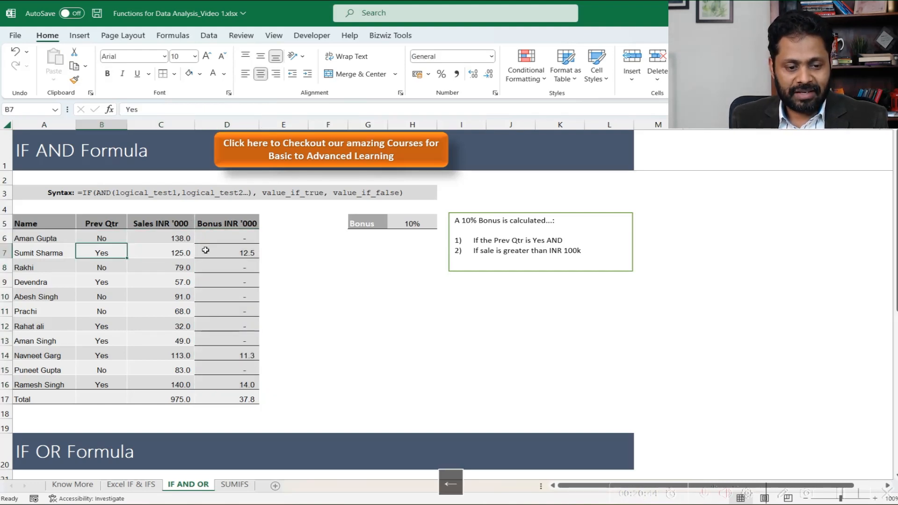
- Check the bonuses in rows 7 and 14 against their Prev Qtr and Sales entries
key(Right)
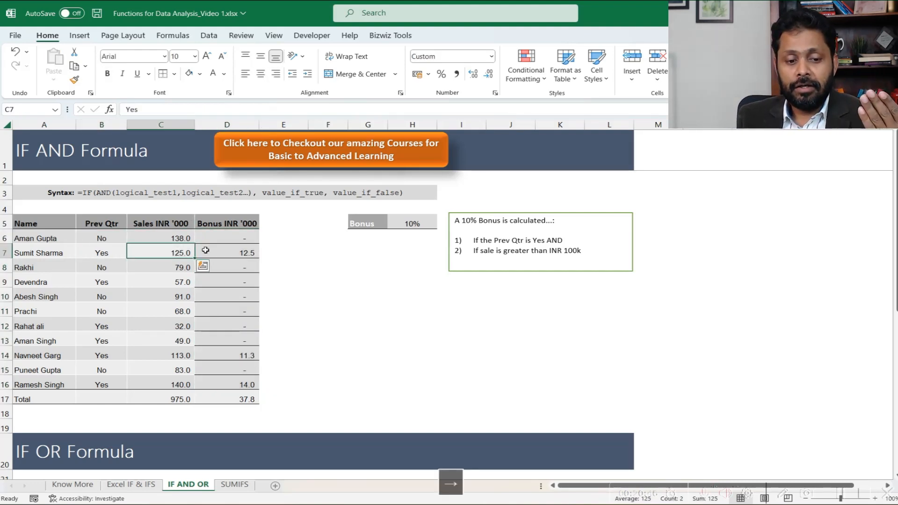
key(Right)
key(Left)
key(Right)
key(Down)
key(Down)
key(Down)
key(Down)
key(Down)
key(Down)
key(Down)
key(Down)
key(Left)
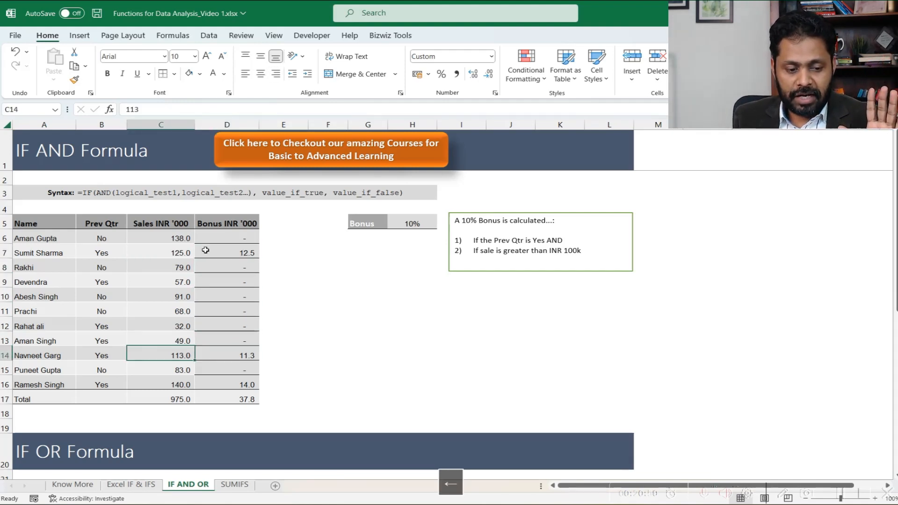
key(Right)
- Check the Prev Qtr and Sales entries between rows 8 and 13 for the rows without a bonus
key(Up)
key(Up)
key(Up)
key(Down)
key(Up)
key(Left)
key(Left)
key(Up)
key(Up)
key(Up)
key(Up)
key(Up)
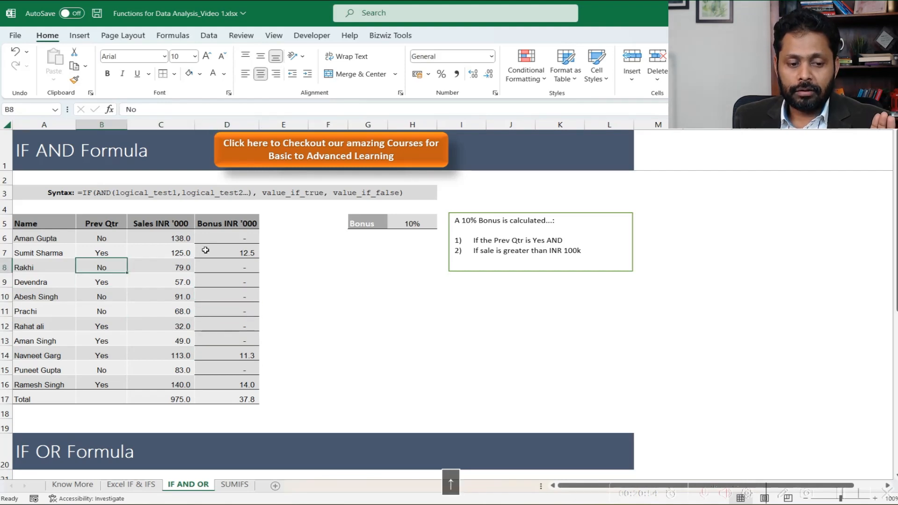
key(Right)
key(Down)
key(Down)
key(Down)
key(Down)
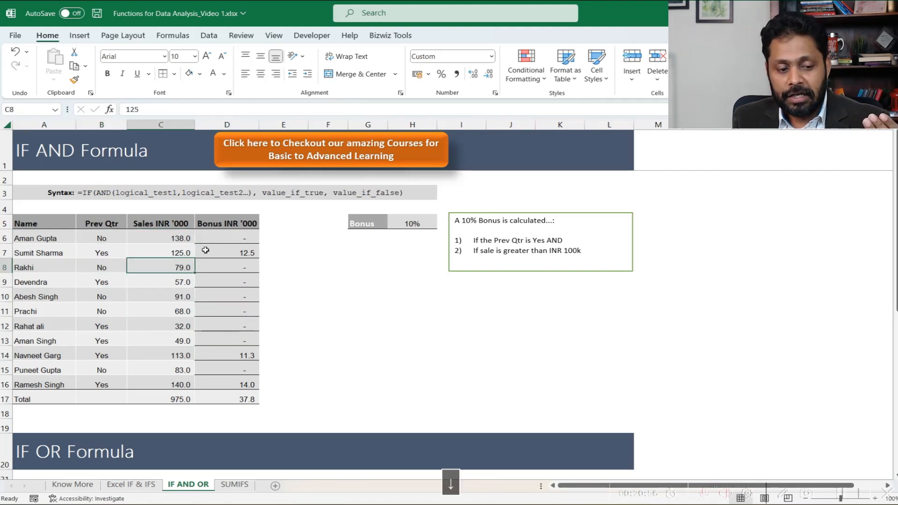
- Review the remaining entries in the Bonus column down to the total in D17
key(Right)
key(Down)
key(Down)
key(Down)
key(Down)
key(Down)
key(Down)
key(Down)
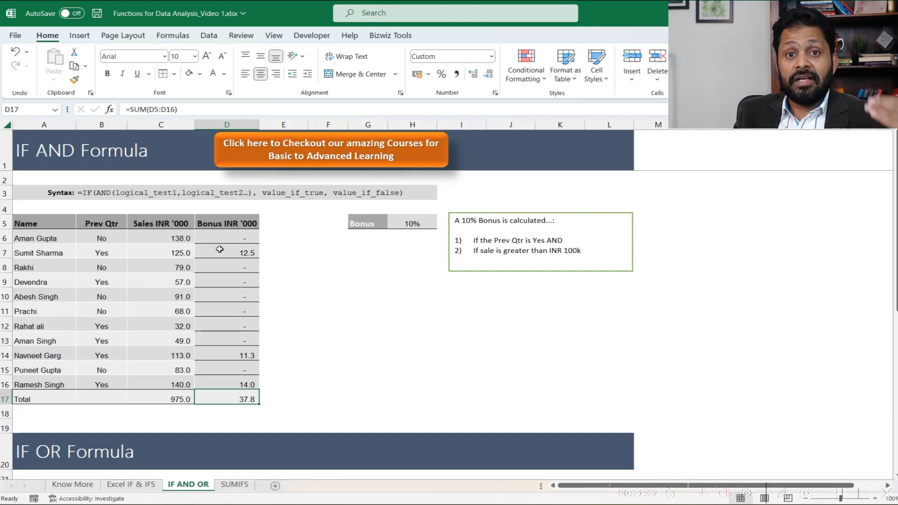
- Look over the IF OR Formula section, including its syntax line, Sales column and bonus conditions
scroll(219, 249, down, 6)
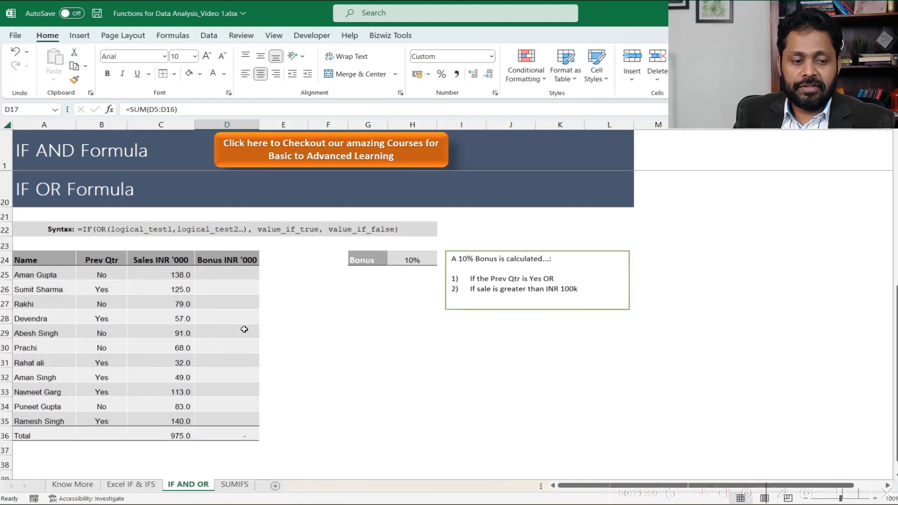
click(59, 197)
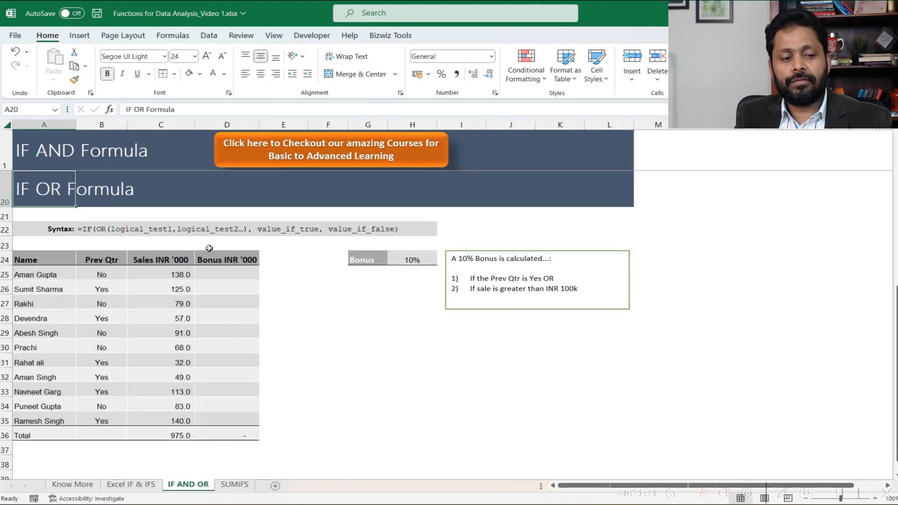
scroll(208, 246, up, 1)
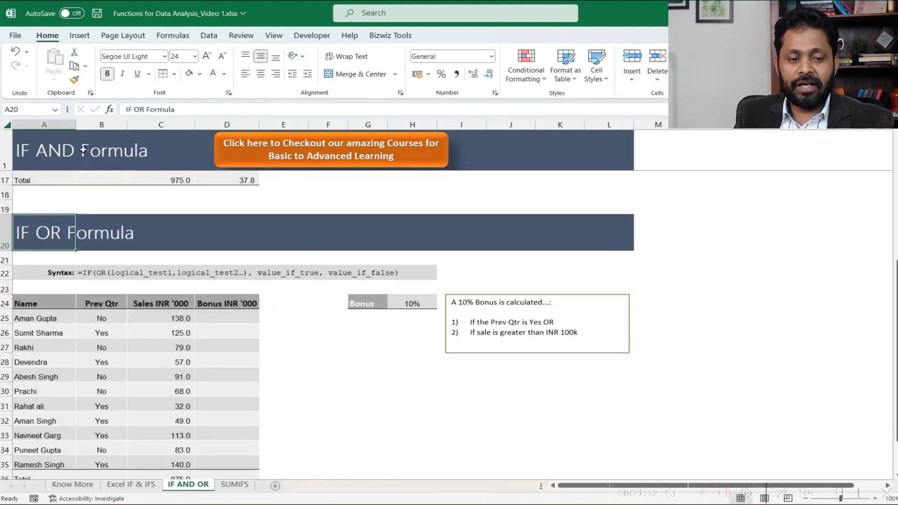
scroll(157, 283, down, 1)
click(162, 274)
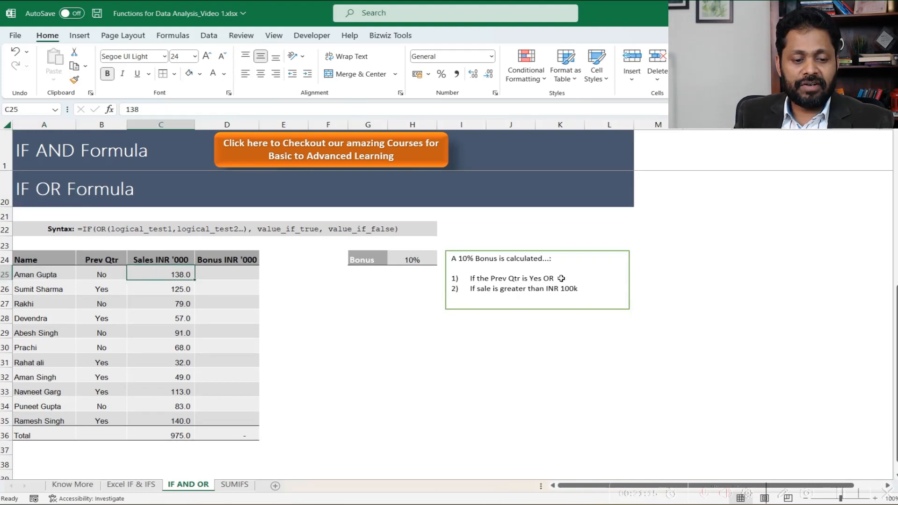
key(Up)
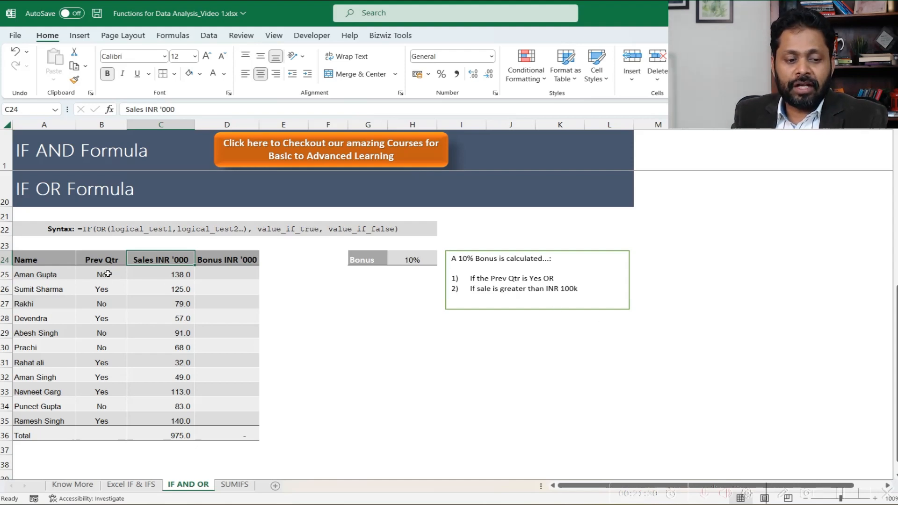
- Examine the Prev Qtr and Sales entries in B25 and C25 against the two OR bonus conditions
drag(107, 274, 149, 274)
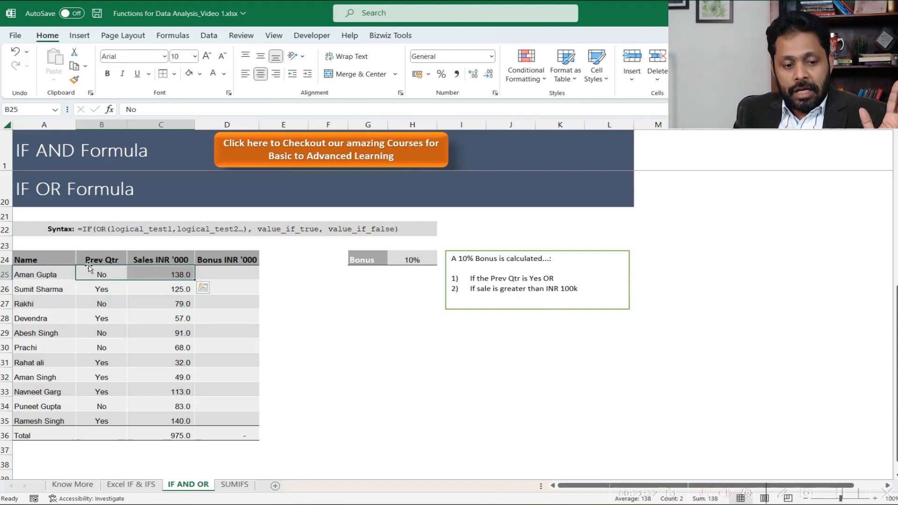
click(93, 270)
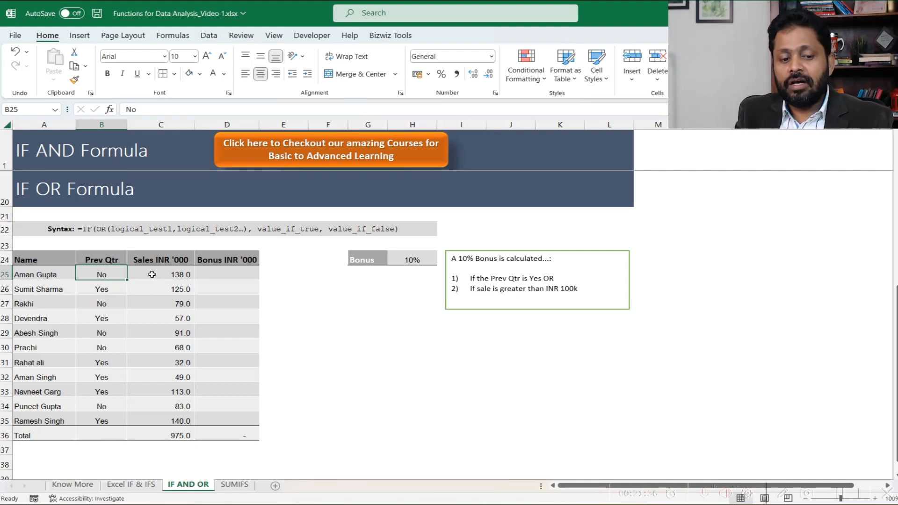
click(152, 274)
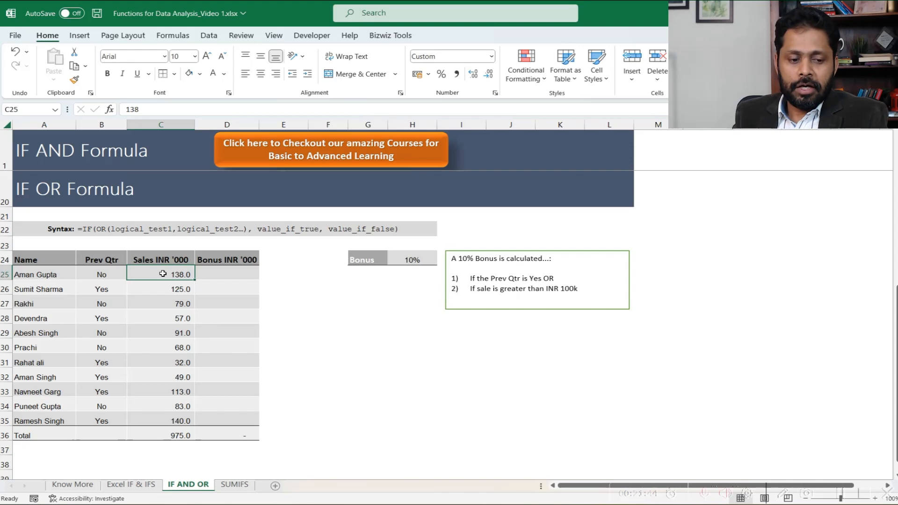
drag(96, 279, 145, 279)
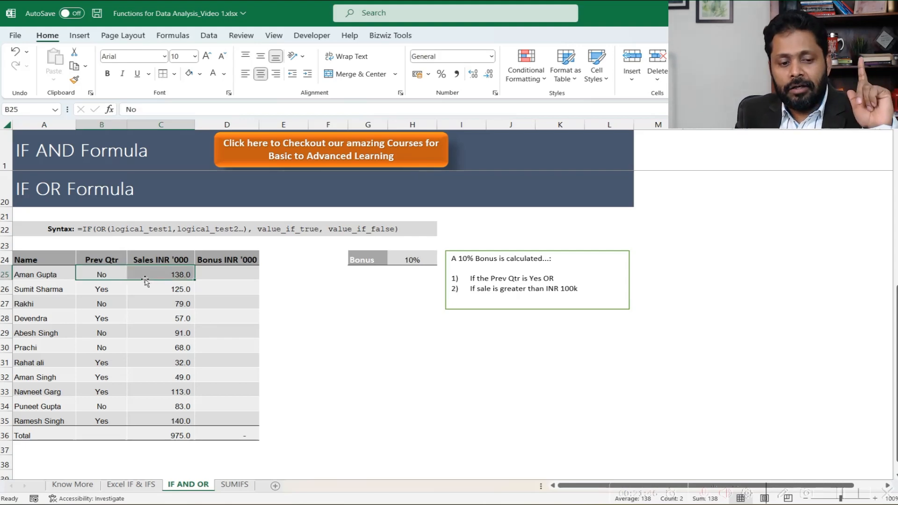
- Compare row 6 of the IF AND table with the same Prev Qtr and Sales entries in row 25
scroll(145, 279, up, 6)
drag(102, 238, 155, 236)
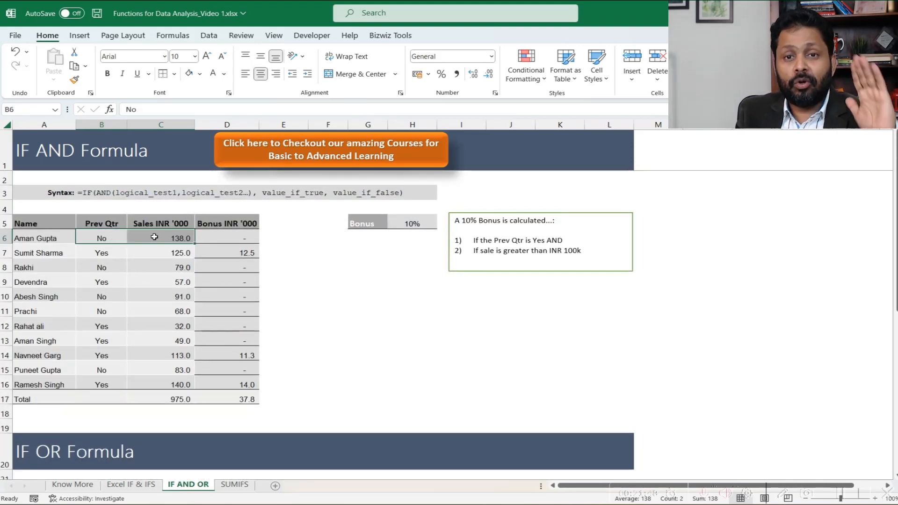
scroll(212, 301, down, 4)
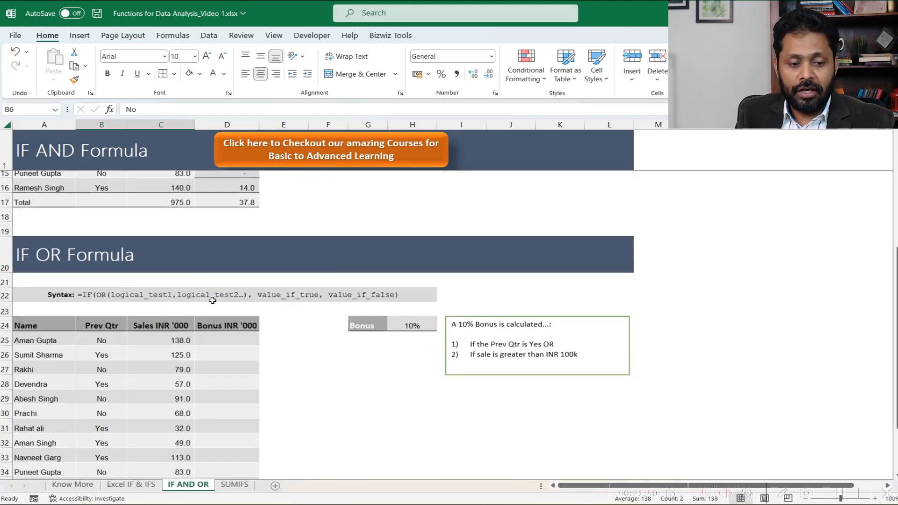
scroll(212, 300, down, 2)
drag(111, 276, 133, 276)
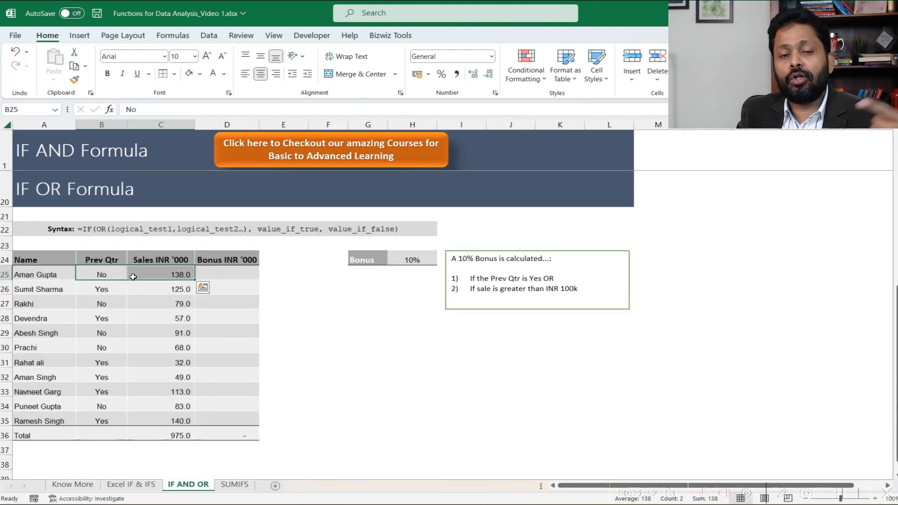
click(168, 276)
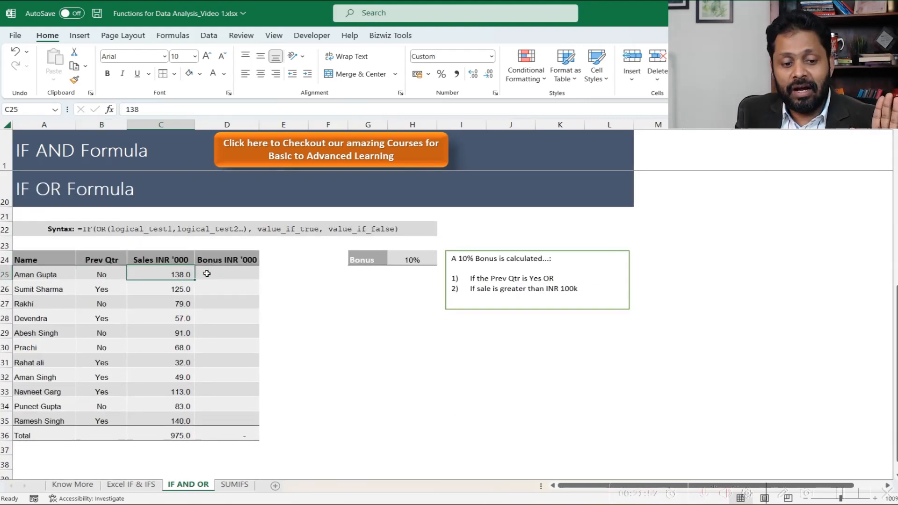
- Start an IF formula in D25 with a nested OR whose first condition is B25="Yes"
click(206, 273)
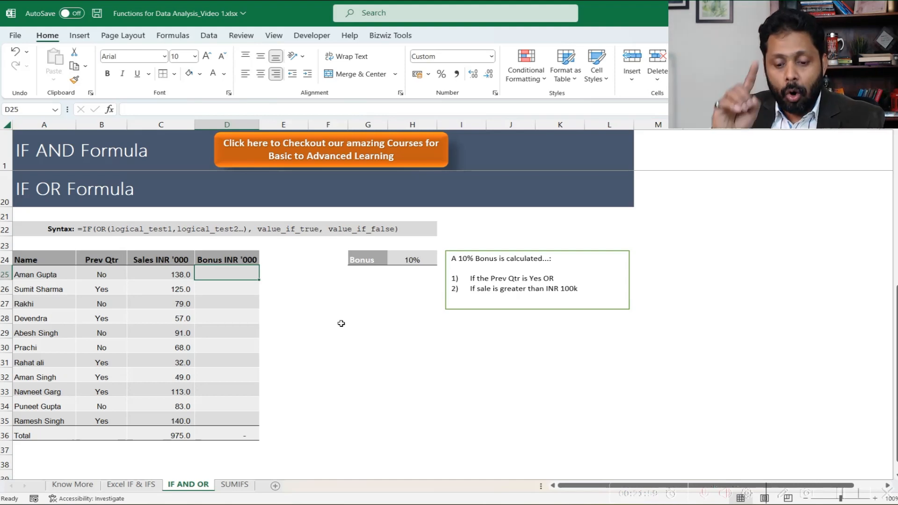
text(=IF()
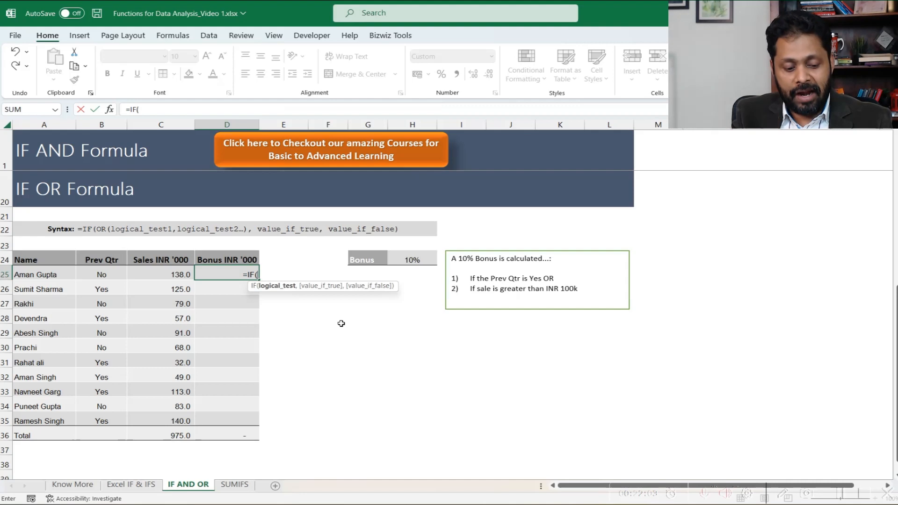
text(OR)
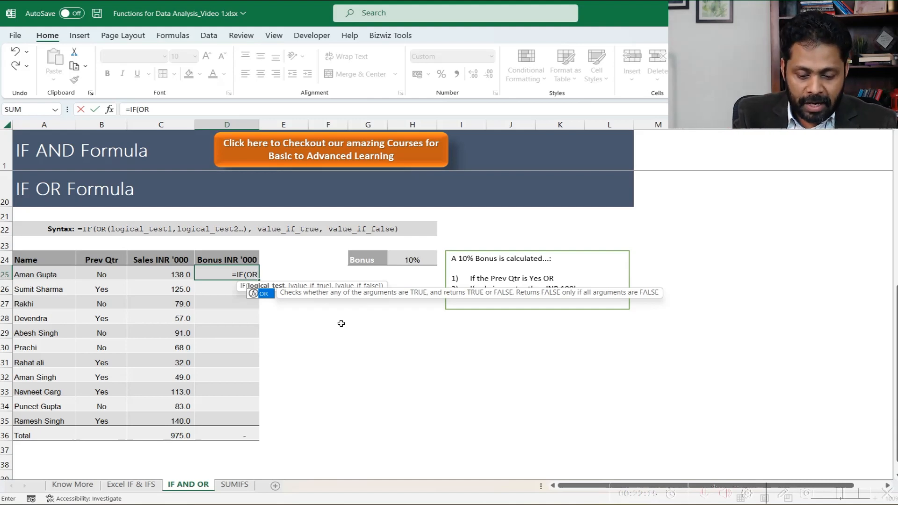
text(()
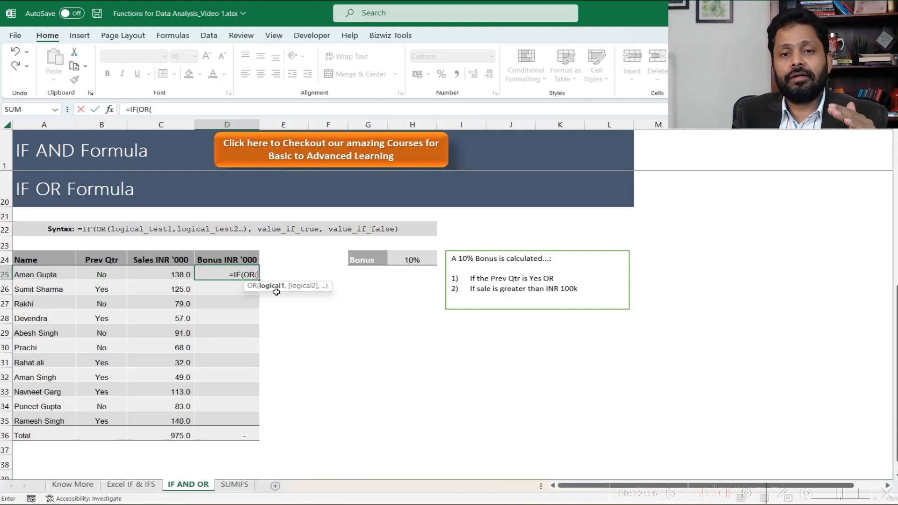
click(111, 277)
text(=)
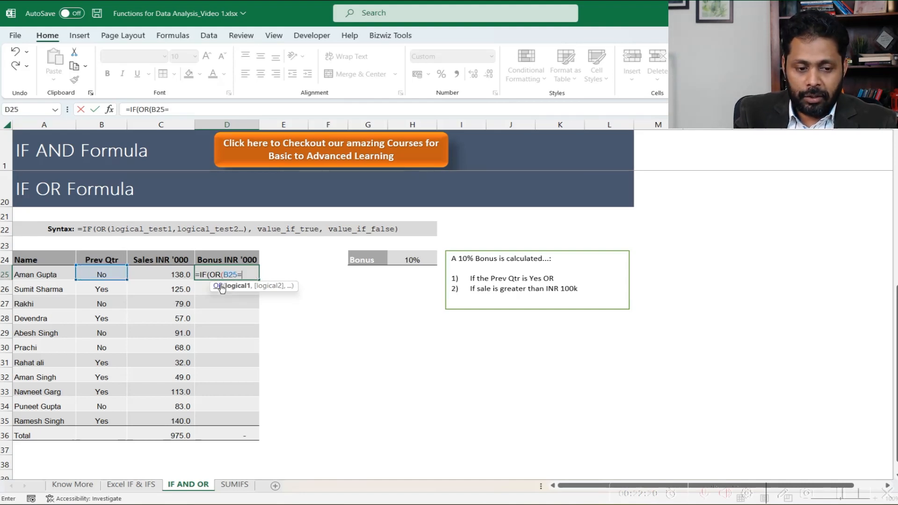
text("Y)
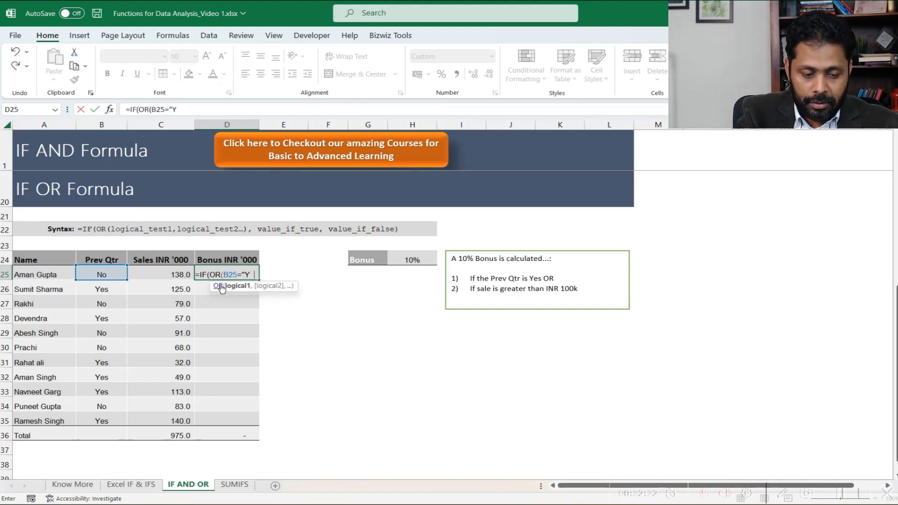
text(es)
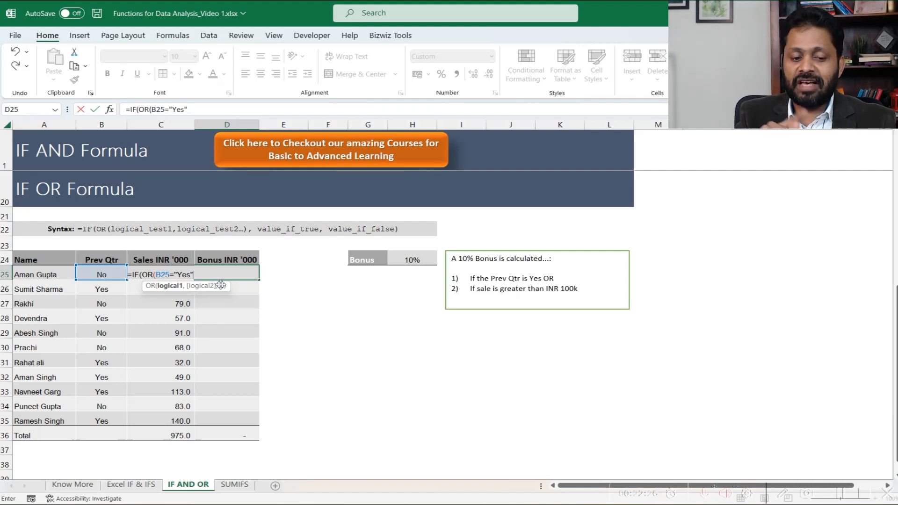
- Add C25>100 as the second OR condition in the D25 formula and close the OR function
text(,)
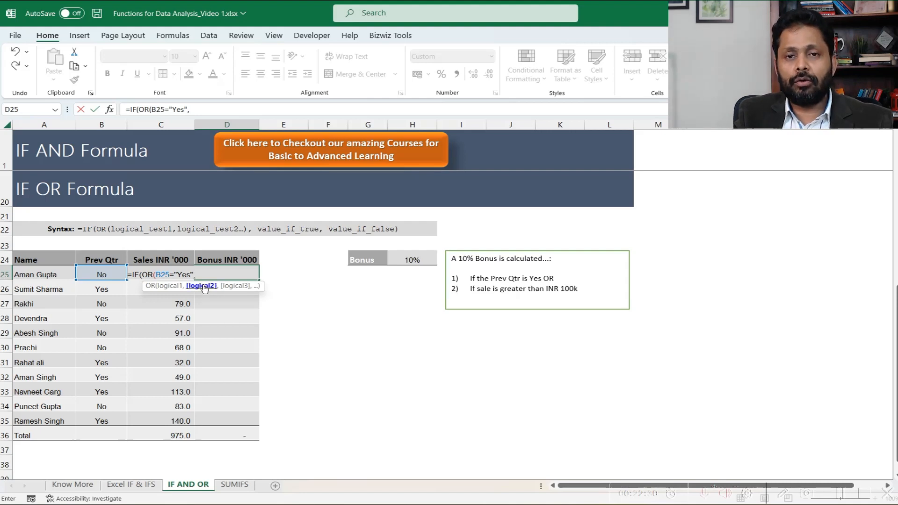
click(145, 289)
click(159, 274)
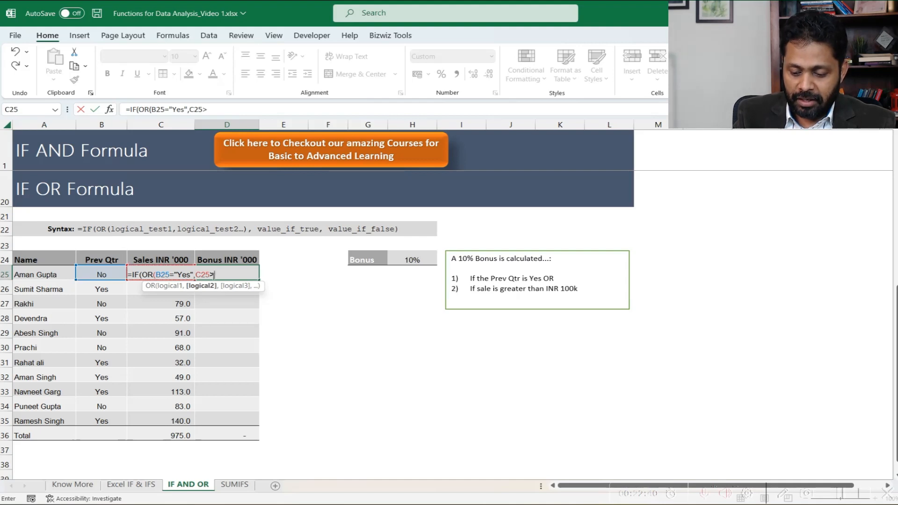
text(00)
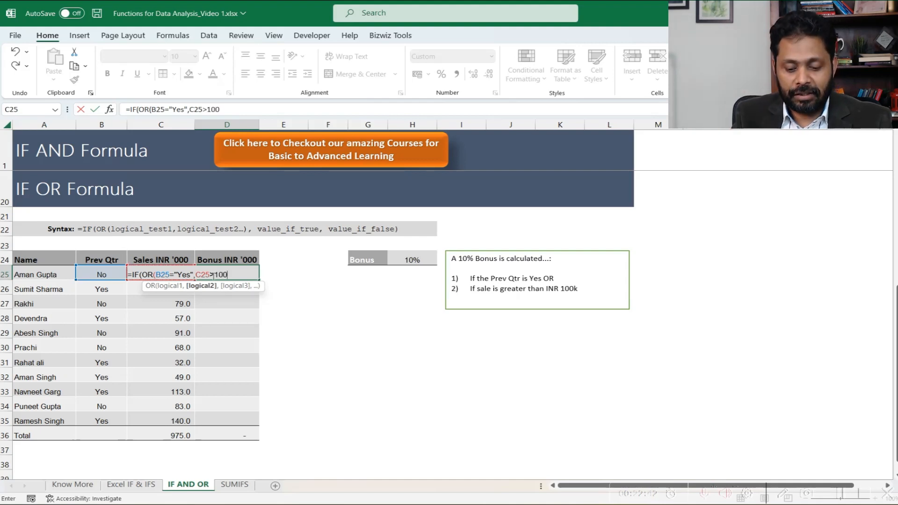
text())
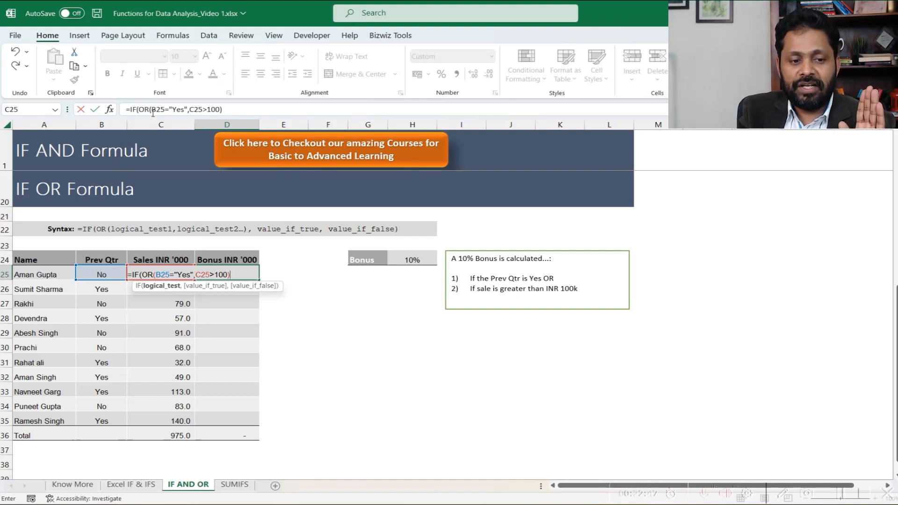
- Complete the D25 formula with C25*10% as the value if true and 0 as the value if false, and enter it
click(230, 110)
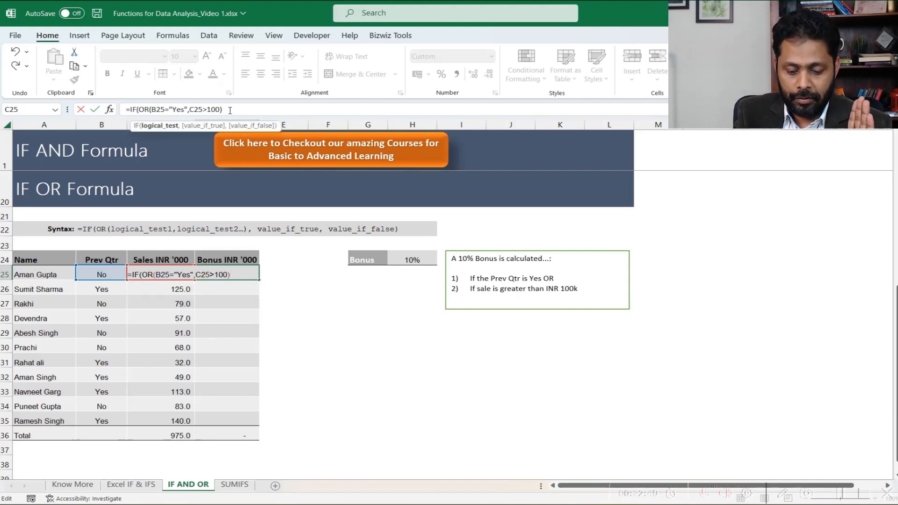
text(,)
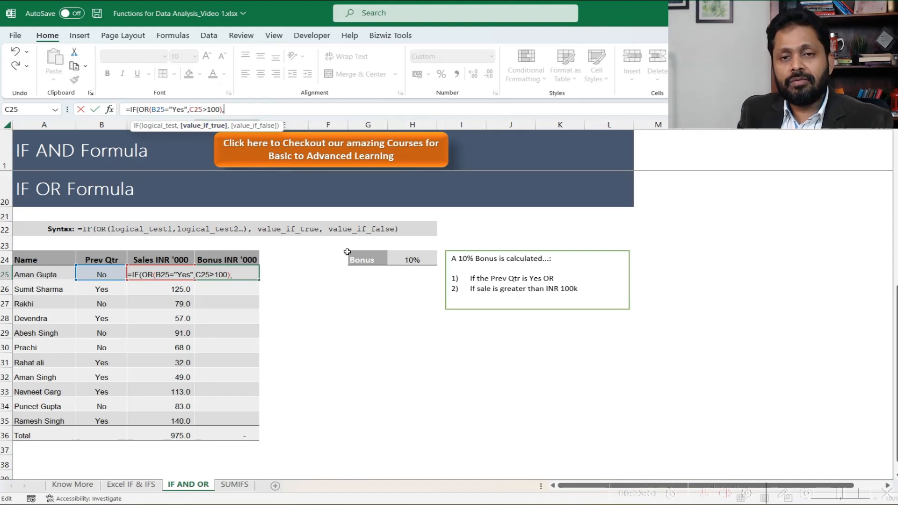
click(185, 291)
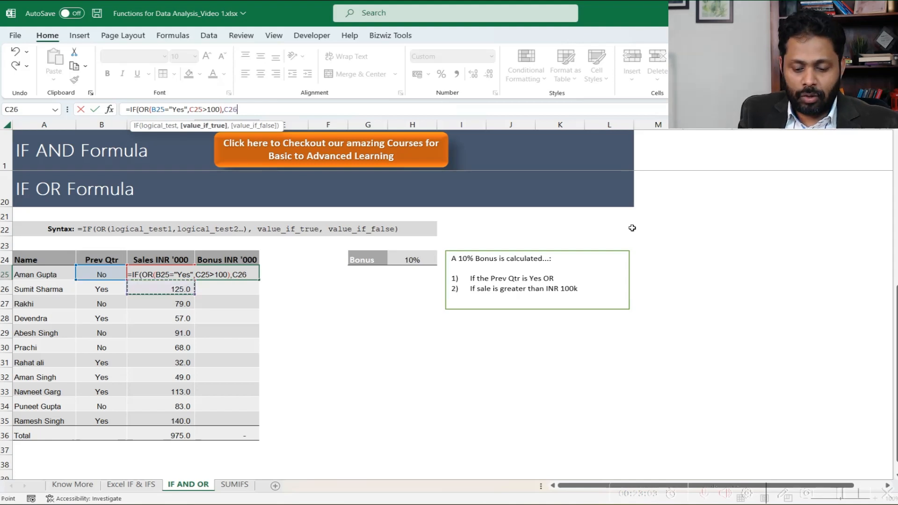
key(Up)
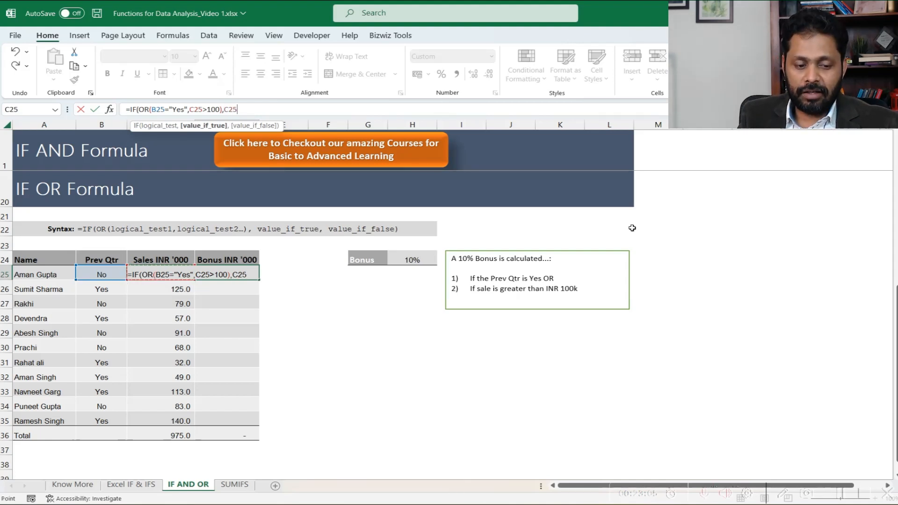
text(*10%)
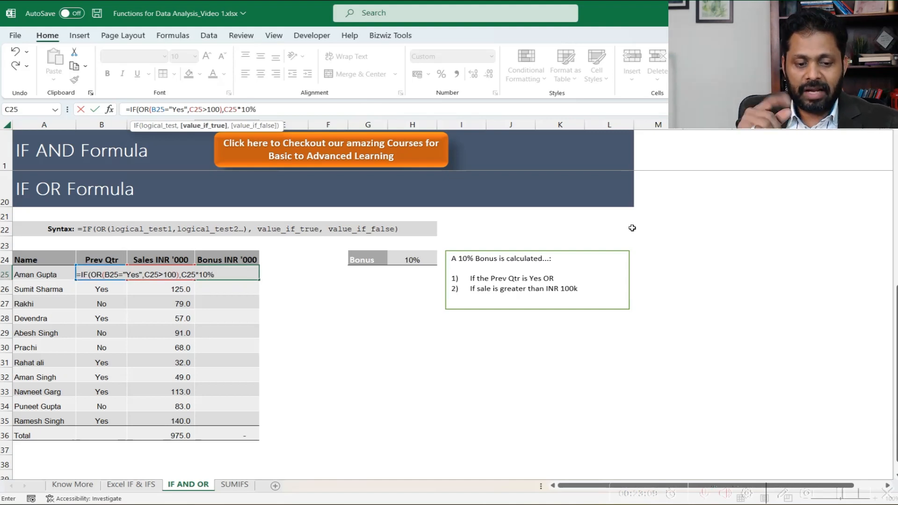
text(,)
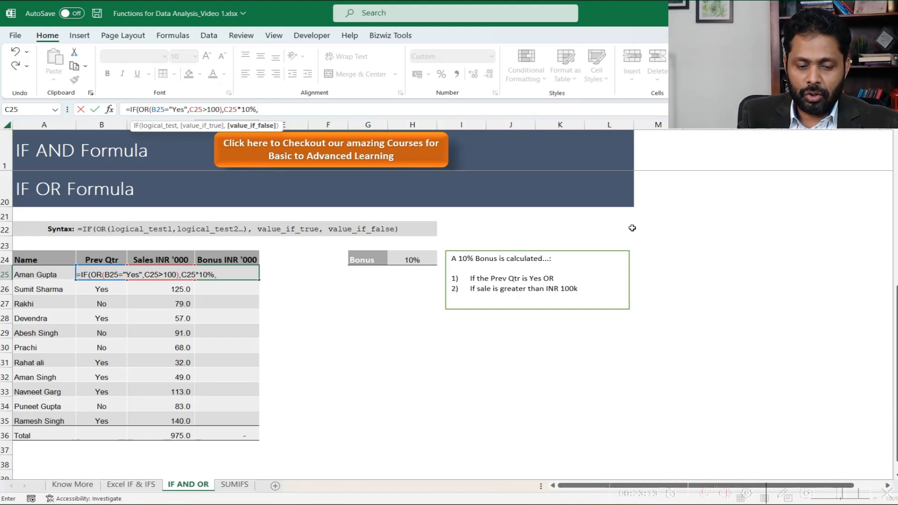
text(0))
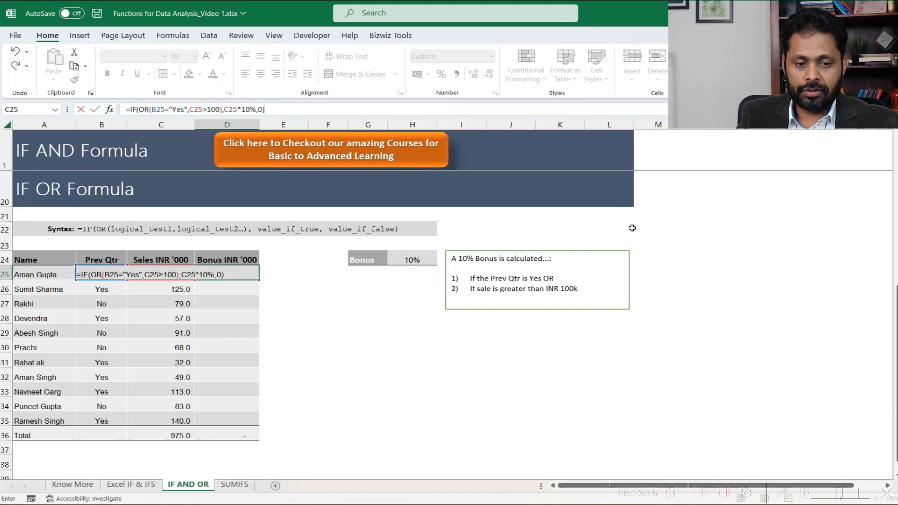
key(ctrl+Return)
- Copy the IF OR bonus formula from D25 down through D35
key(ctrl+c)
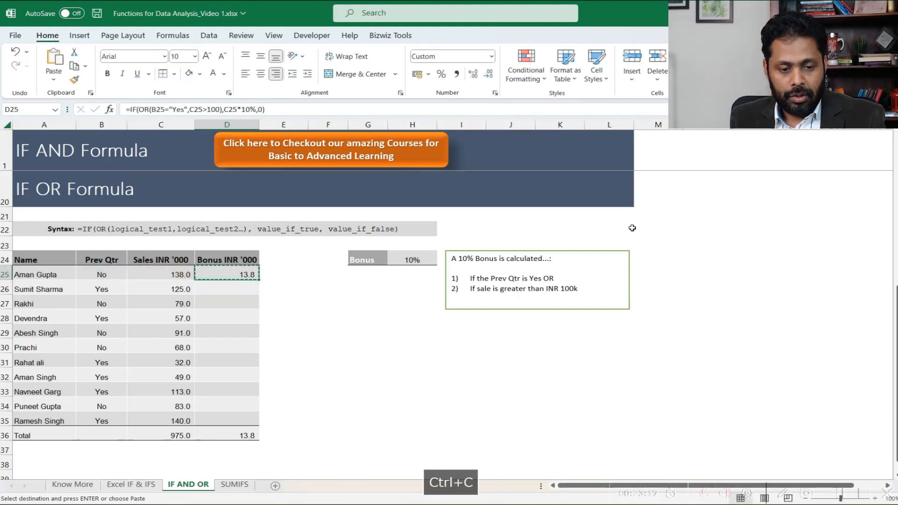
key(shift+Down)
key(shift+Down)
key(shift+Down)
key(shift+Down)
key(shift+Down)
key(shift+Down)
key(shift+Down)
key(shift+Down)
key(shift+Down)
key(shift+Down)
key(Return)
- Check the bonuses in rows 25 and 26 against their Prev Qtr and Sales entries
key(Left)
key(Left)
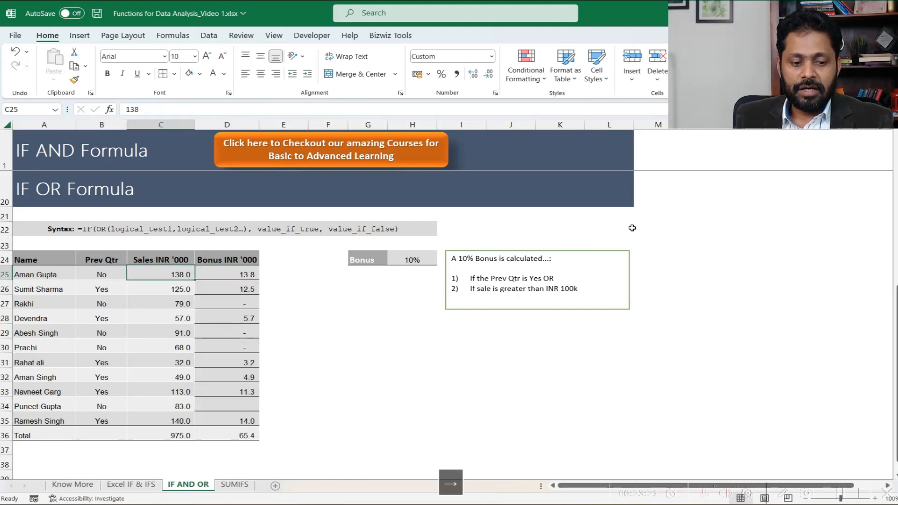
key(Right)
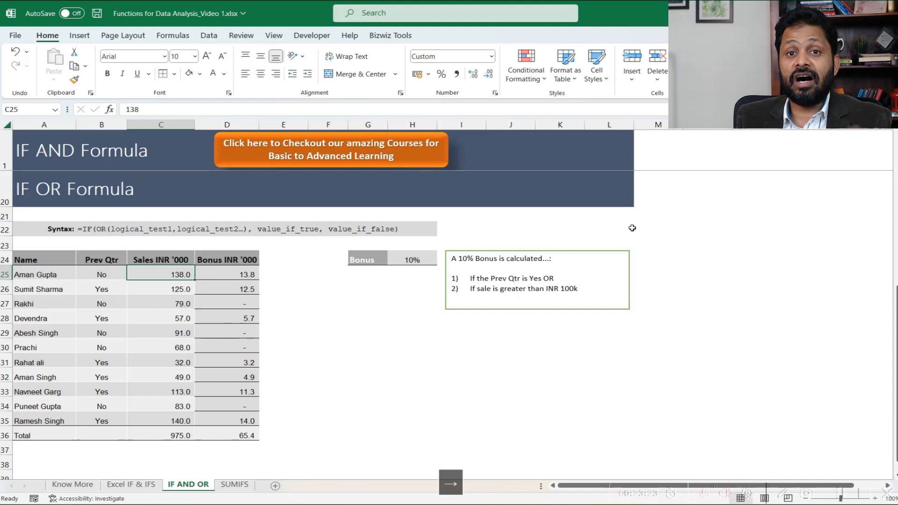
key(Right)
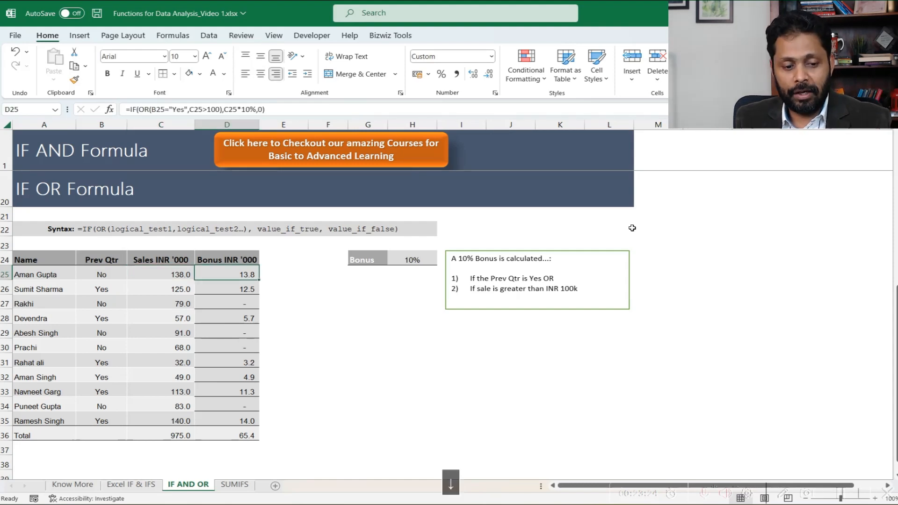
key(Down)
key(Left)
key(Left)
key(Right)
- Check the bonuses in rows 27 and 28 against their Prev Qtr and Sales entries
key(Left)
key(Right)
key(Right)
key(Down)
key(Left)
key(Left)
key(Right)
key(Right)
key(Down)
- Review the Prev Qtr and Sales entries in rows 29 to 34 against the OR bonus conditions
key(Left)
key(Left)
key(Right)
key(Left)
key(Right)
key(Right)
key(Right)
key(Down)
key(Left)
key(Left)
key(Left)
key(Down)
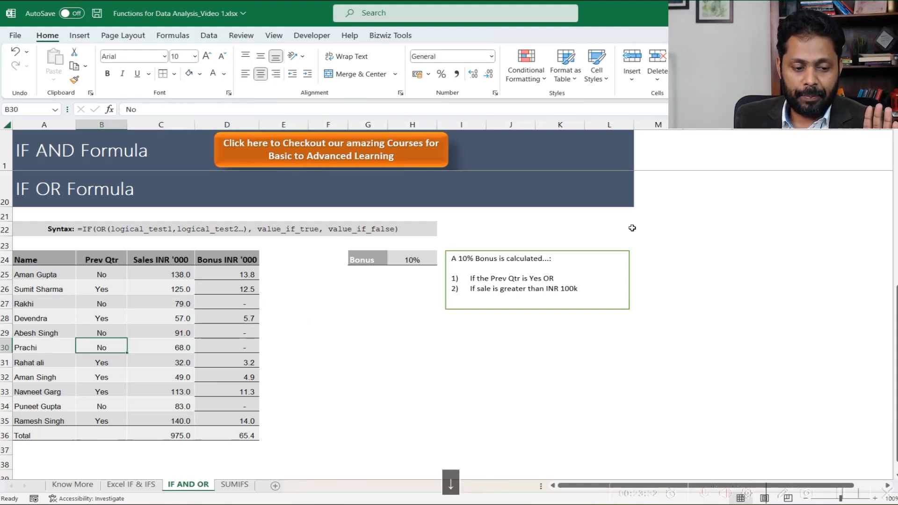
key(Down)
key(Right)
key(Up)
key(Left)
key(Right)
key(Down)
key(Down)
key(Down)
key(Down)
key(Left)
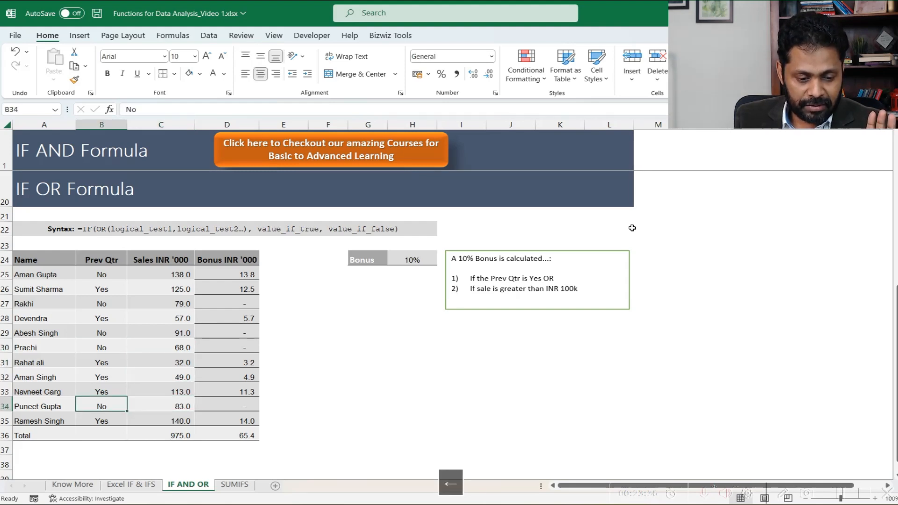
- Test the OR condition by setting B34 to Yes, check the row 34 bonus, and undo the change
text(Yes)
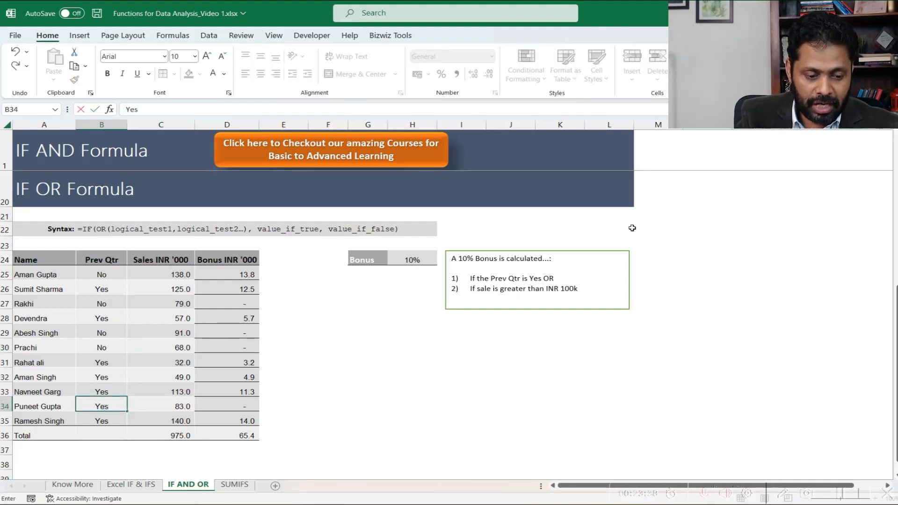
key(Right)
key(Right)
key(Left)
key(Left)
key(Right)
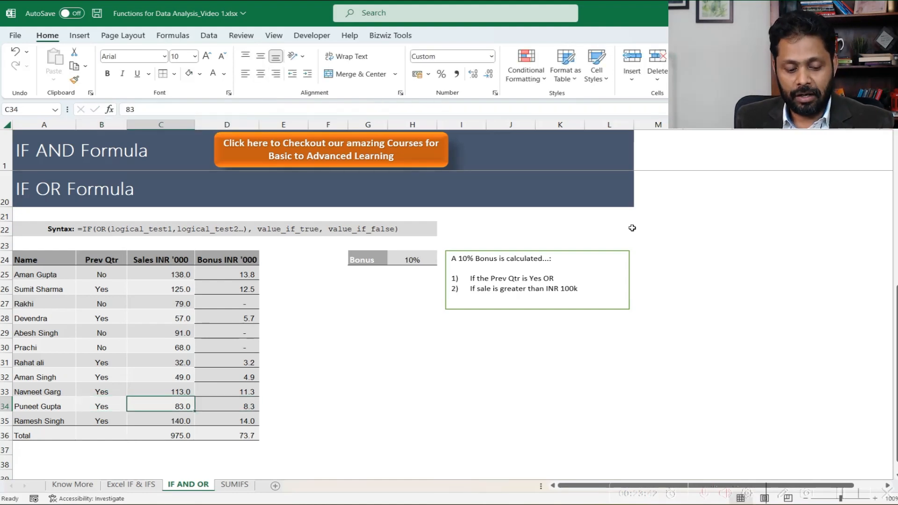
key(ctrl+z)
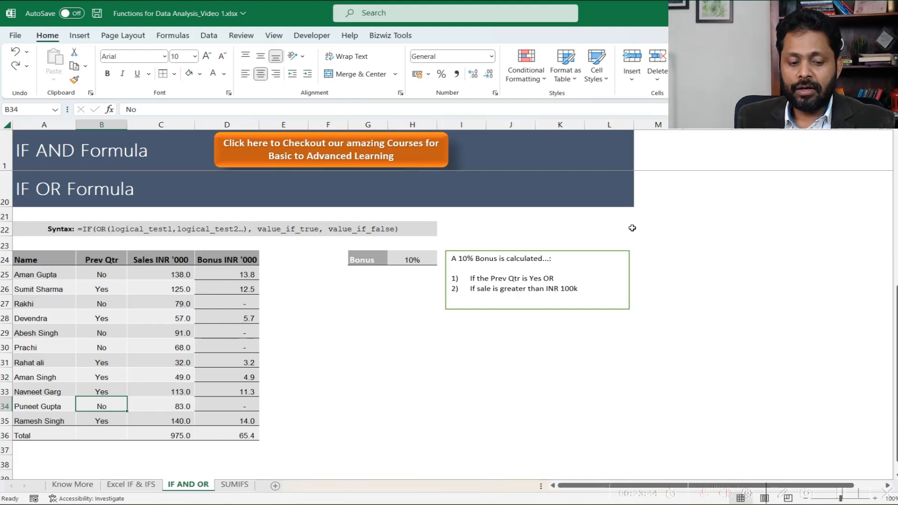
- Examine the Prev Qtr, Sales and Bonus cells in row 34 and the bonus total in D36
key(Left)
key(Right)
key(Right)
key(shift+Left)
key(Right)
key(Right)
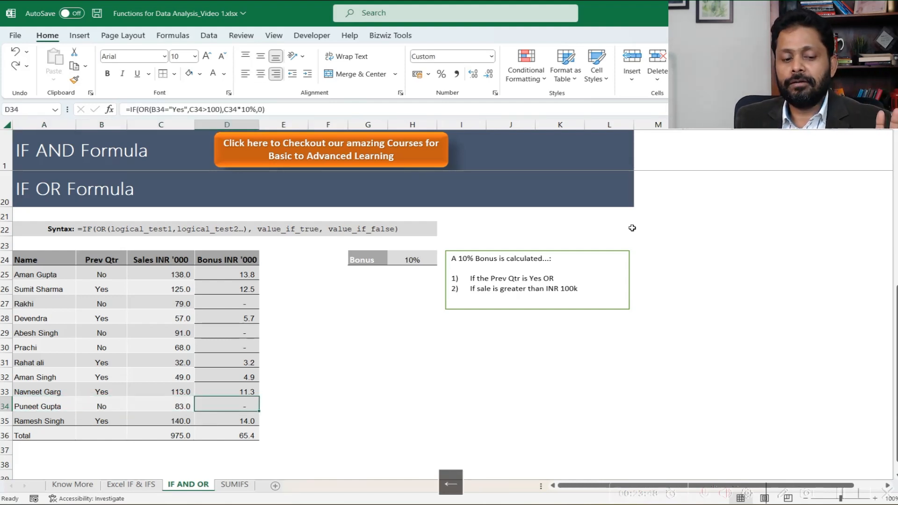
key(Left)
key(Left)
key(Right)
key(Right)
key(Down)
key(Down)
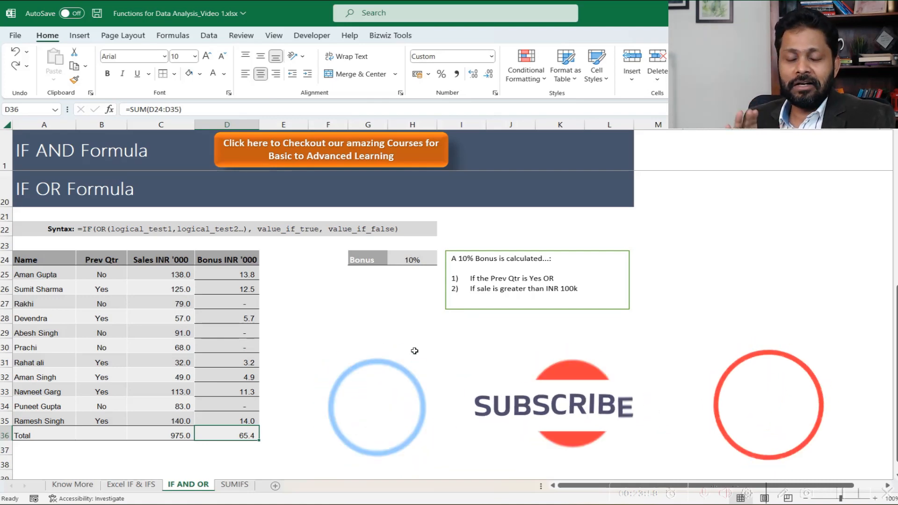
- Open the SUMIFS sheet and examine the Month, Store, Product Code and Sales columns and the store criterion in F6
click(235, 484)
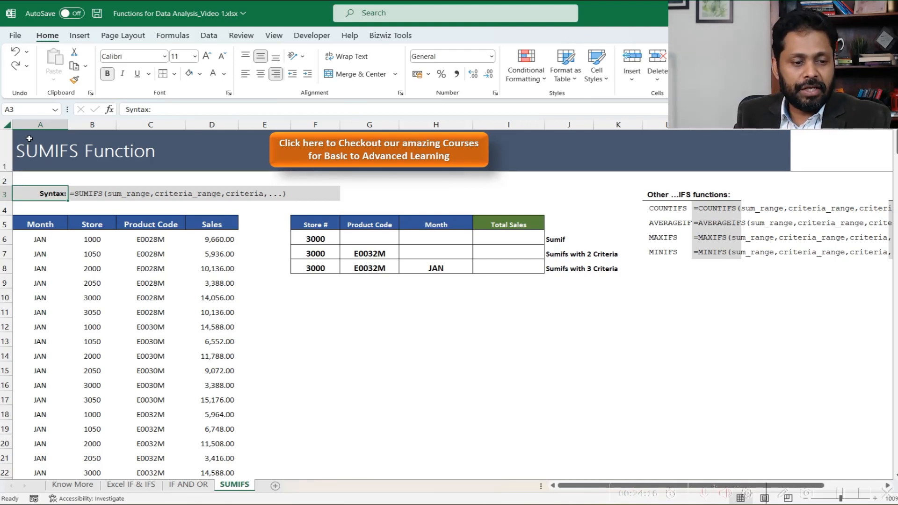
click(37, 124)
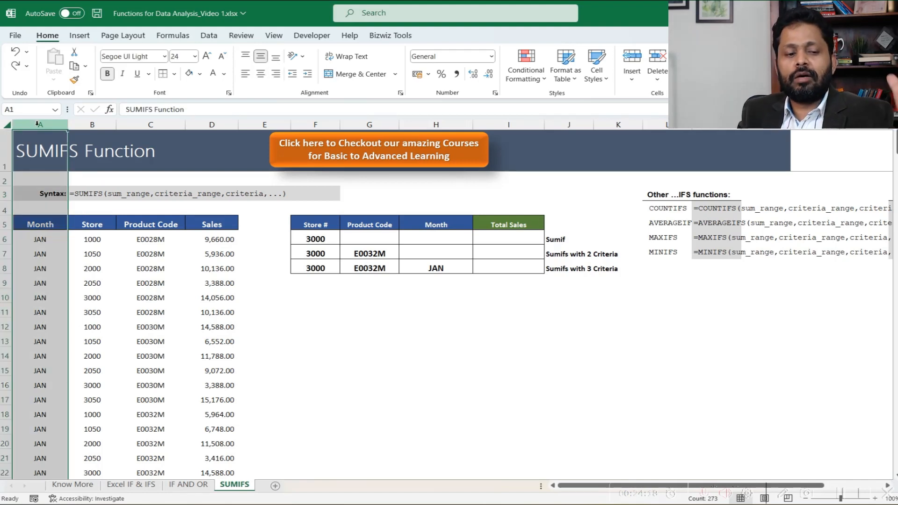
click(47, 223)
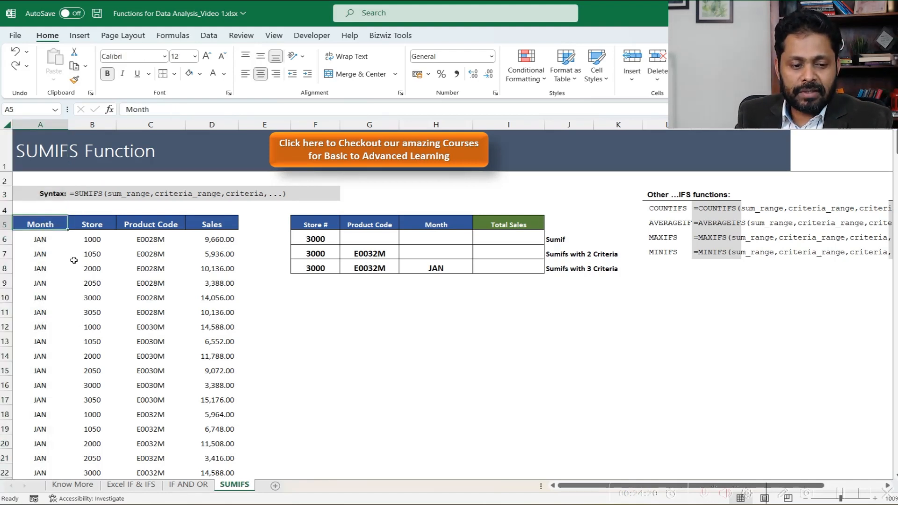
drag(93, 239, 85, 367)
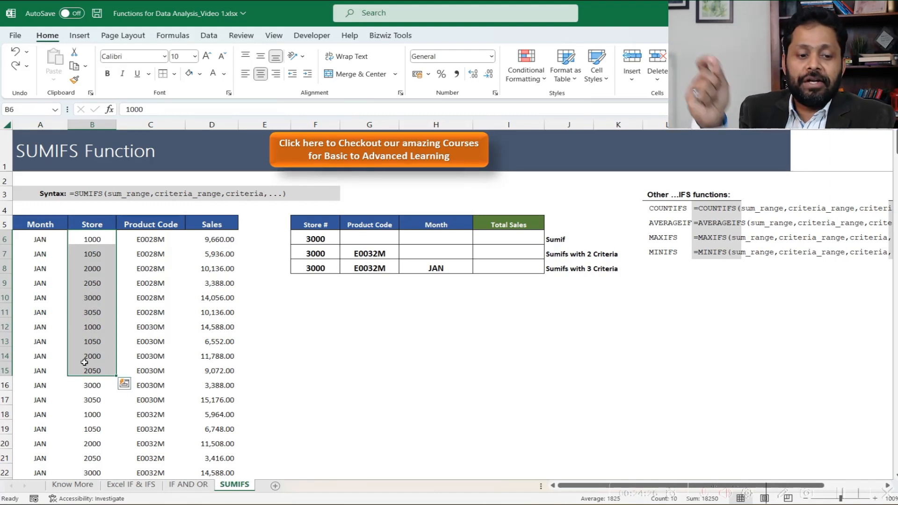
drag(99, 239, 92, 353)
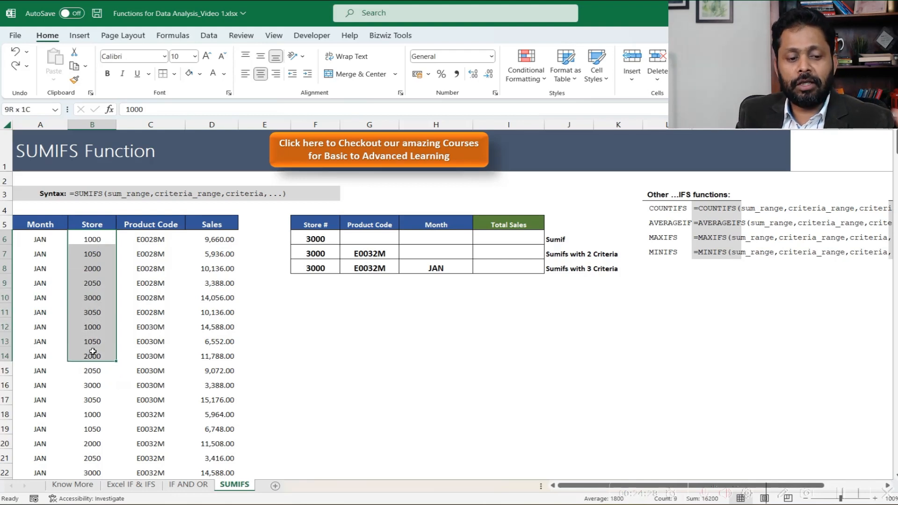
click(155, 240)
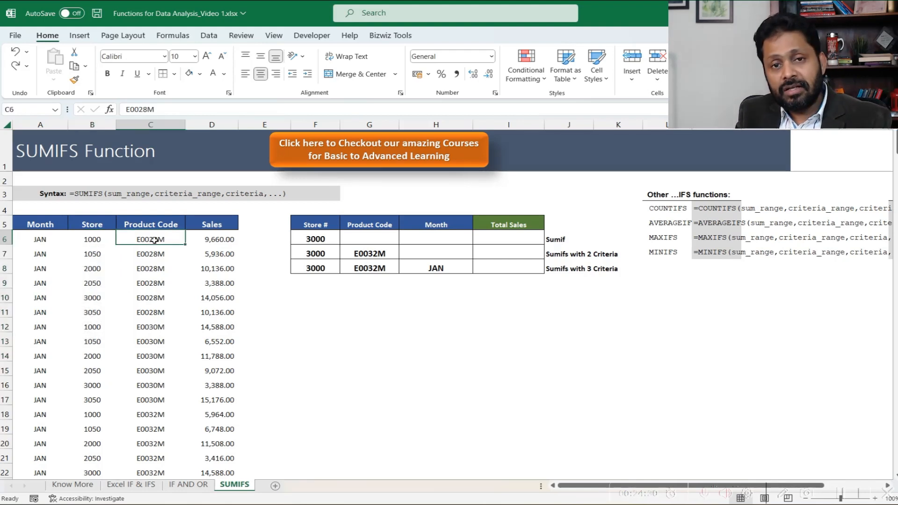
drag(149, 242, 152, 342)
drag(220, 240, 214, 319)
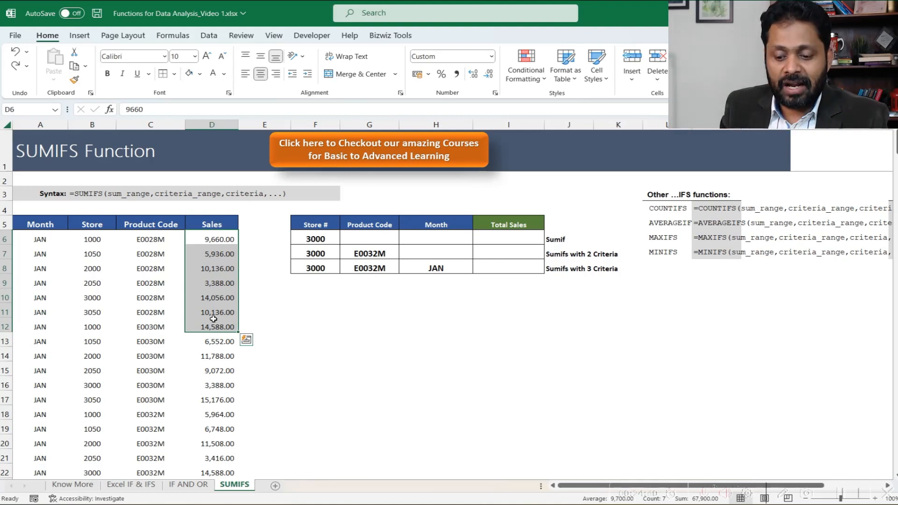
click(329, 238)
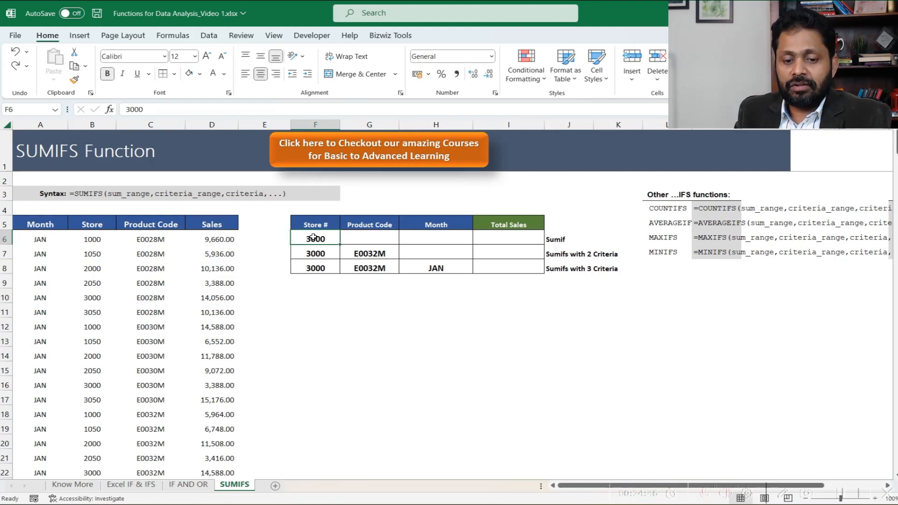
click(476, 239)
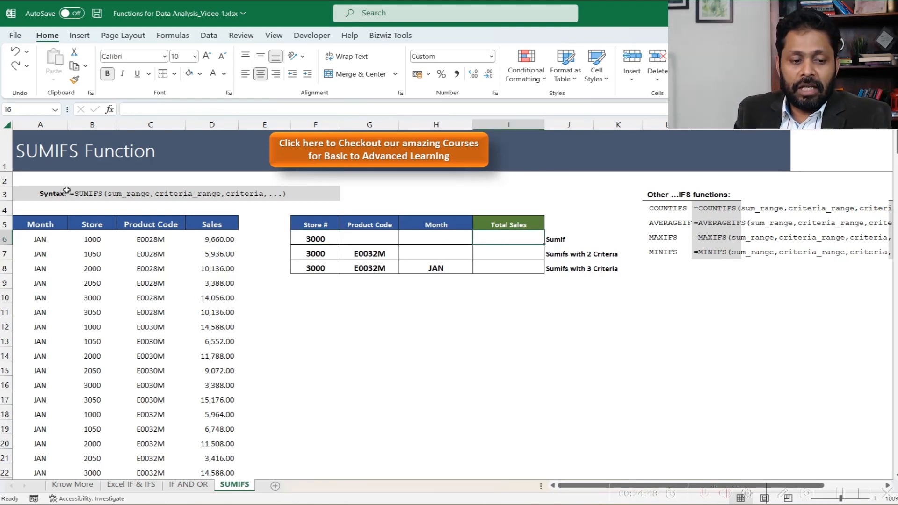
click(98, 124)
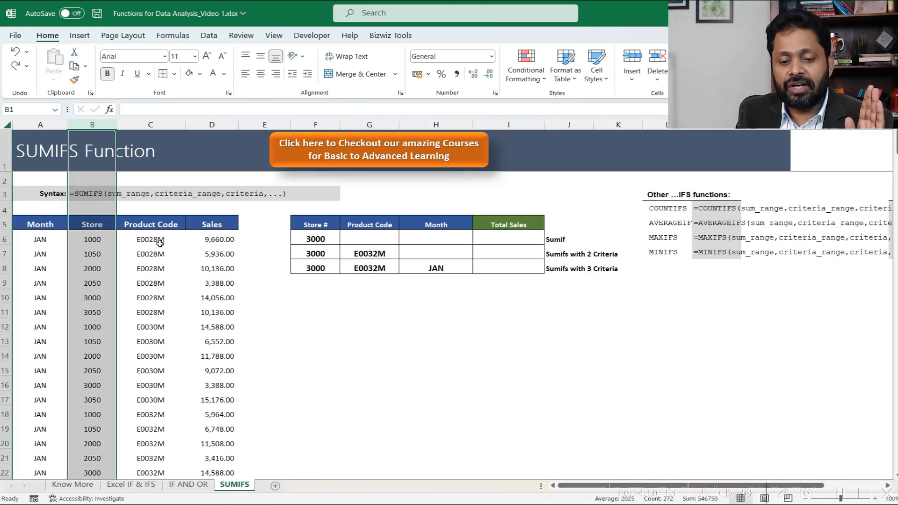
- Start a SUMIFS formula in I6 with the Sales column D:D as the sum range
click(490, 238)
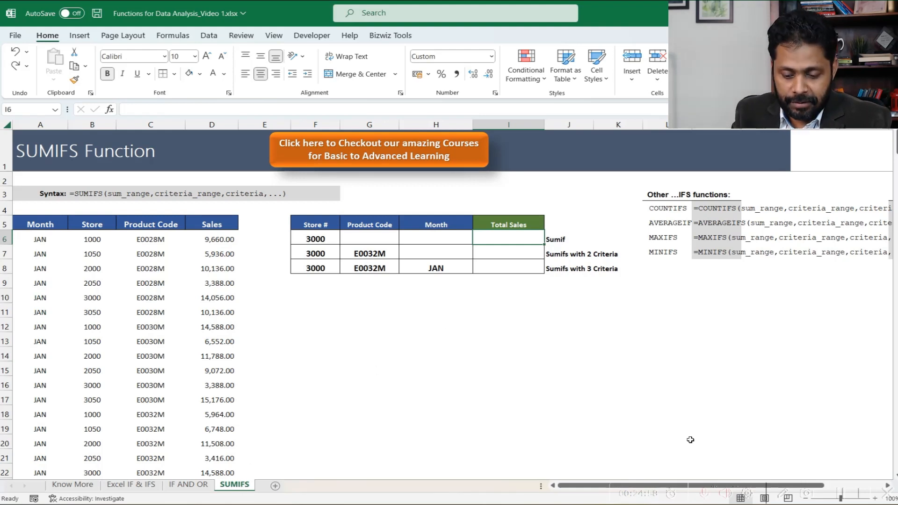
text(=sumifs)
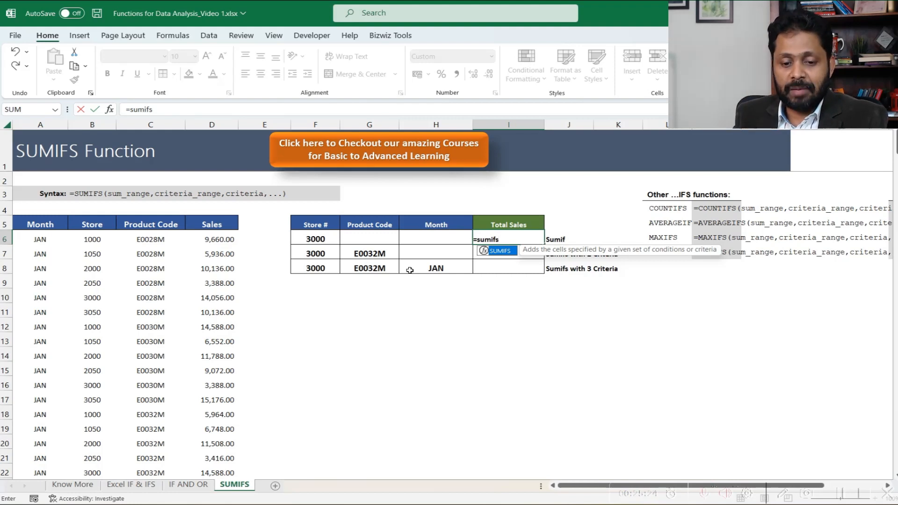
text(()
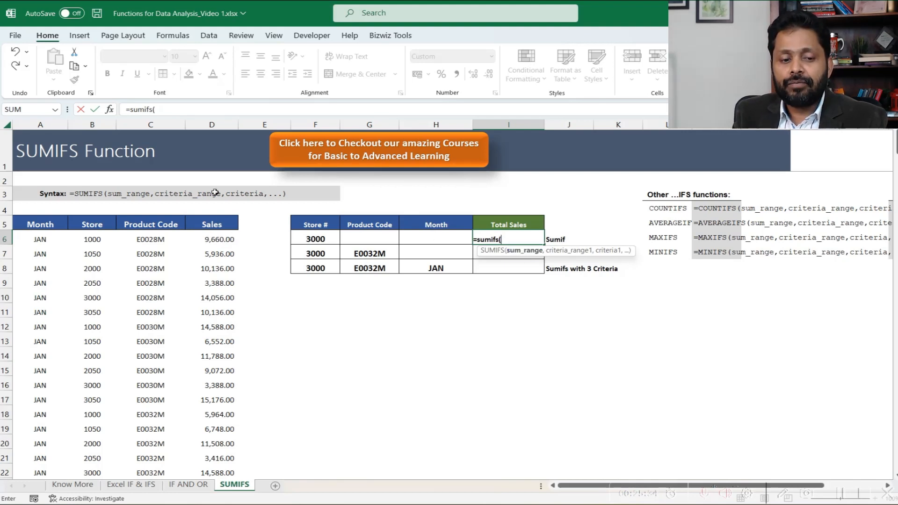
click(206, 125)
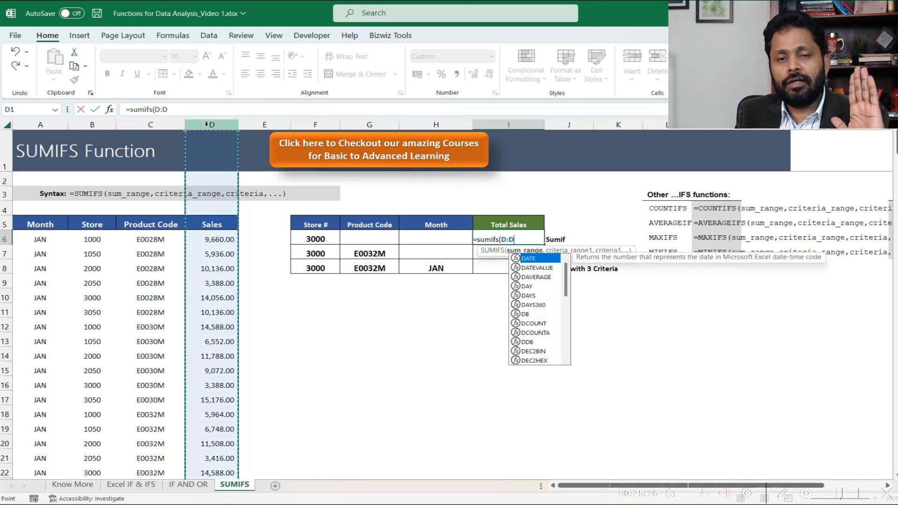
text(,)
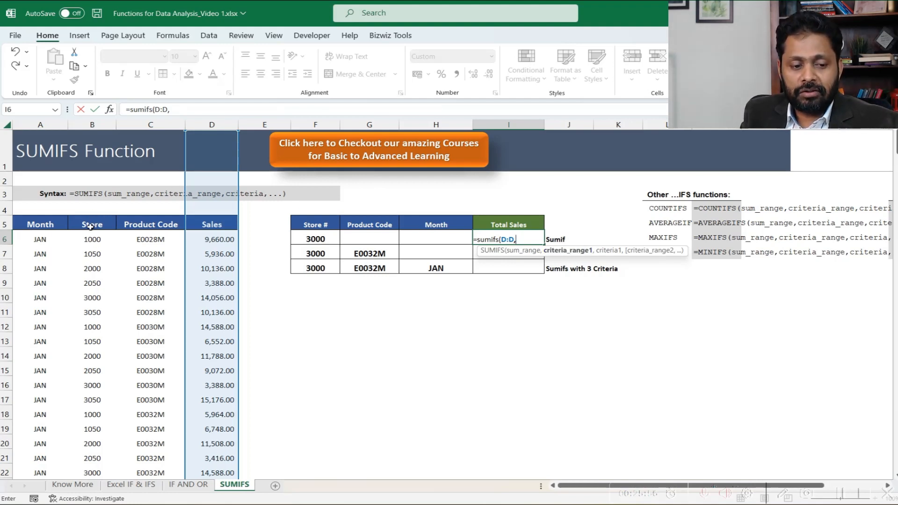
- Complete the I6 SUMIFS formula with Store column B:B as the criteria range and F6 as the criterion
click(87, 124)
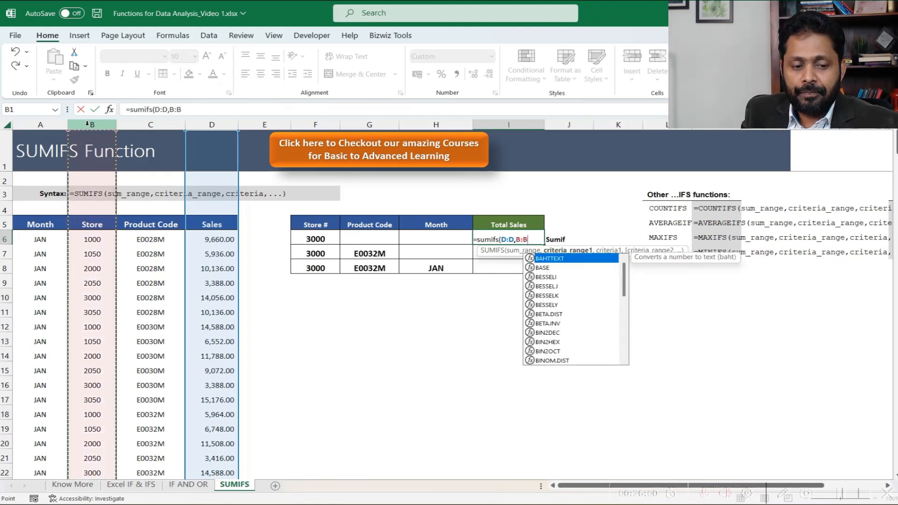
text(,)
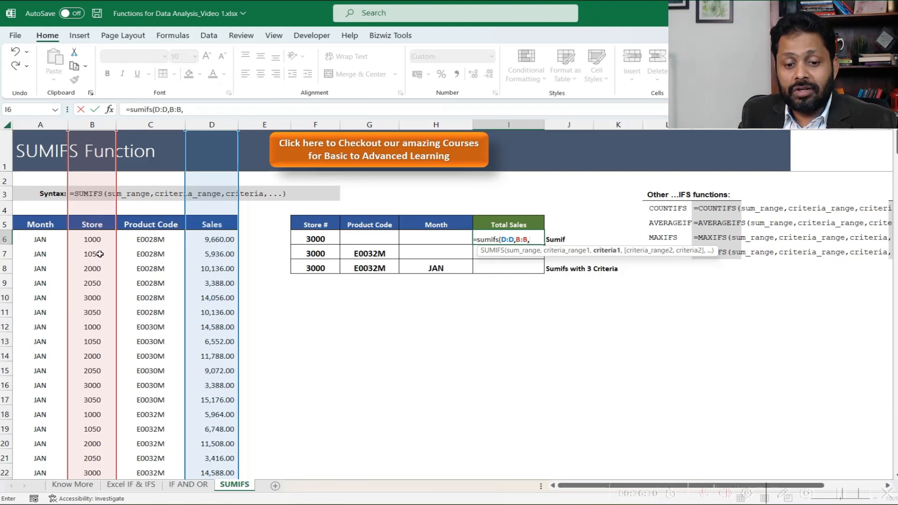
click(306, 239)
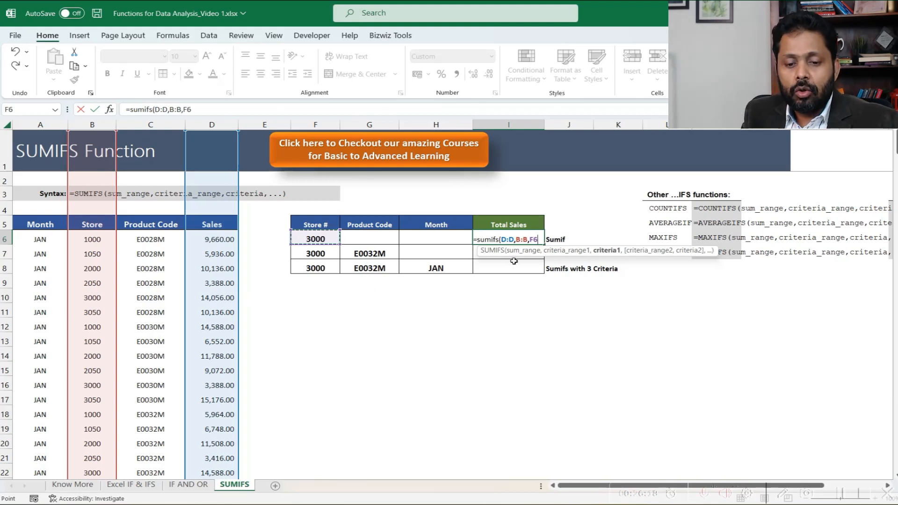
text())
key(Return)
key(Up)
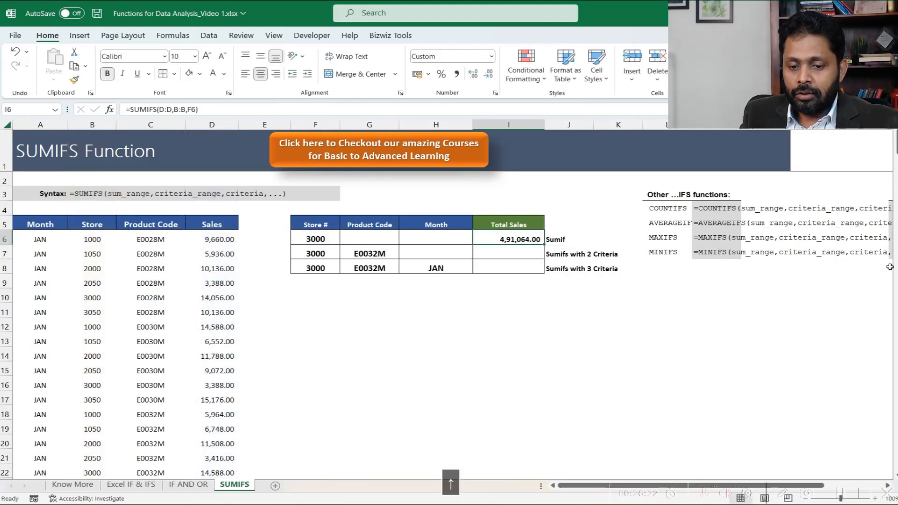
- Examine the store criterion and total in row 6, then the store and product code criteria in row 7
key(Left)
key(Left)
key(Left)
key(Right)
key(Right)
key(Right)
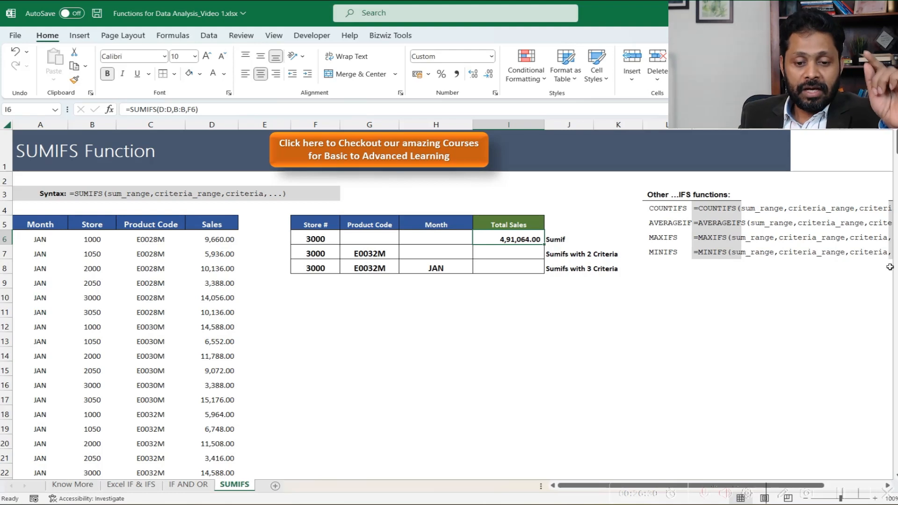
key(Down)
key(Left)
key(Left)
key(Left)
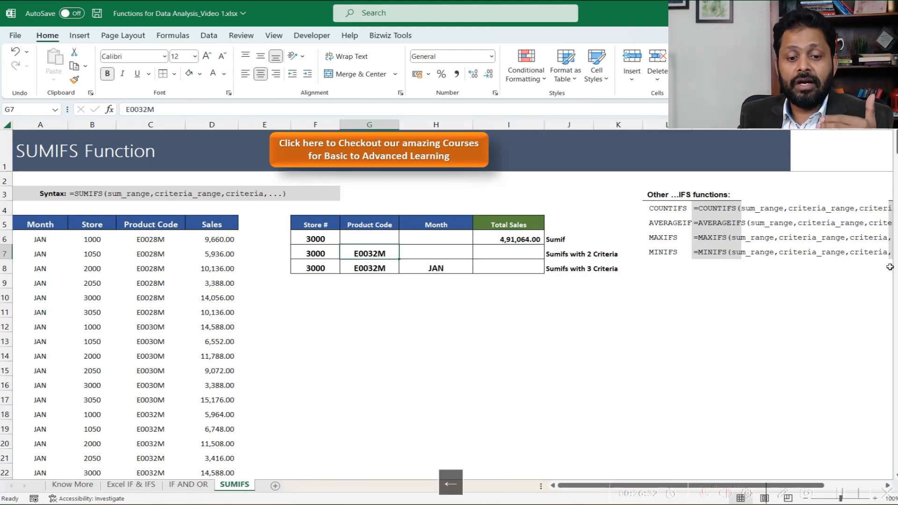
key(shift+Right)
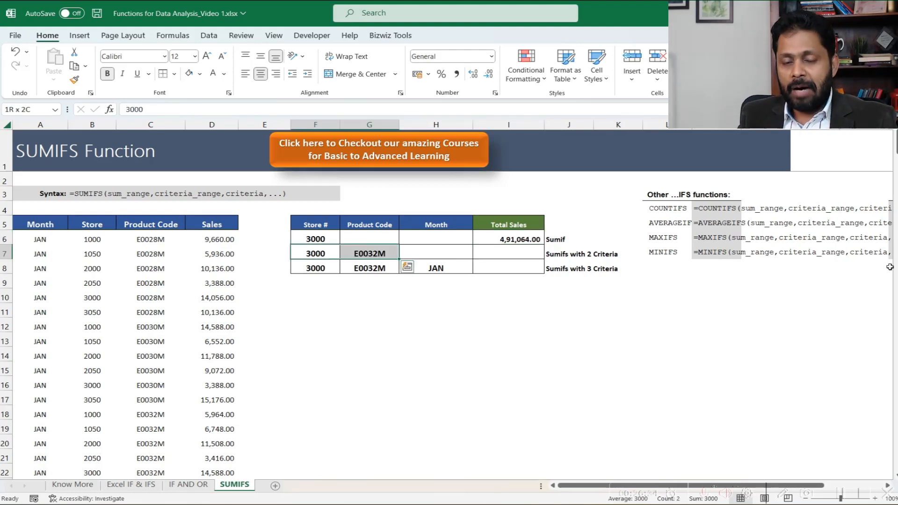
key(shift+Left)
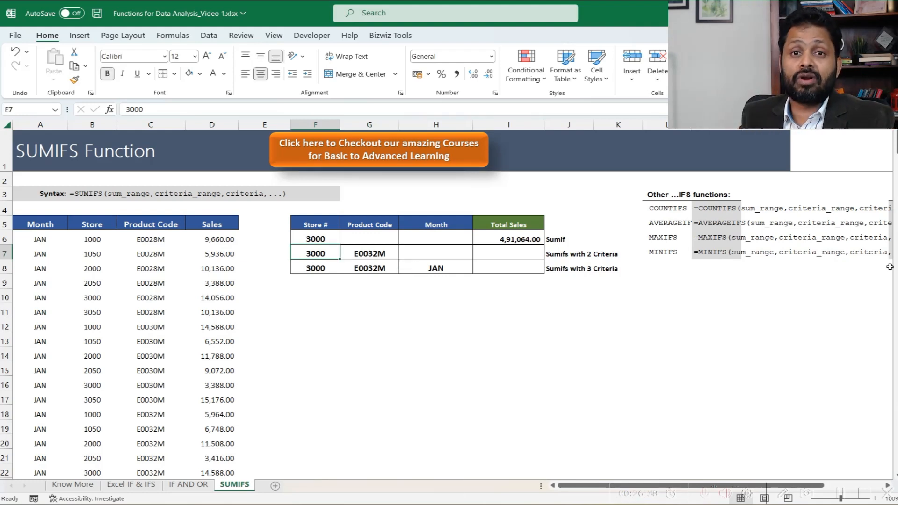
key(Right)
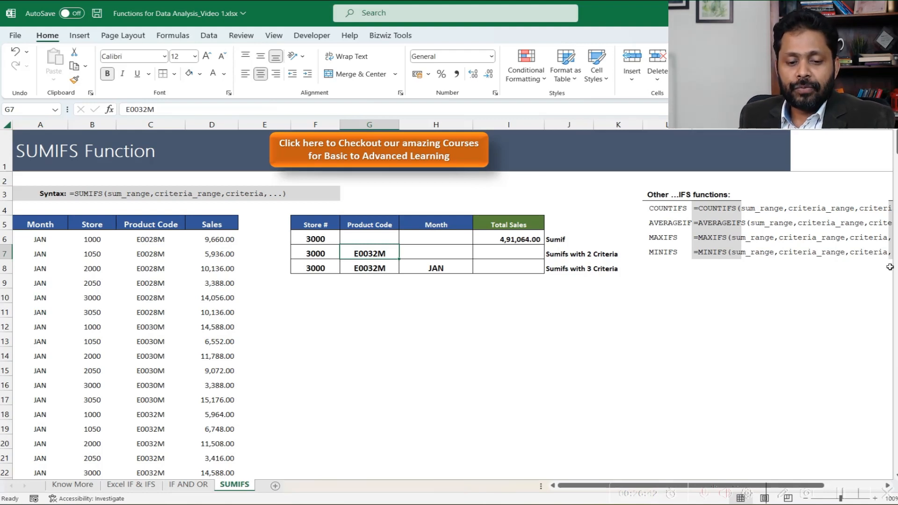
key(Left)
key(Right)
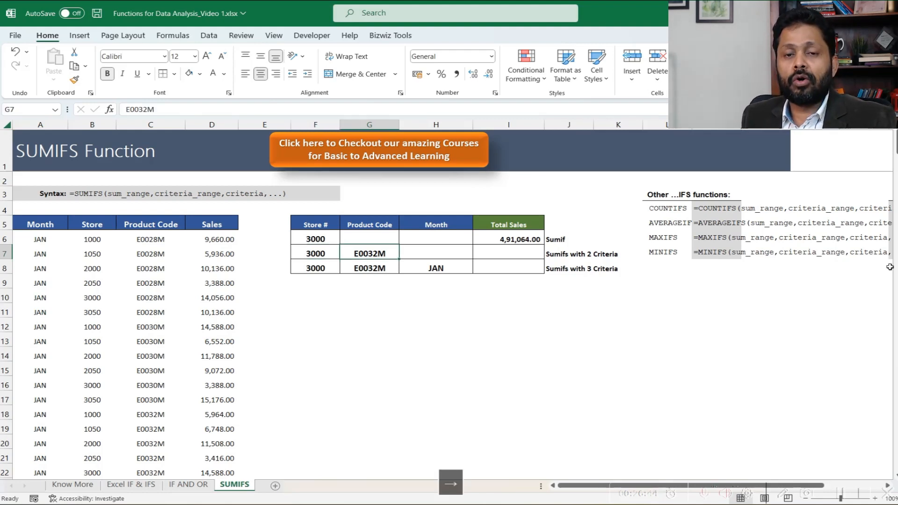
key(Right)
key(Right)
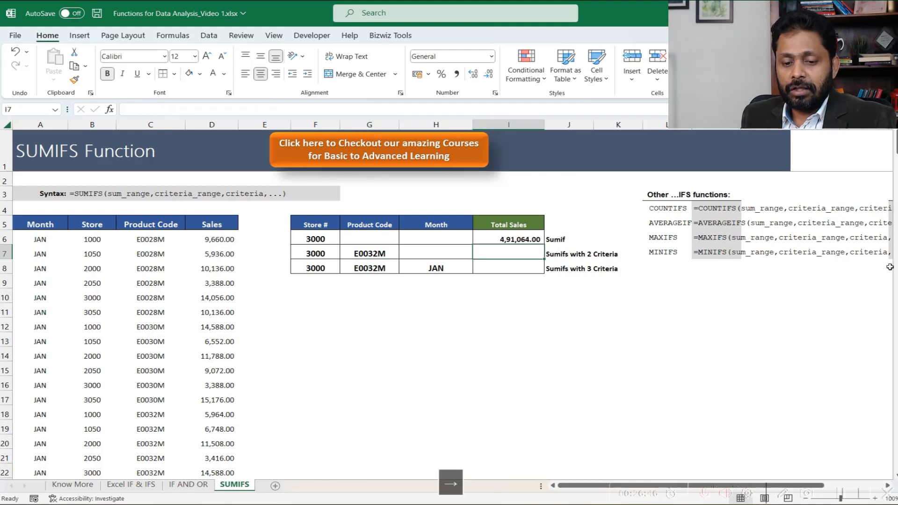
key(Left)
key(Left)
key(Left)
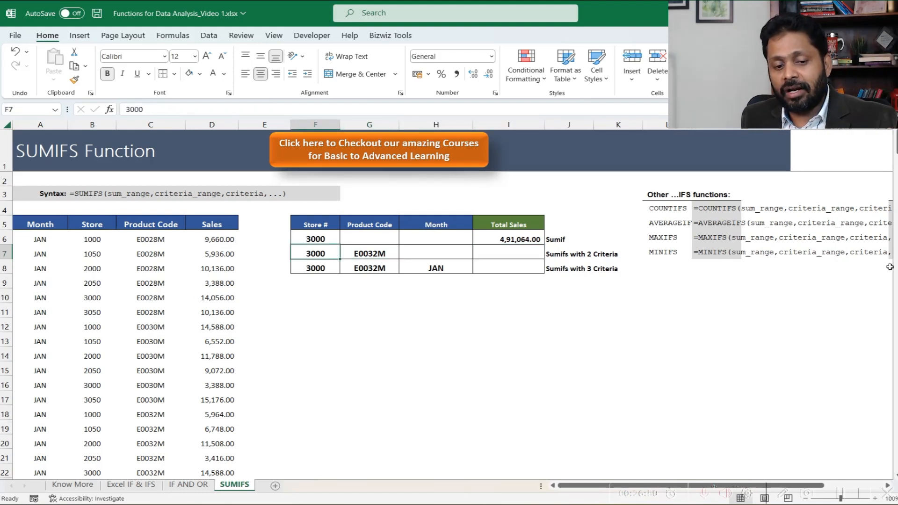
key(Right)
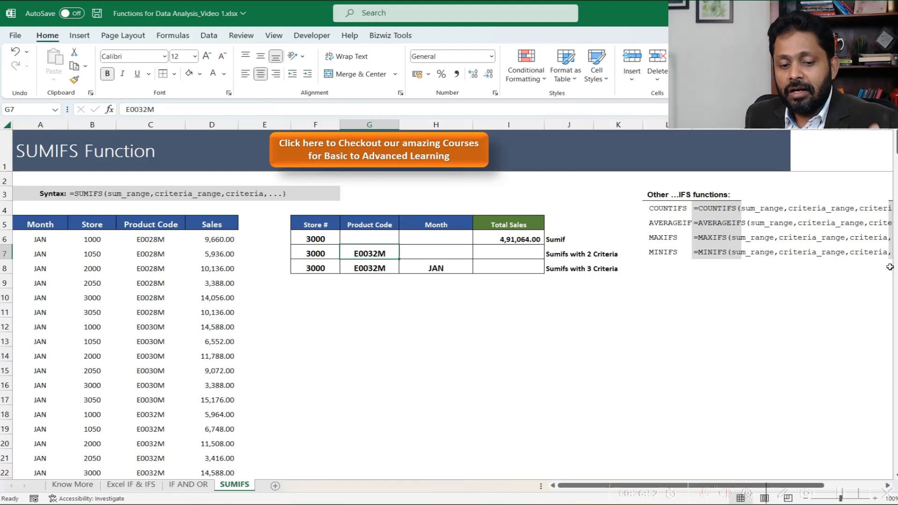
key(Right)
key(Right)
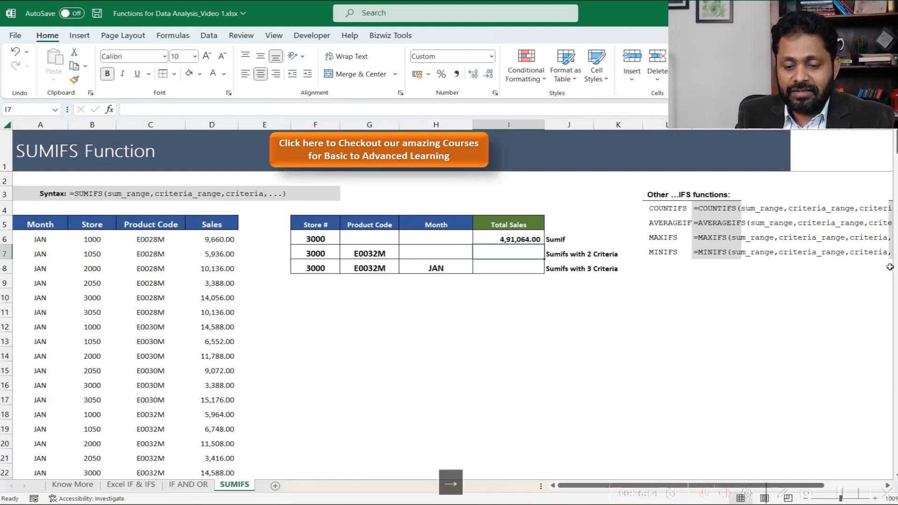
- Start a SUMIFS formula in I7 summing Sales column D:D where Product Code column C:C matches G7
text(=sumifs)
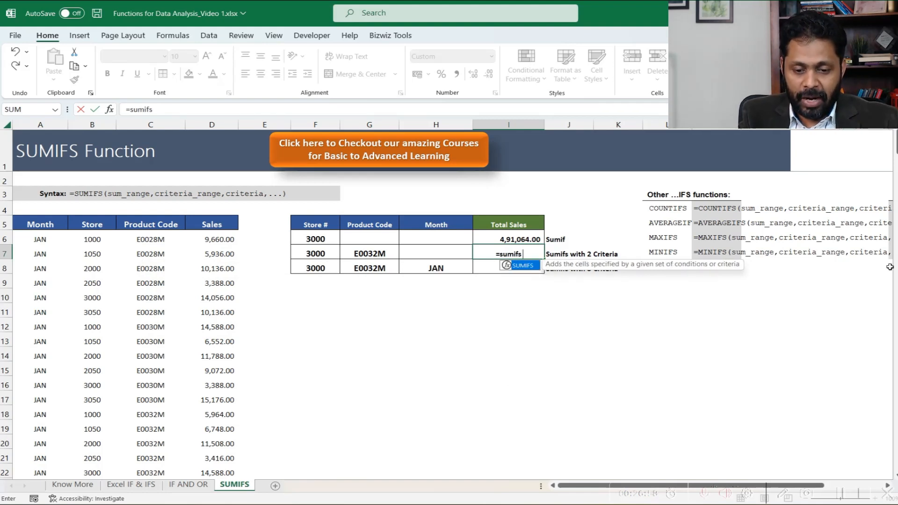
text(()
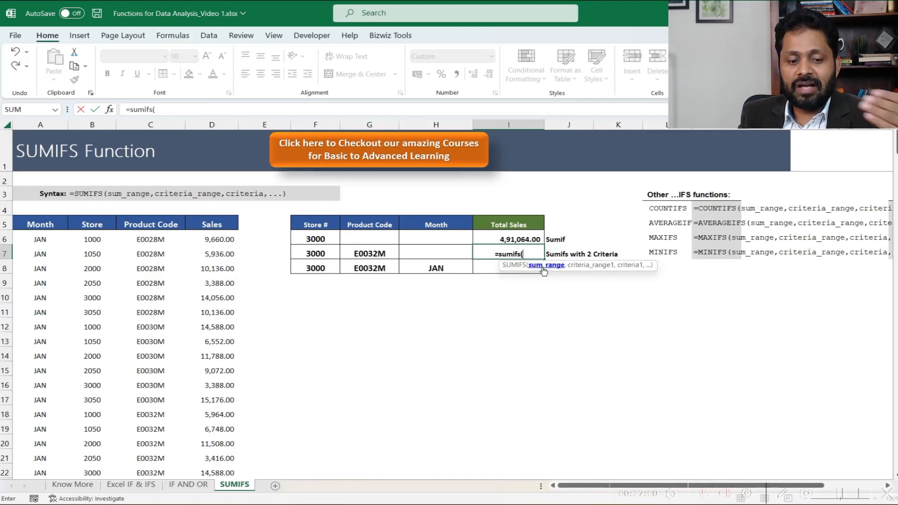
click(212, 125)
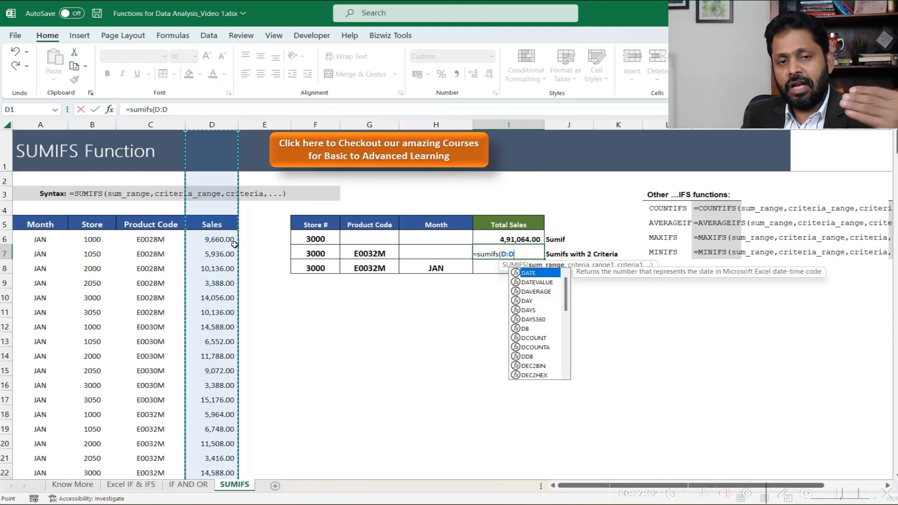
text(,)
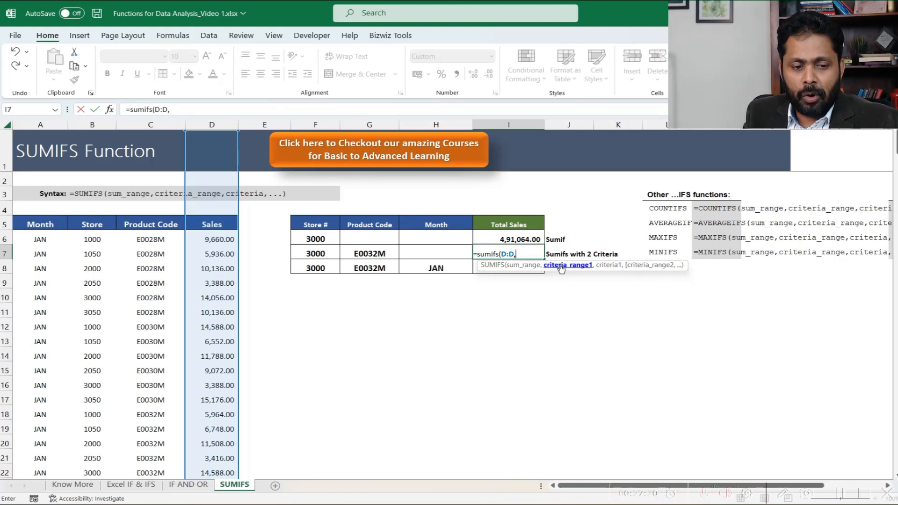
click(169, 125)
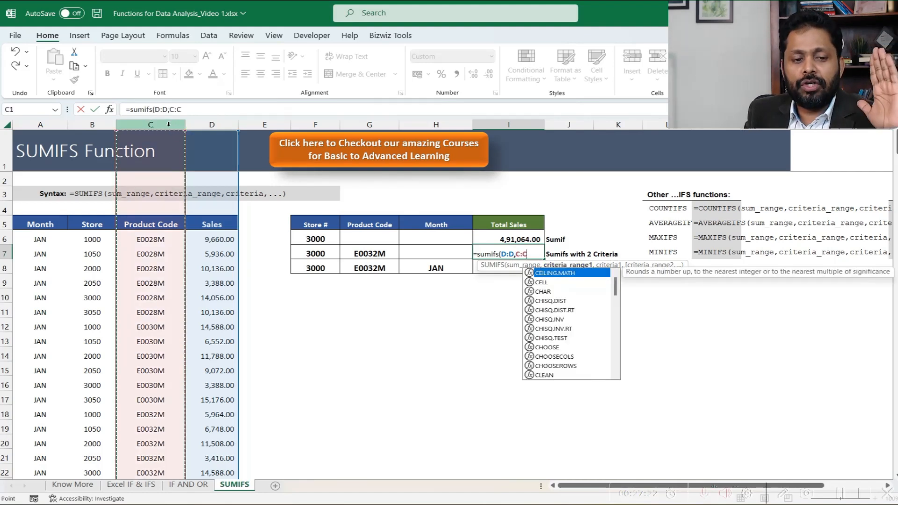
text(,)
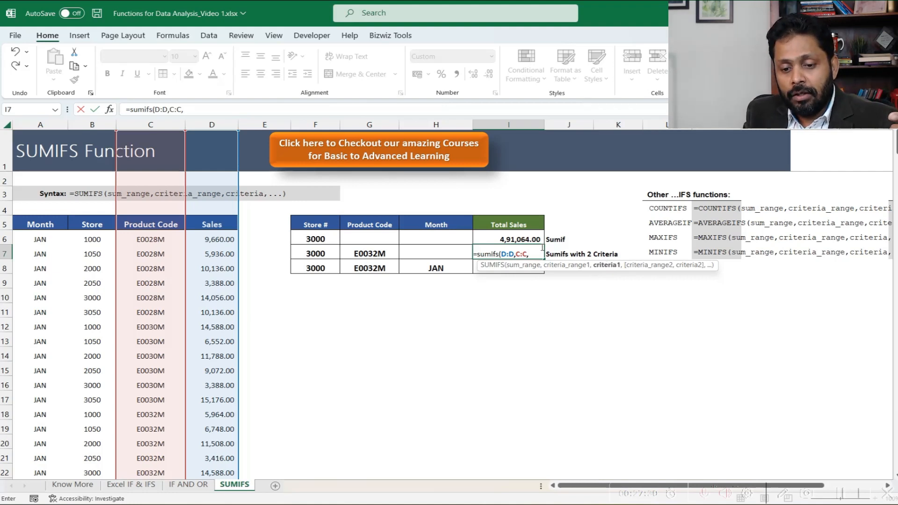
click(349, 254)
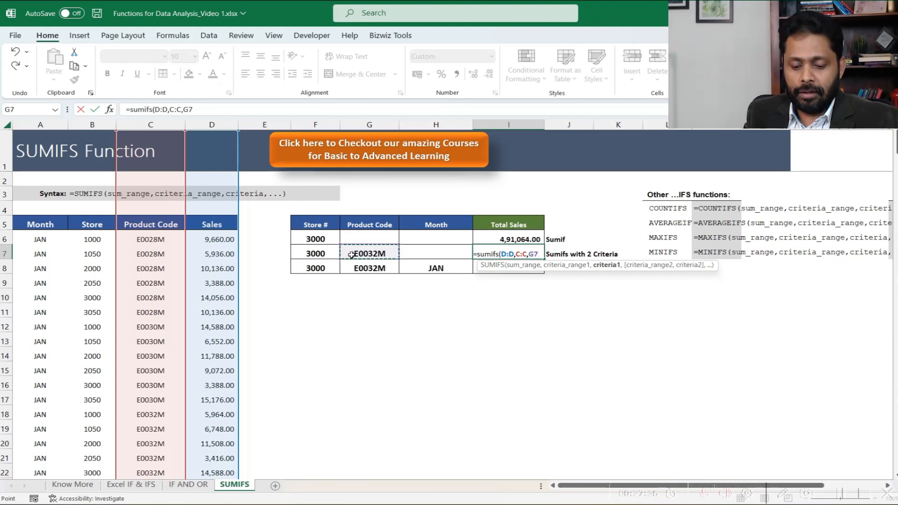
text(,)
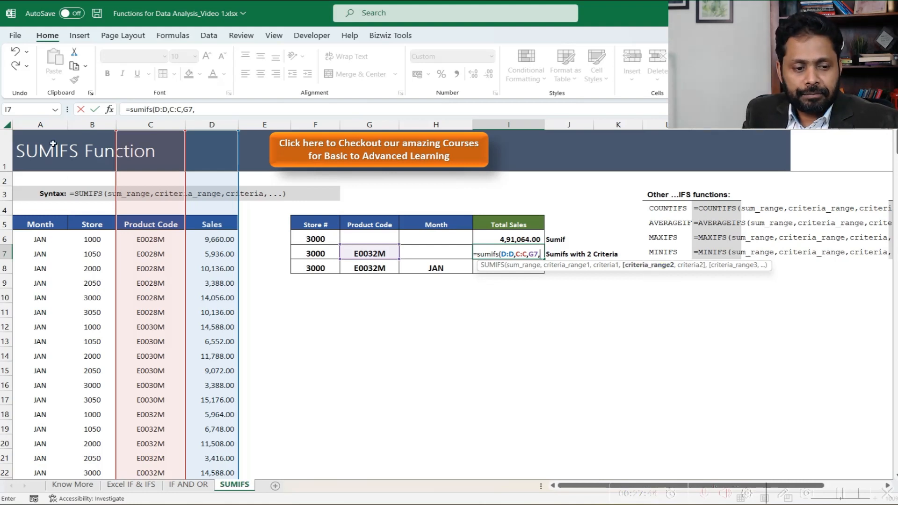
- Complete the I7 formula with Store column B:B as the second criteria range and F7 as its criterion
click(81, 123)
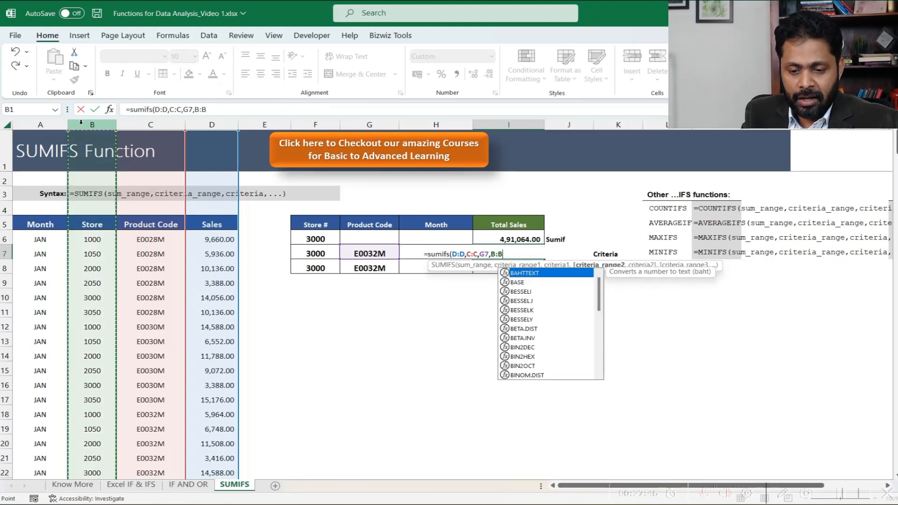
text(,)
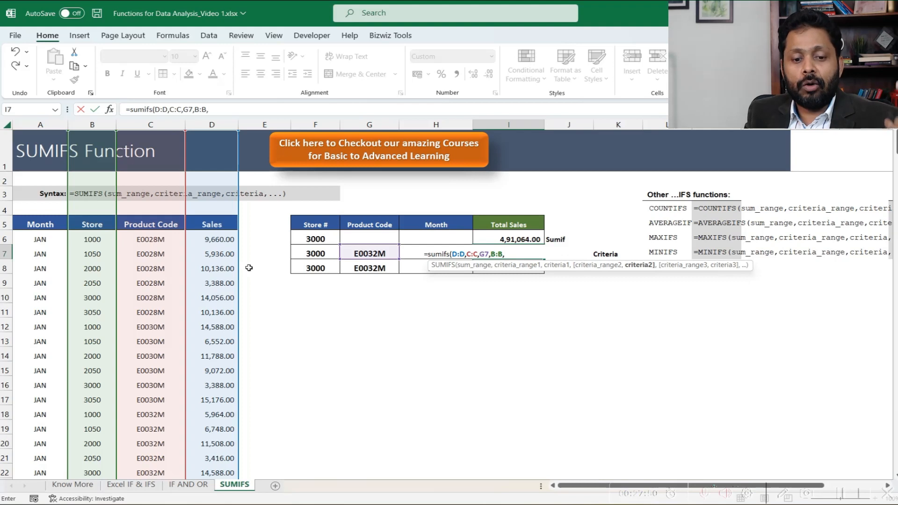
click(317, 252)
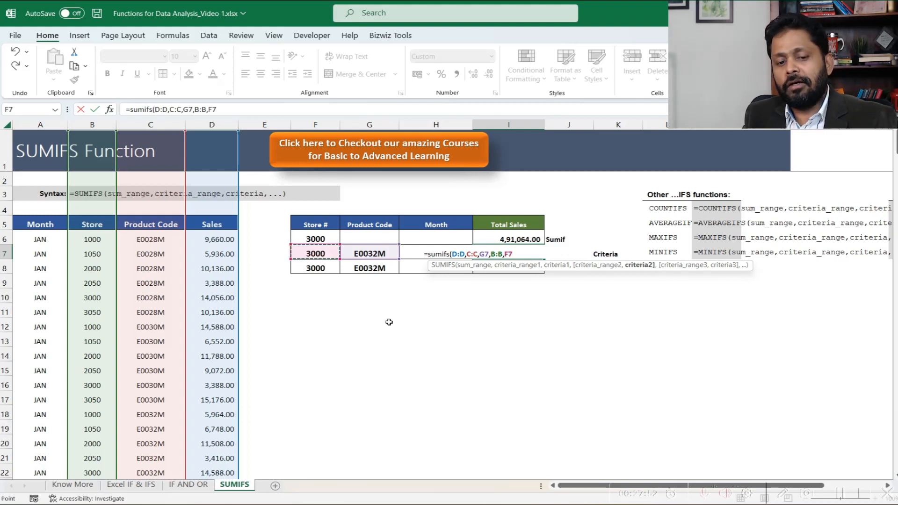
text())
key(Return)
key(Up)
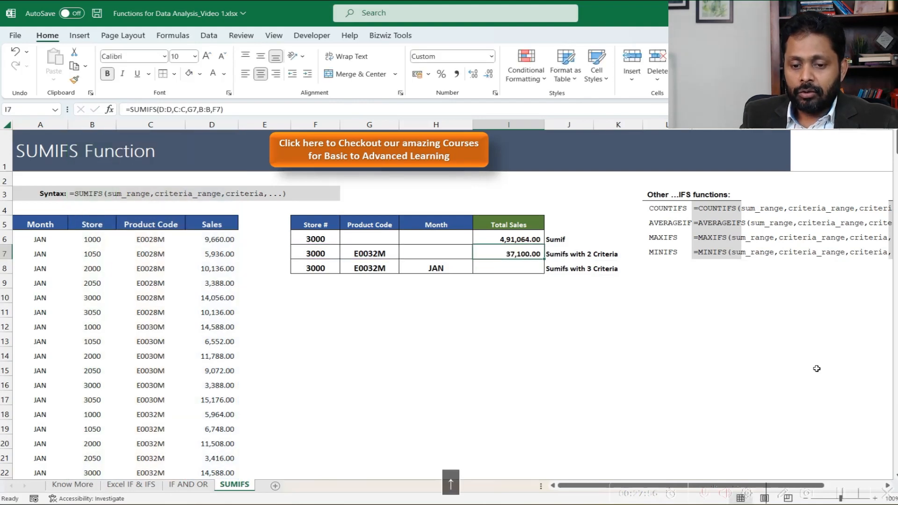
- Review the two criteria in F7 and G7 against the total sales formula in I7
key(Left)
key(Left)
key(Left)
key(Right)
key(Right)
key(Right)
key(Up)
key(Down)
key(Left)
key(Left)
key(Left)
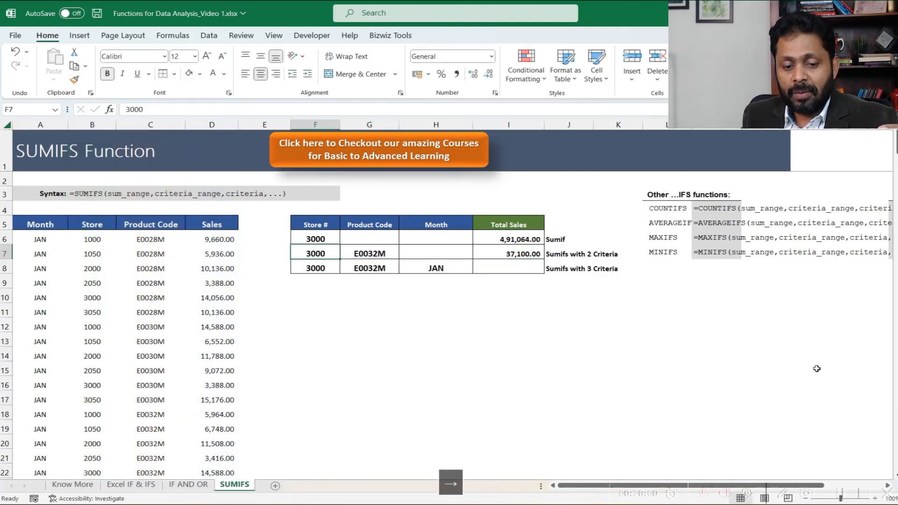
key(Right)
key(Right)
key(Right)
key(Right)
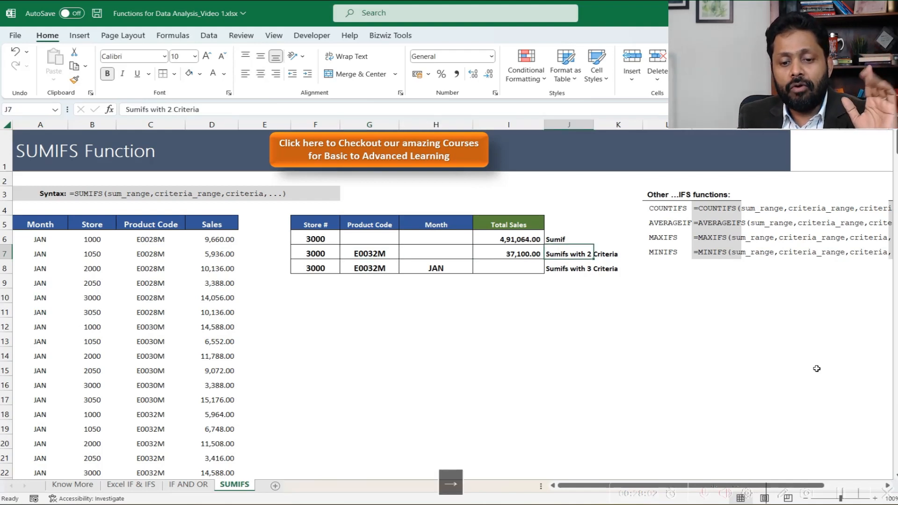
key(Left)
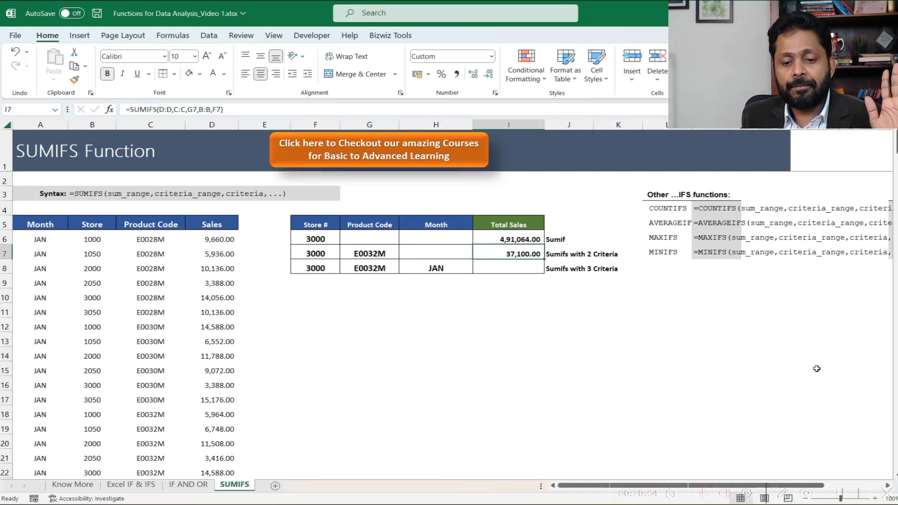
- Examine the store, product code and month criteria in row 8 and the Month column of the sales data
key(Left)
key(Left)
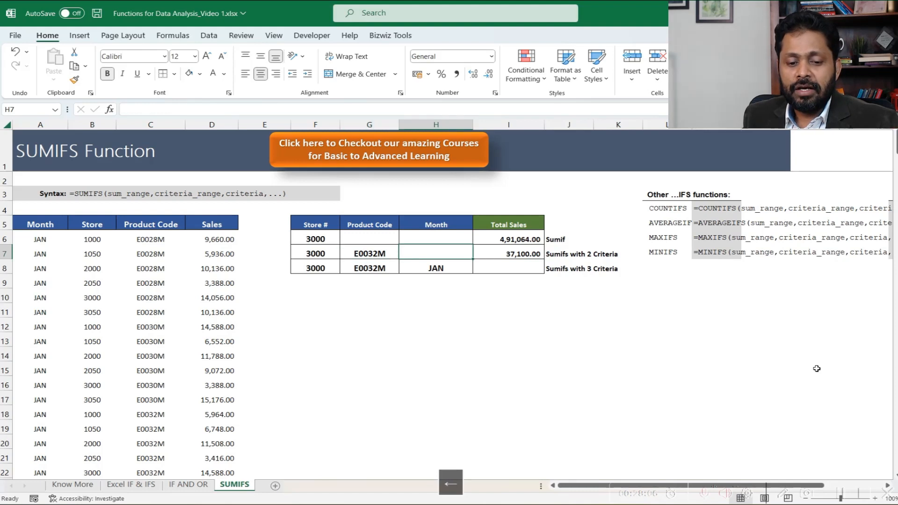
key(Down)
key(Right)
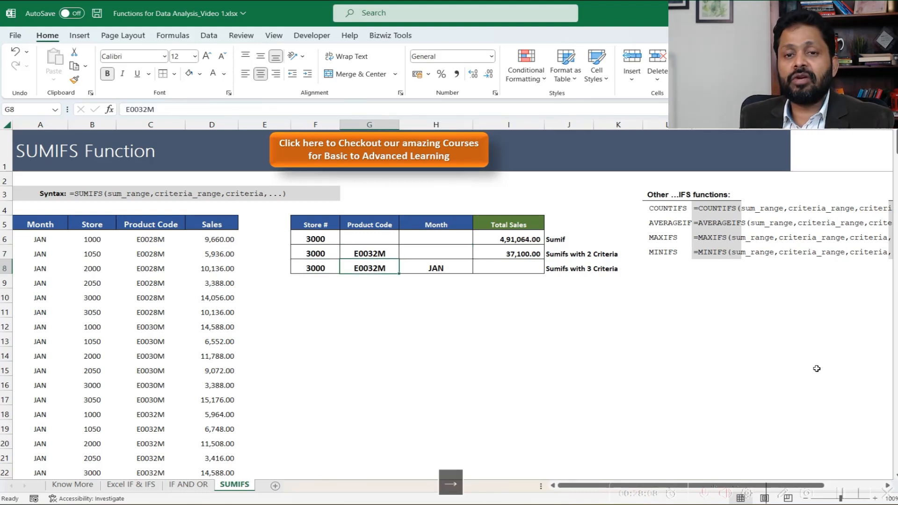
key(Left)
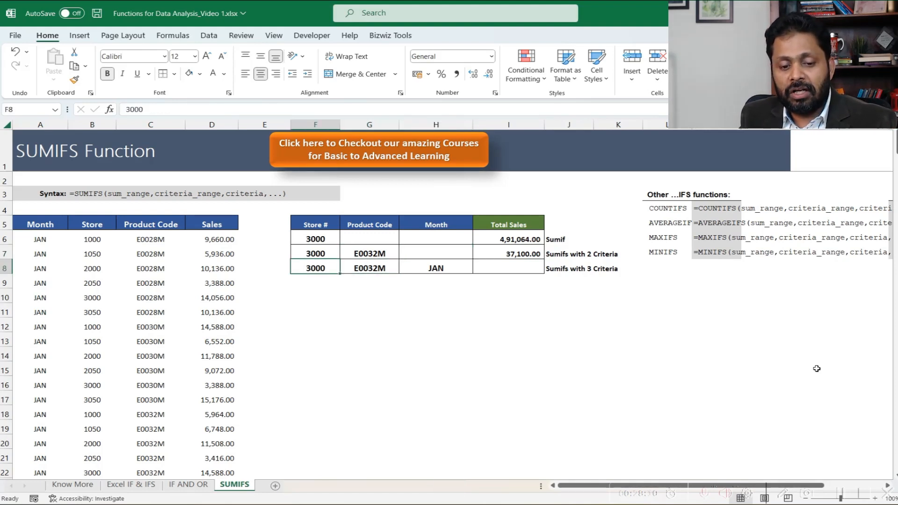
key(Right)
key(Right)
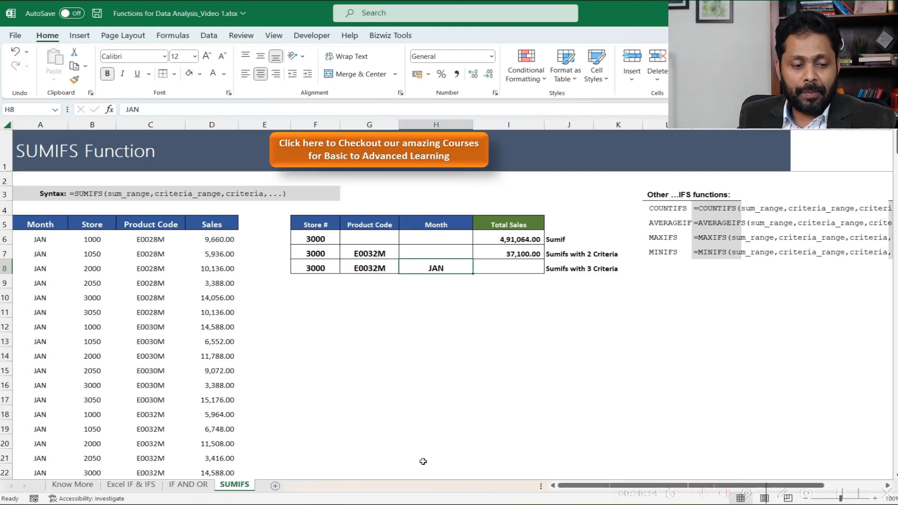
click(60, 353)
scroll(61, 370, down, 10)
scroll(62, 372, down, 10)
scroll(60, 374, up, 20)
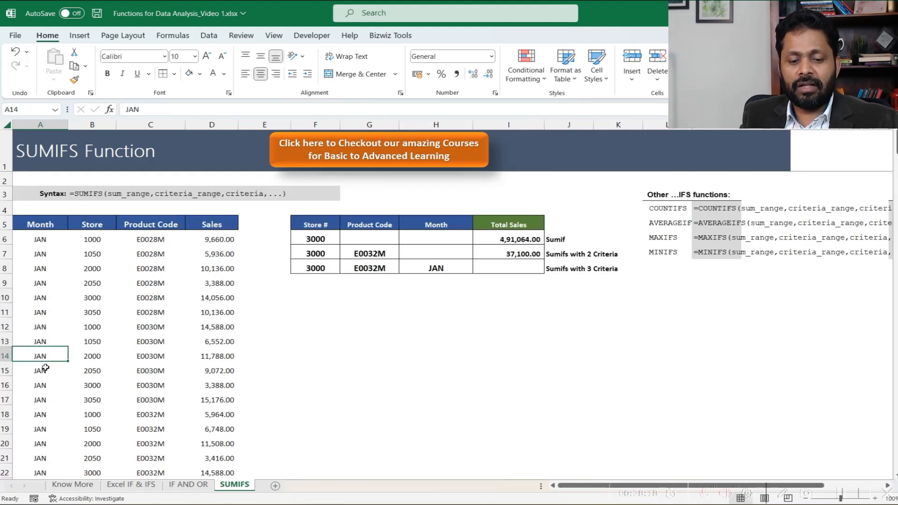
click(437, 272)
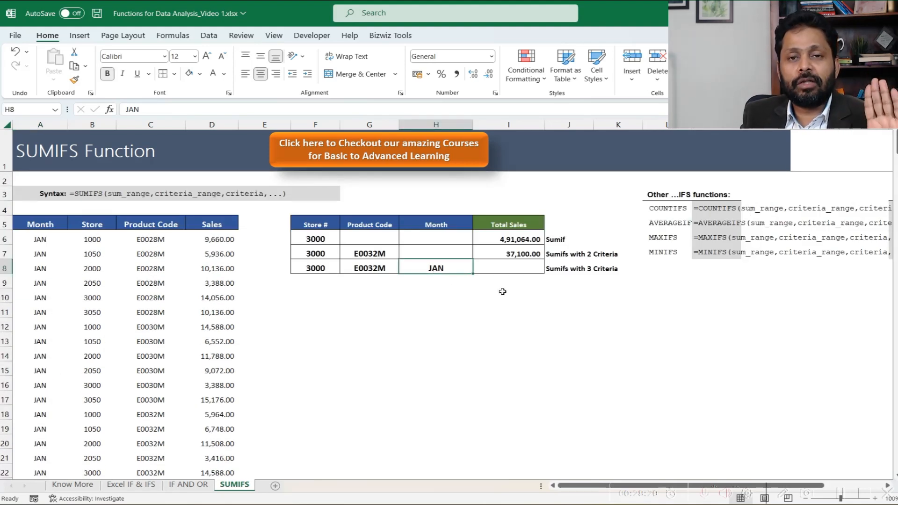
- Start a SUMIFS formula in I8 summing Sales column D:D where Month column A:A matches H8
click(322, 266)
click(367, 267)
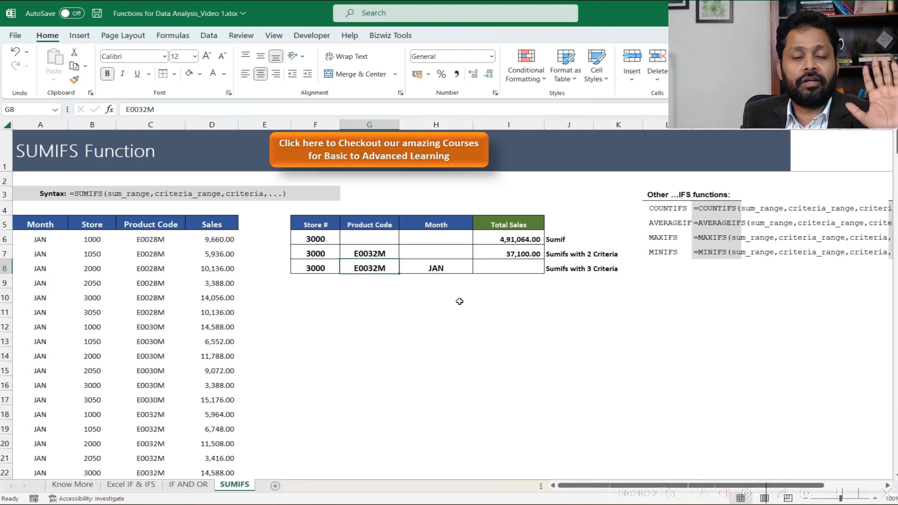
click(516, 269)
text(=sumifs)
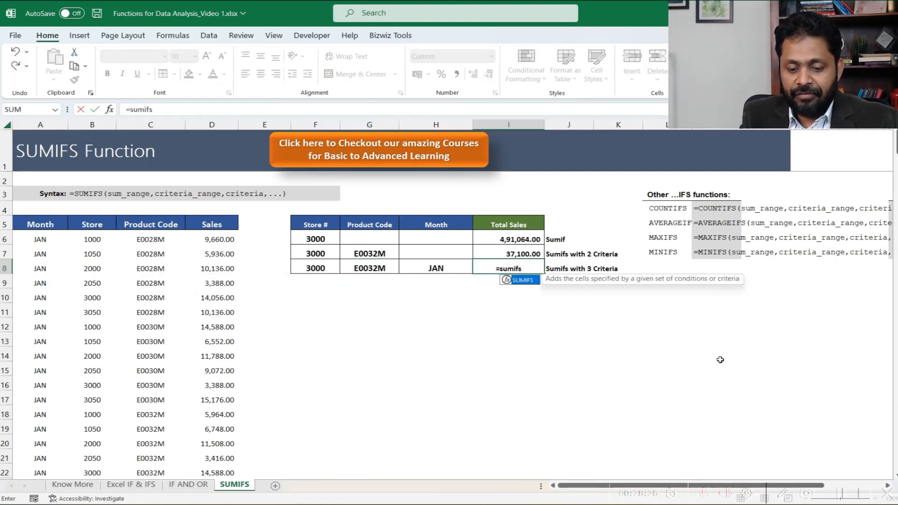
text(()
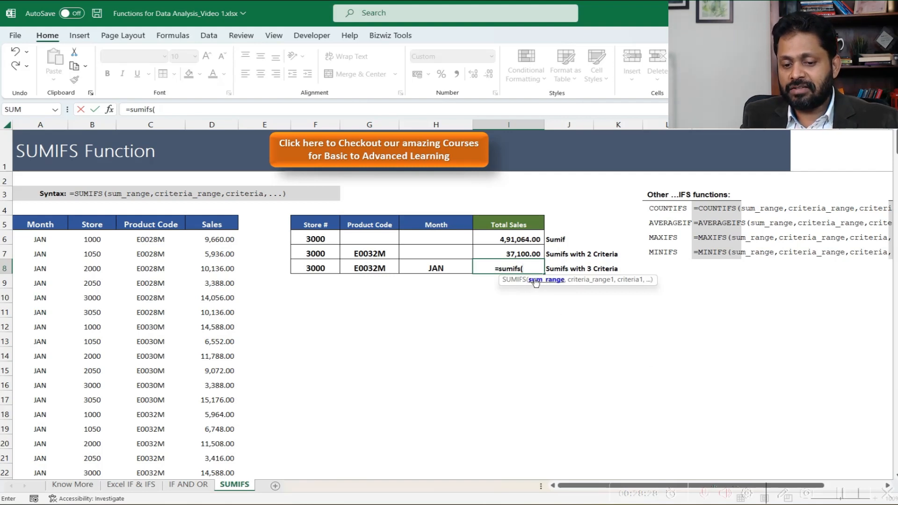
click(212, 124)
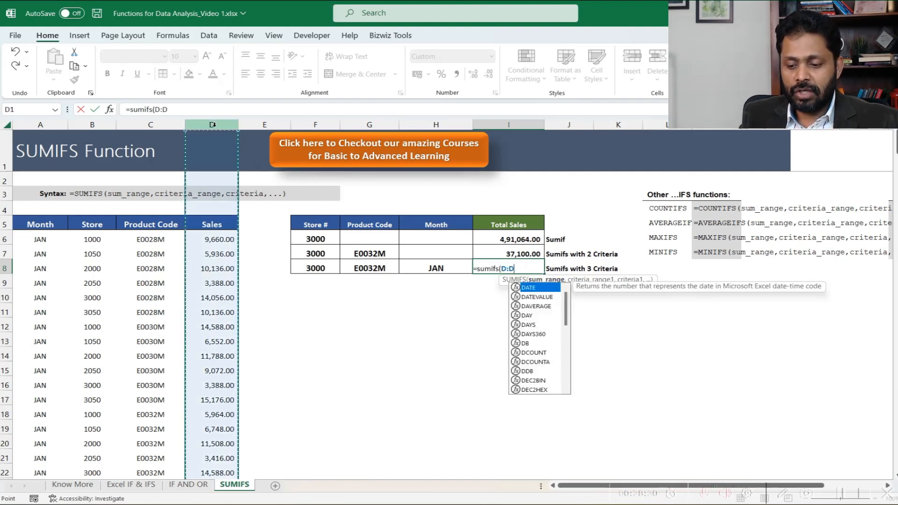
text(,)
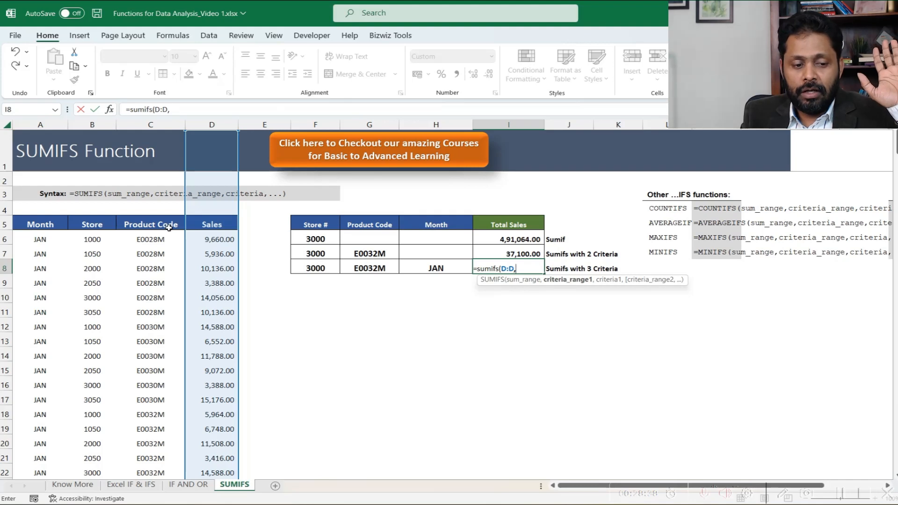
click(34, 124)
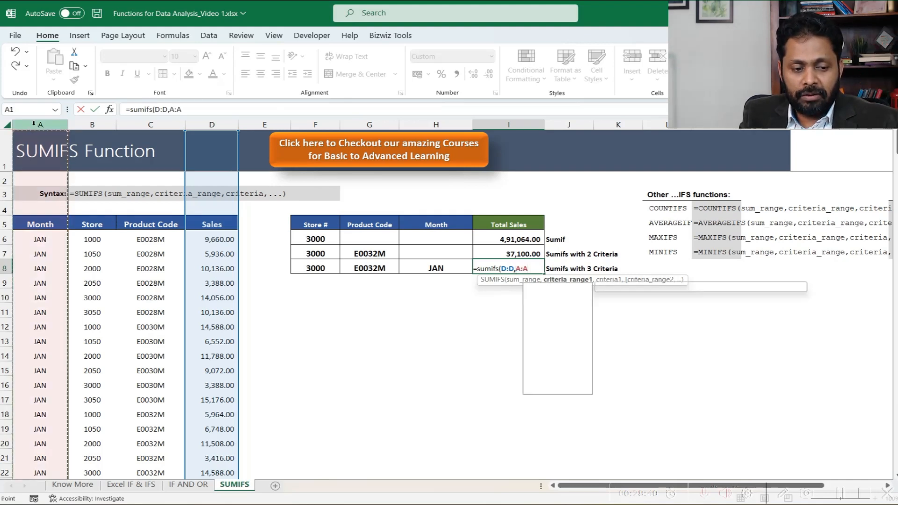
text(,)
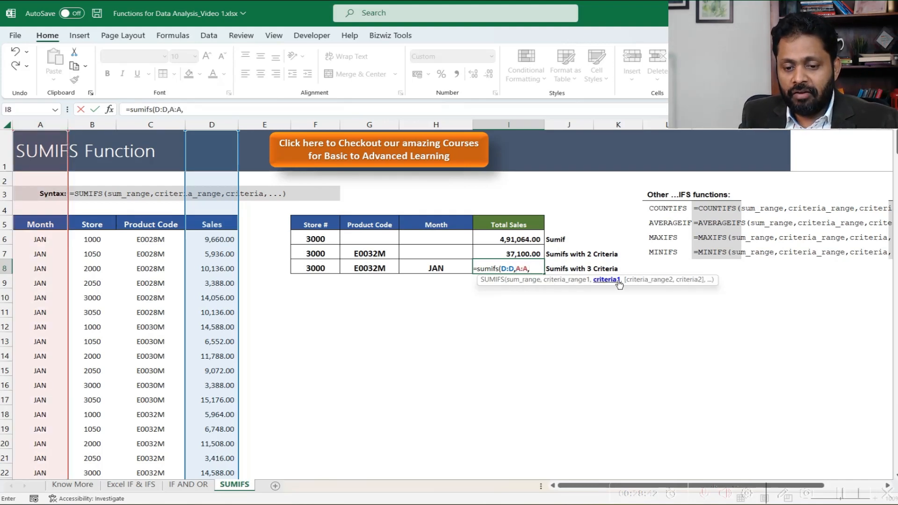
click(428, 270)
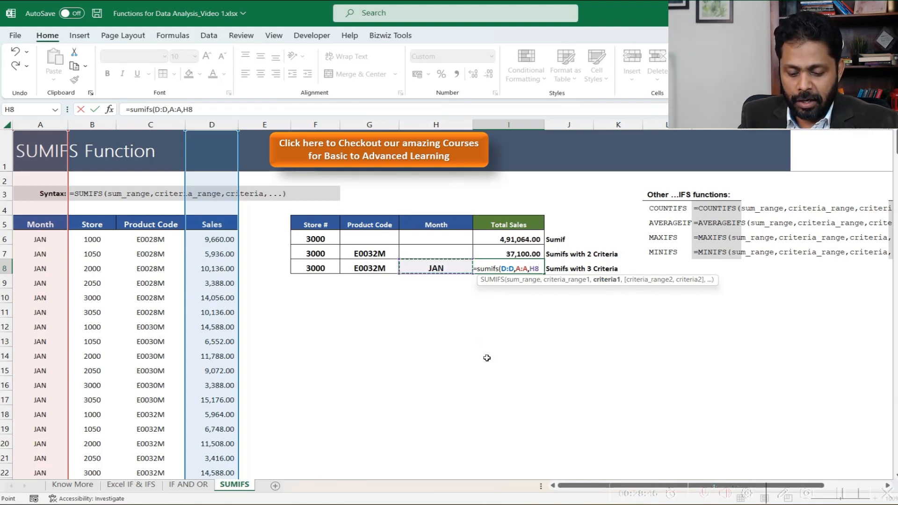
text(,)
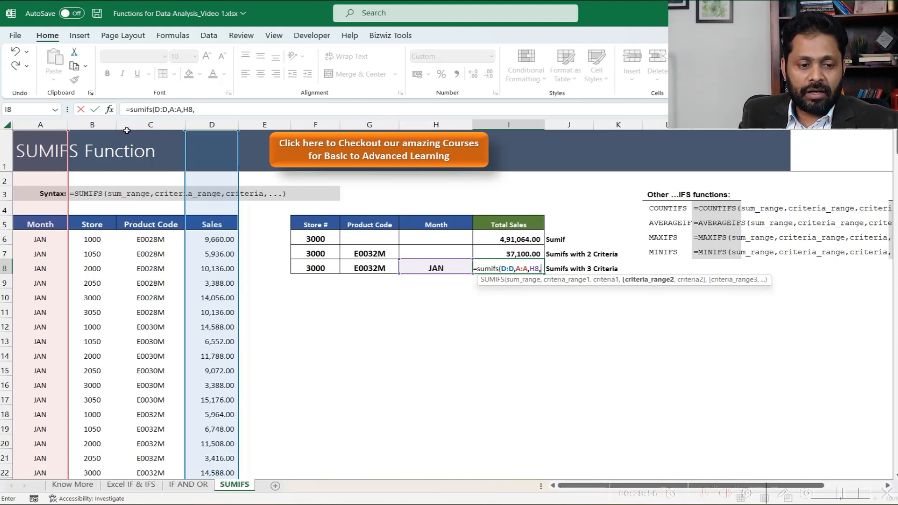
- Complete the I8 formula with Store column B:B matching F8 and Product Code column C:C matching G8
click(100, 124)
text(,)
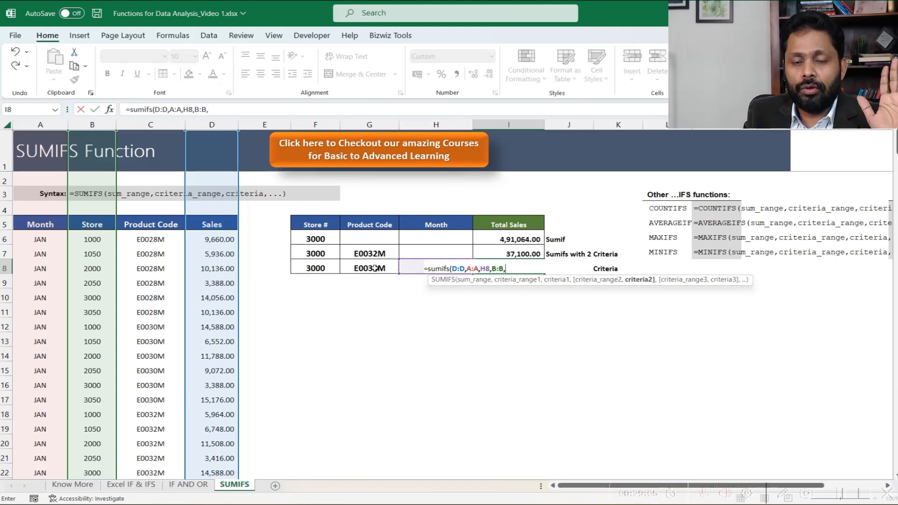
click(319, 271)
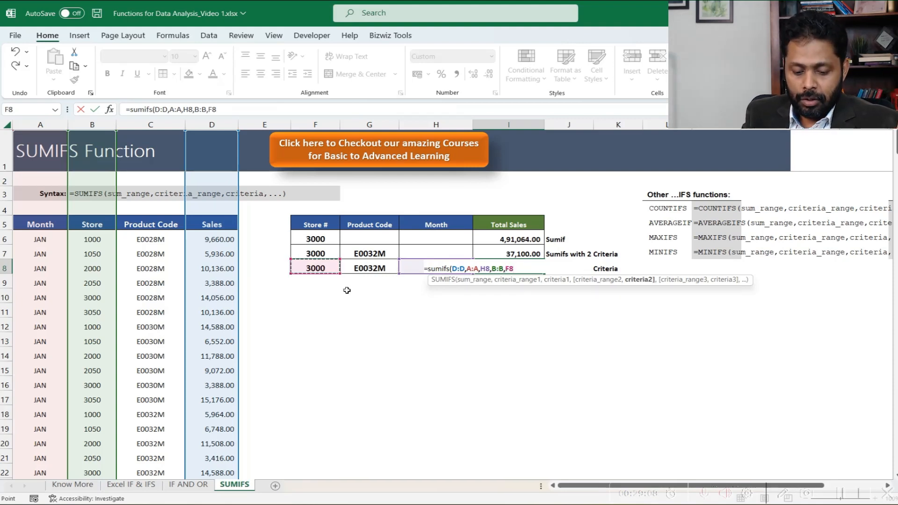
text(,)
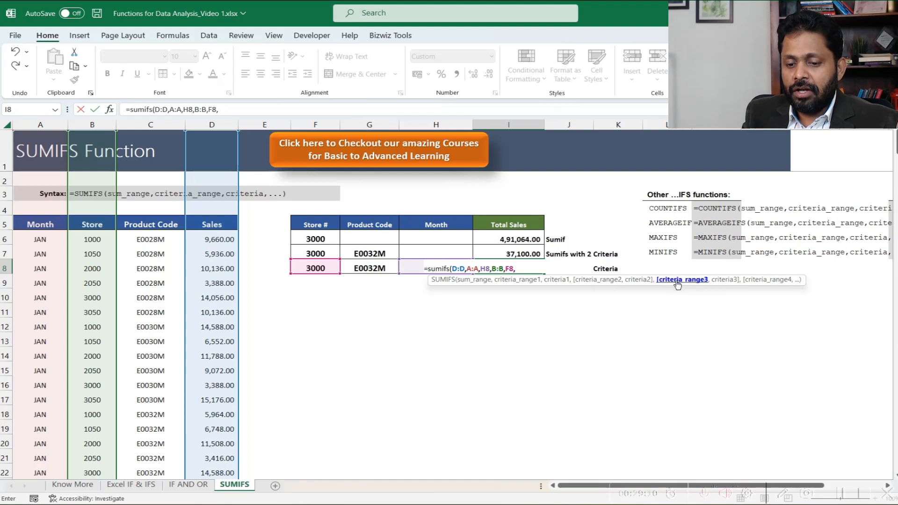
click(152, 123)
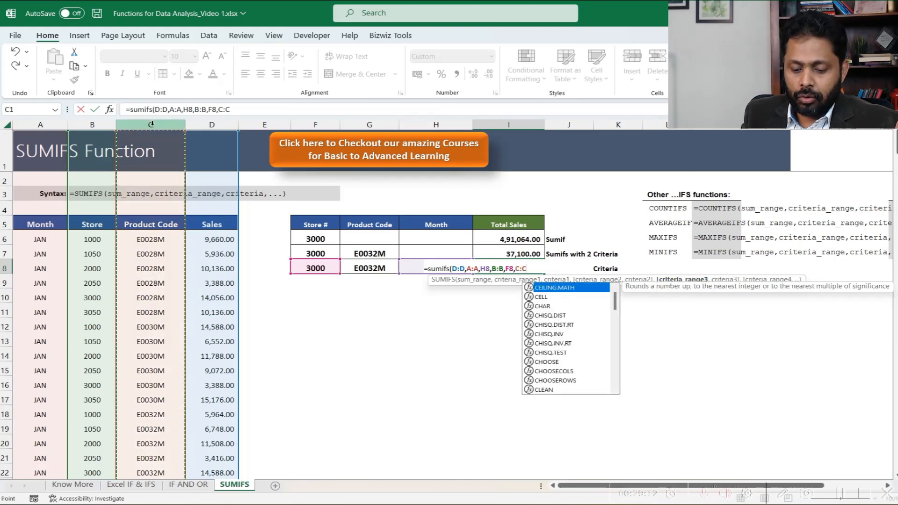
text(,)
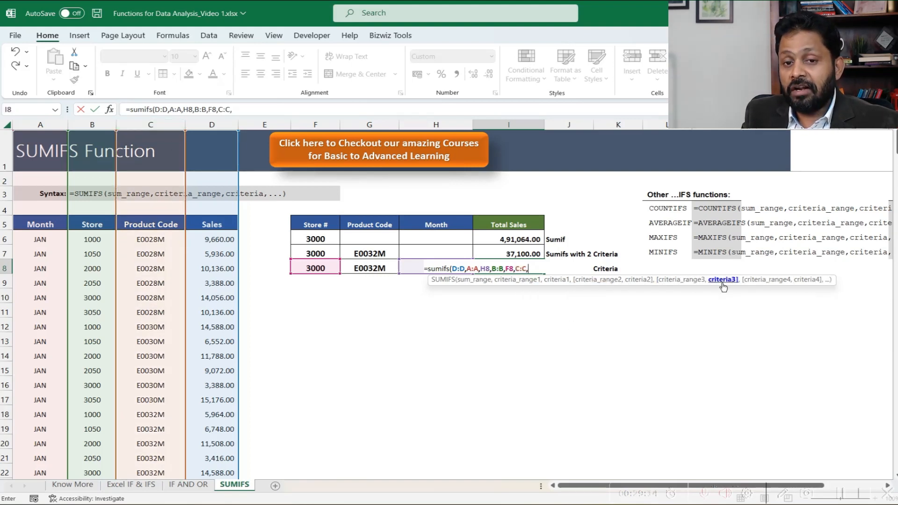
click(360, 268)
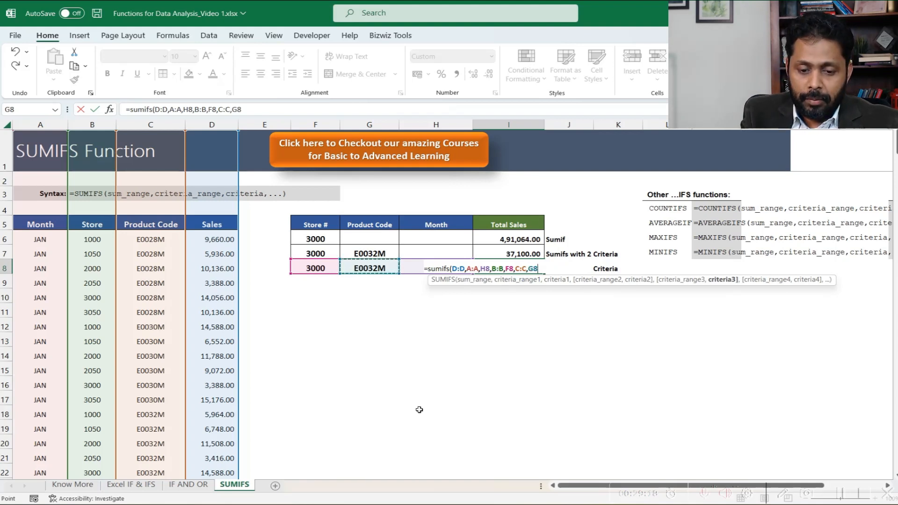
text())
key(ctrl+Return)
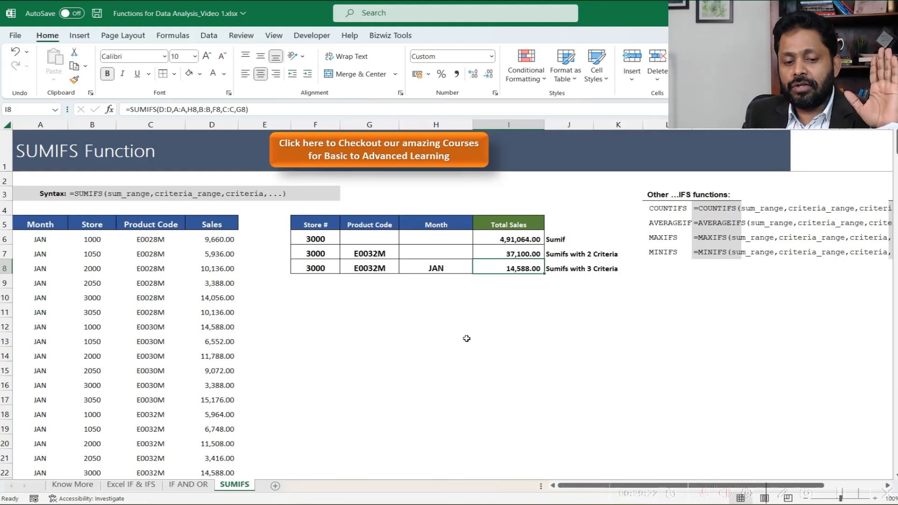
- Compare the total sales formulas in I6, I7 and I8 with the product code and month criteria they use
click(506, 242)
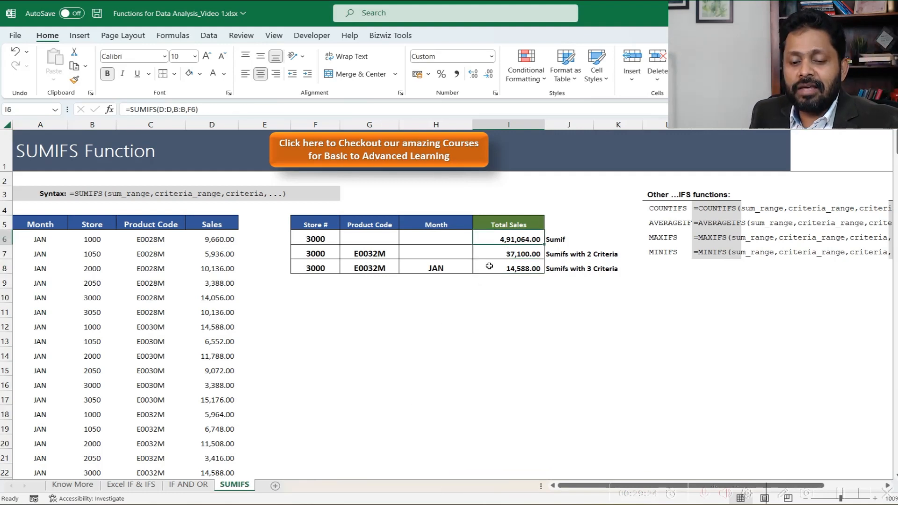
click(490, 256)
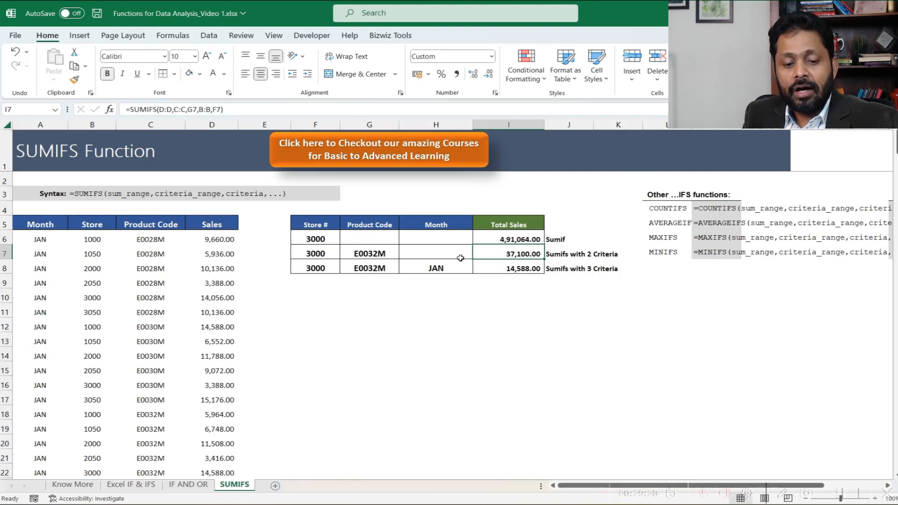
click(381, 257)
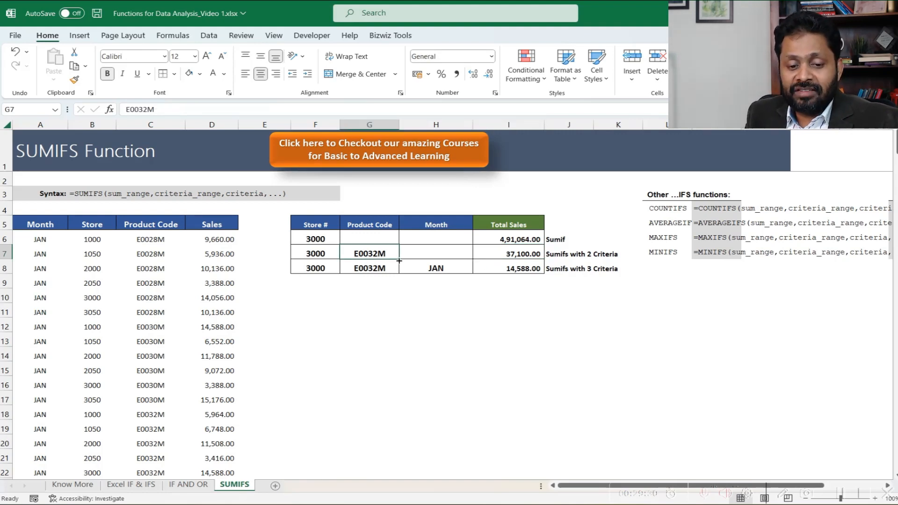
click(439, 269)
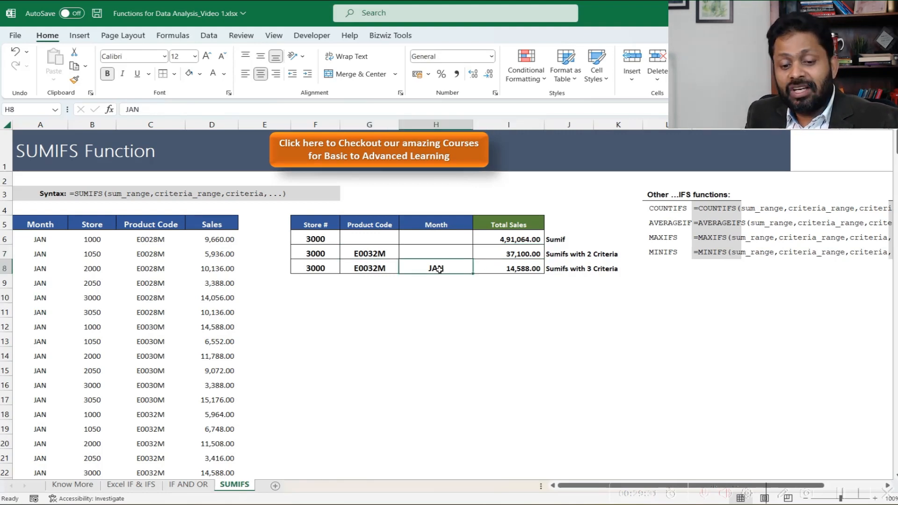
click(504, 274)
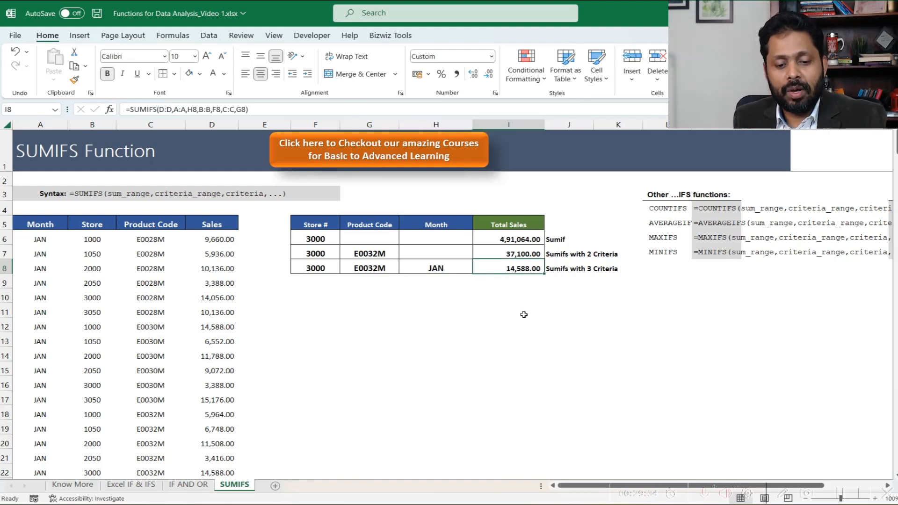